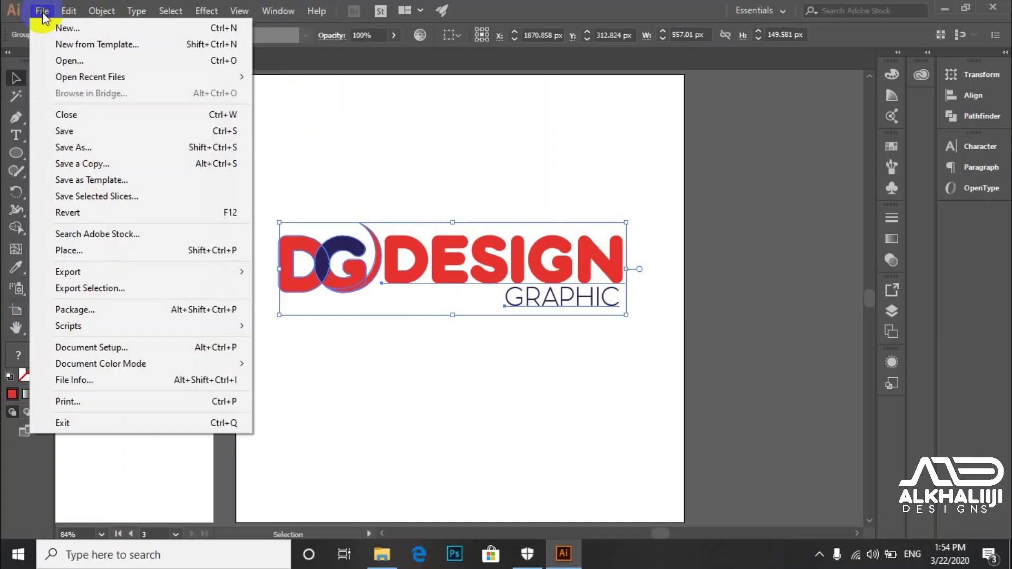
Create a new document named 'business card', 3.5 in wide by 2 in high.
left_click(49, 28)
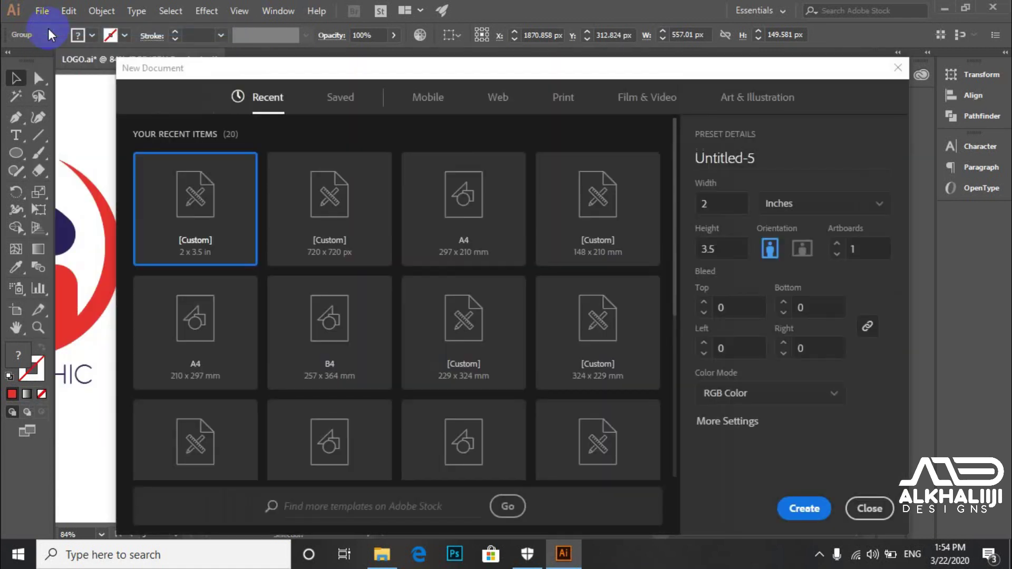
left_click(722, 158)
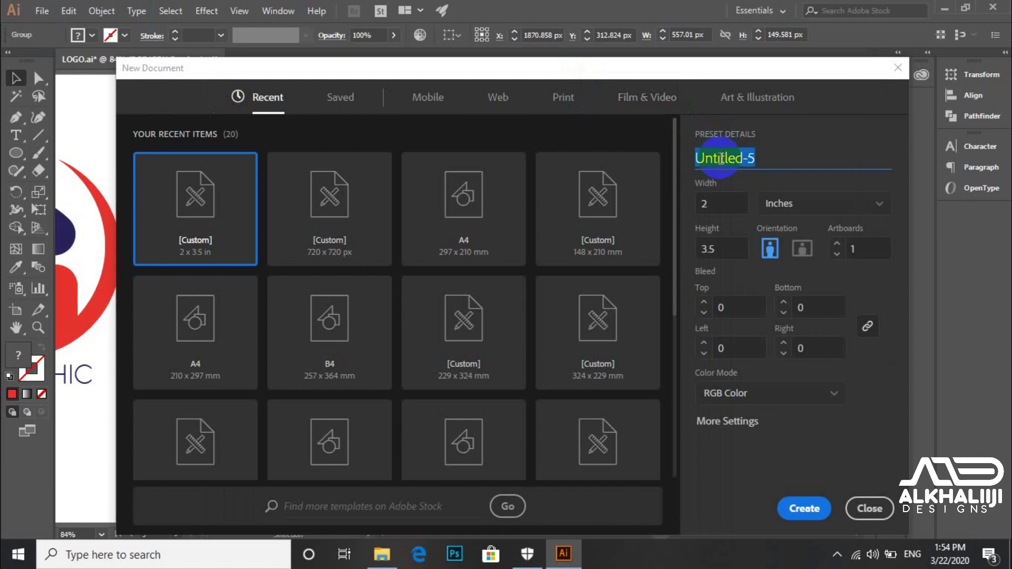
type("business card")
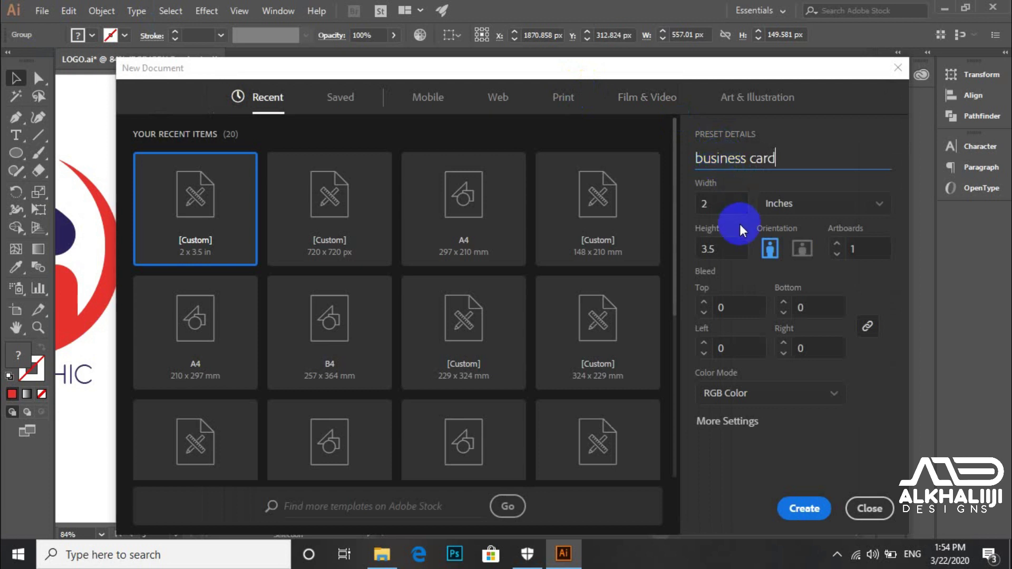
left_click(716, 211)
type("2")
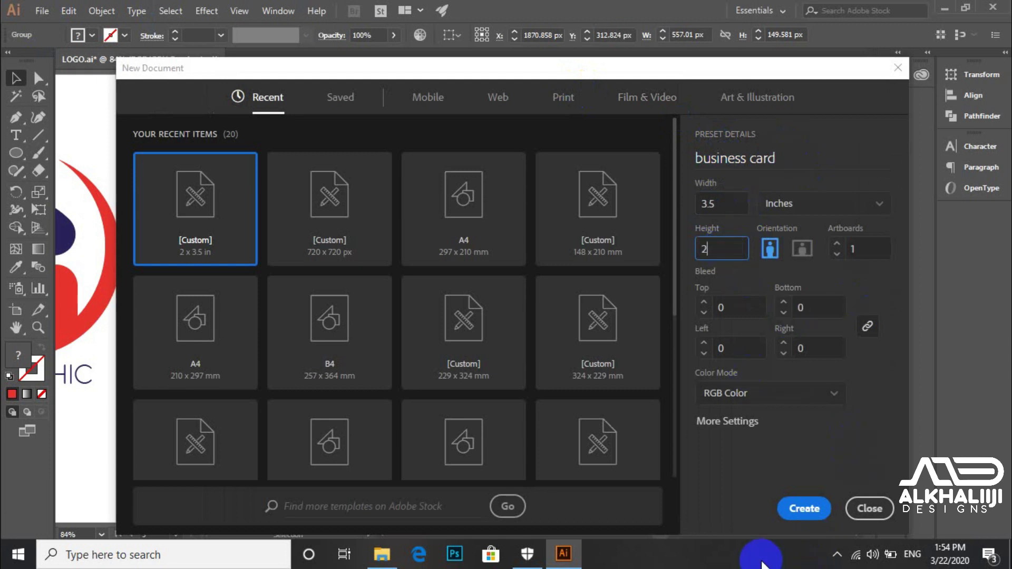
left_click(794, 510)
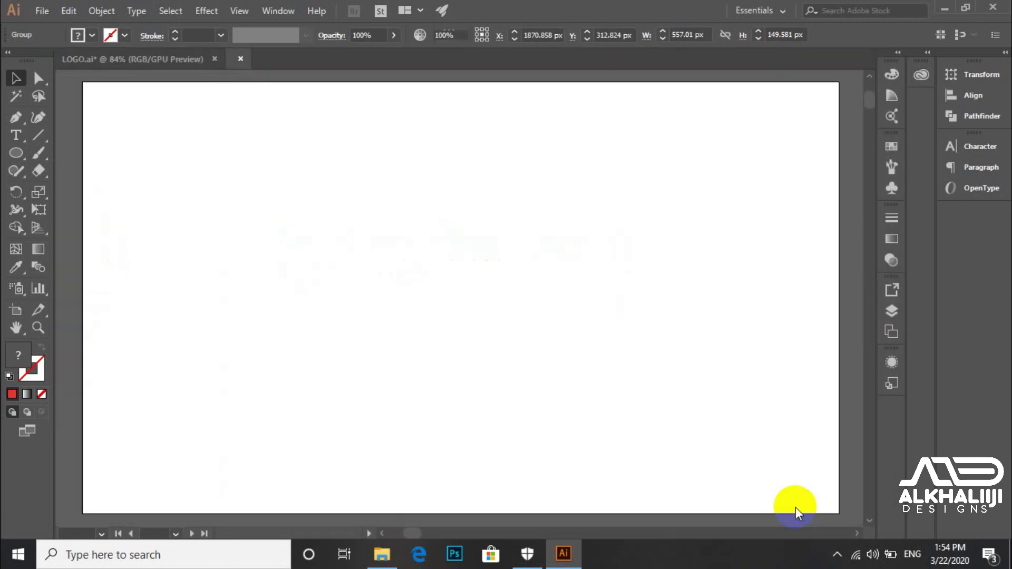
Carry the DG Design logo from LOGO.ai into the business card document.
key("ctrl+minus")
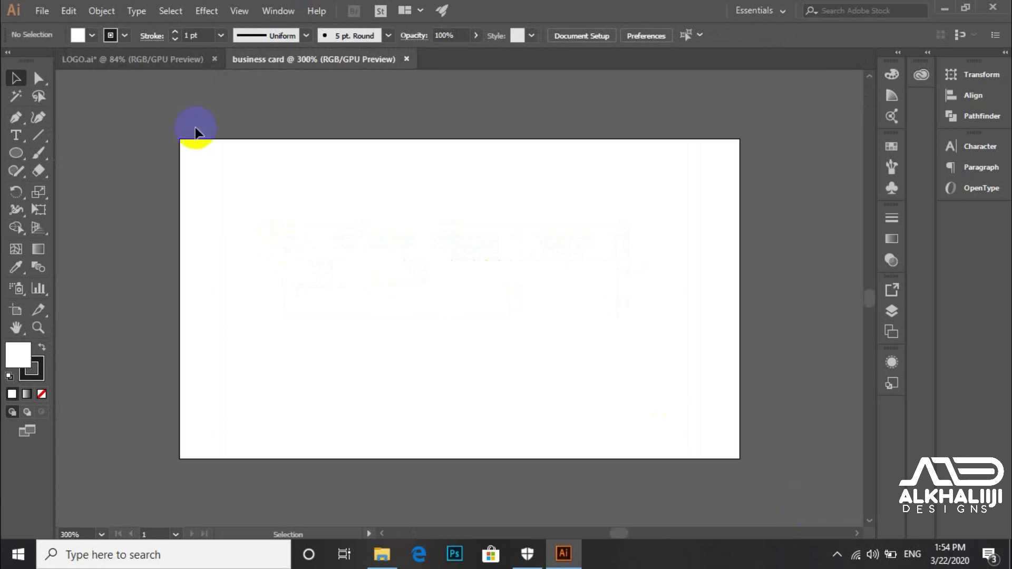
left_click(115, 66)
left_click_drag(348, 284, 325, 68)
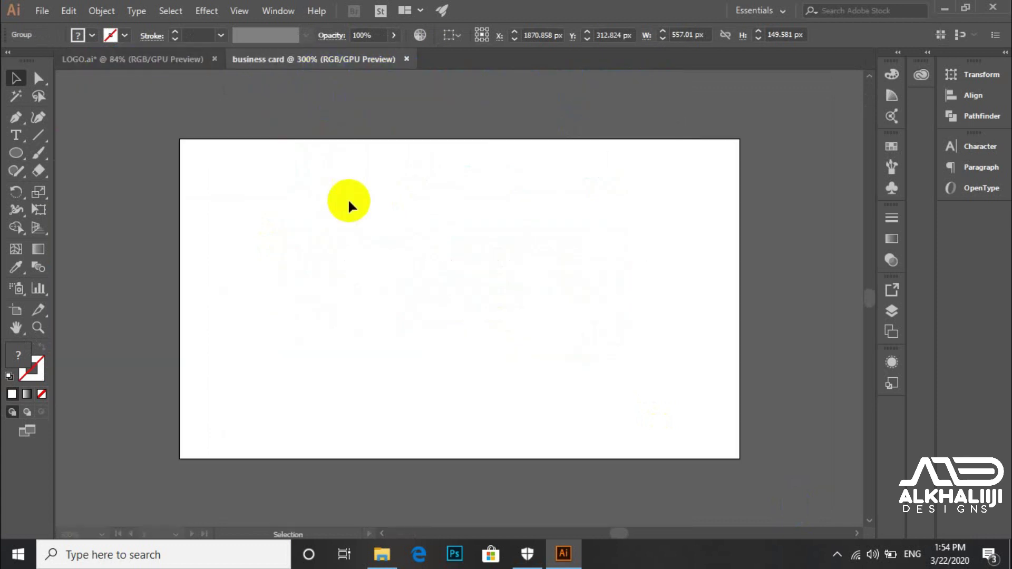
left_click_drag(324, 68, 421, 285)
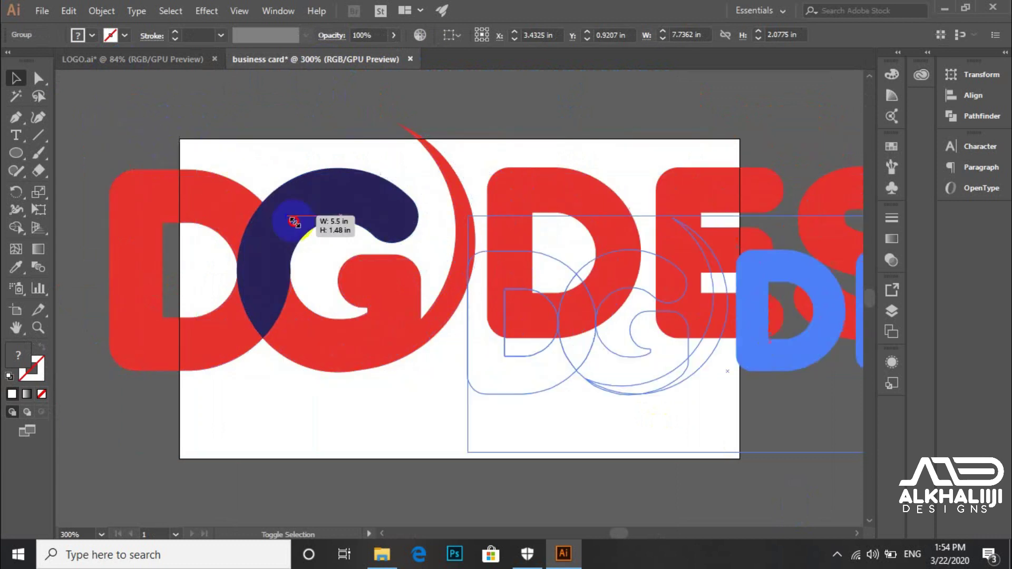
Scale the logo down and park it on the pasteboard below the card's lower-left corner.
left_click_drag(115, 123, 366, 289)
left_click_drag(787, 337, 230, 298)
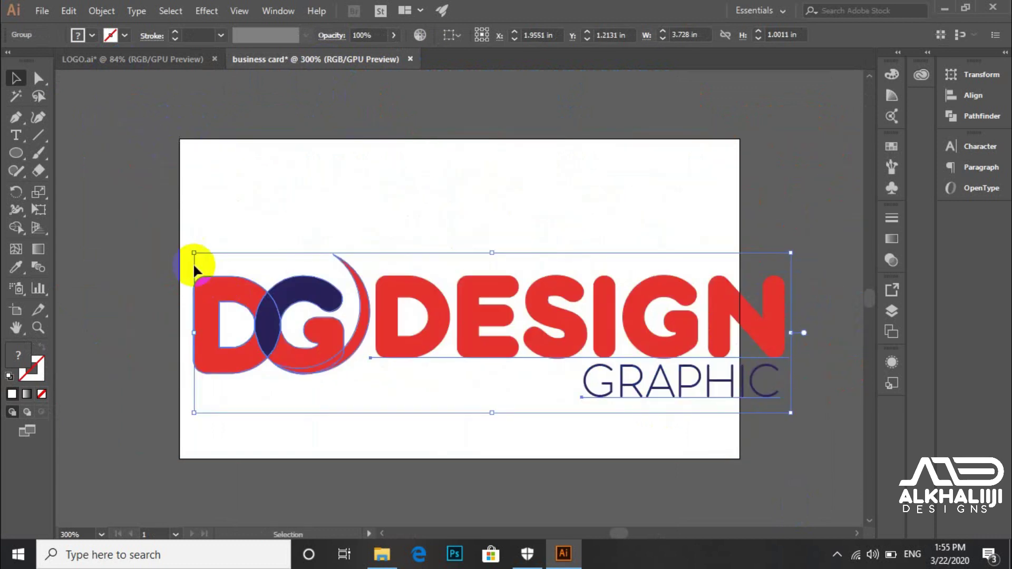
left_click_drag(194, 253, 451, 323)
mouse_move(613, 371)
left_mouse_down()
mouse_move(386, 385)
mouse_move(290, 368)
mouse_move(207, 324)
mouse_move(266, 511)
mouse_move(245, 486)
left_mouse_up()
left_click(492, 300)
key("p")
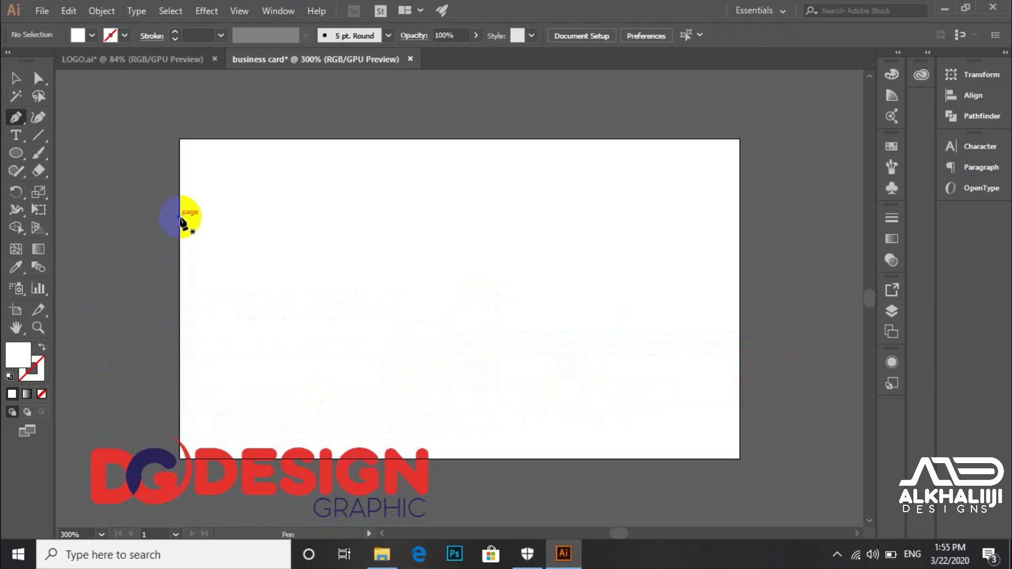
Pen-draw a wave from the card's left to right edge, up to both top corners, and close it.
left_click(180, 216)
mouse_move(475, 266)
left_mouse_down()
mouse_move(496, 310)
mouse_move(520, 328)
left_mouse_up()
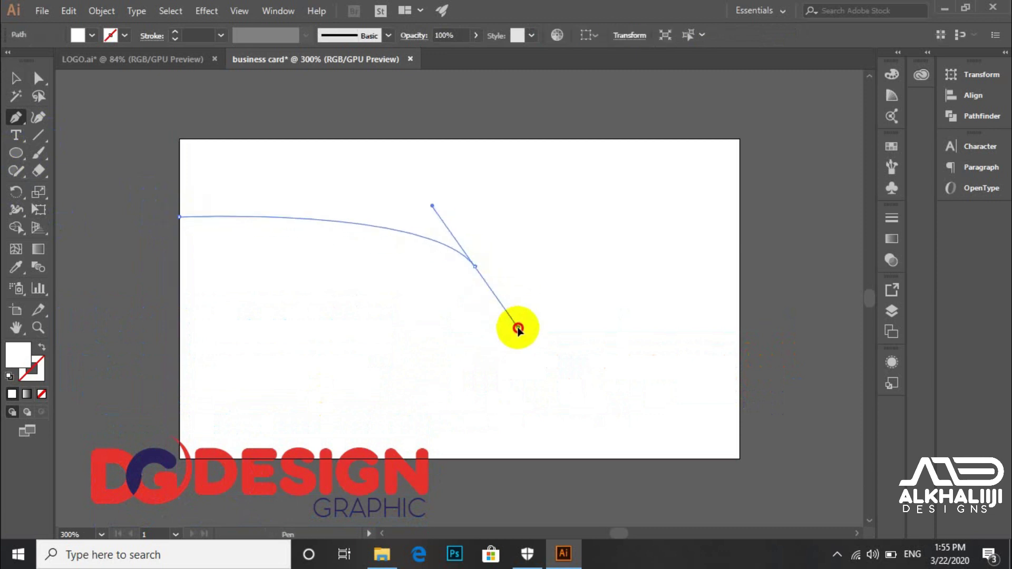
left_click_drag(623, 329, 696, 327)
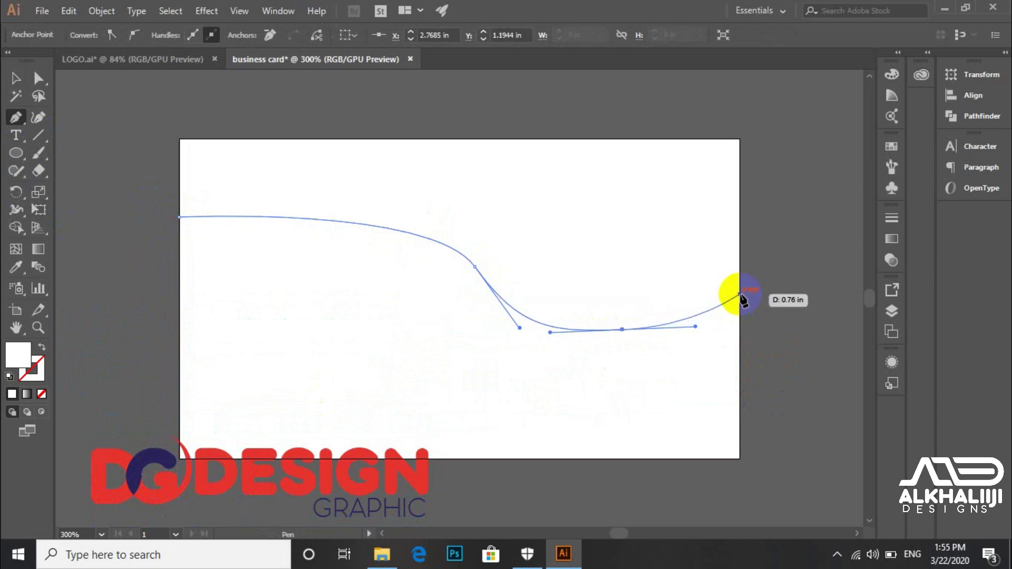
left_click(739, 296)
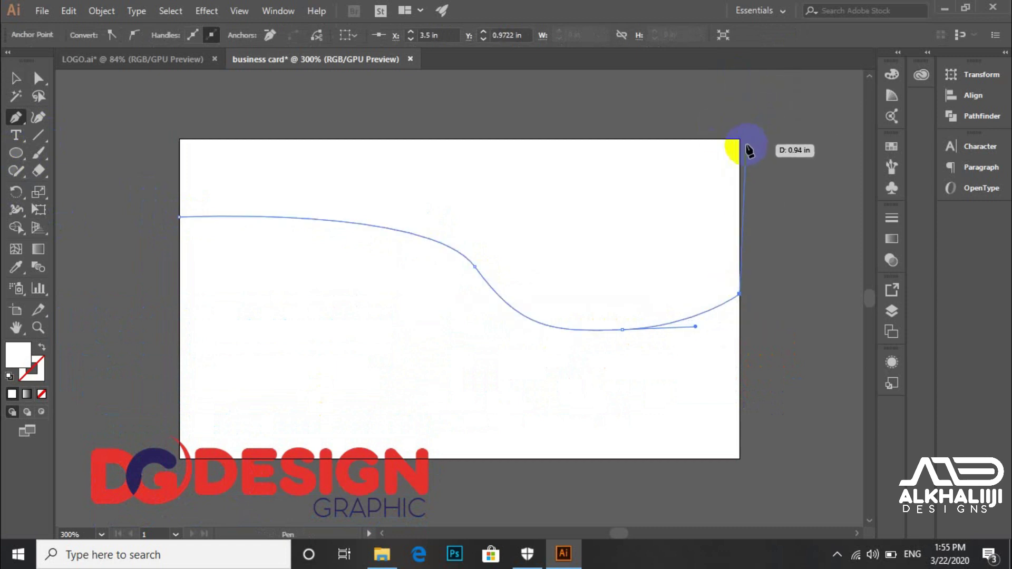
left_click_drag(654, 195, 630, 213)
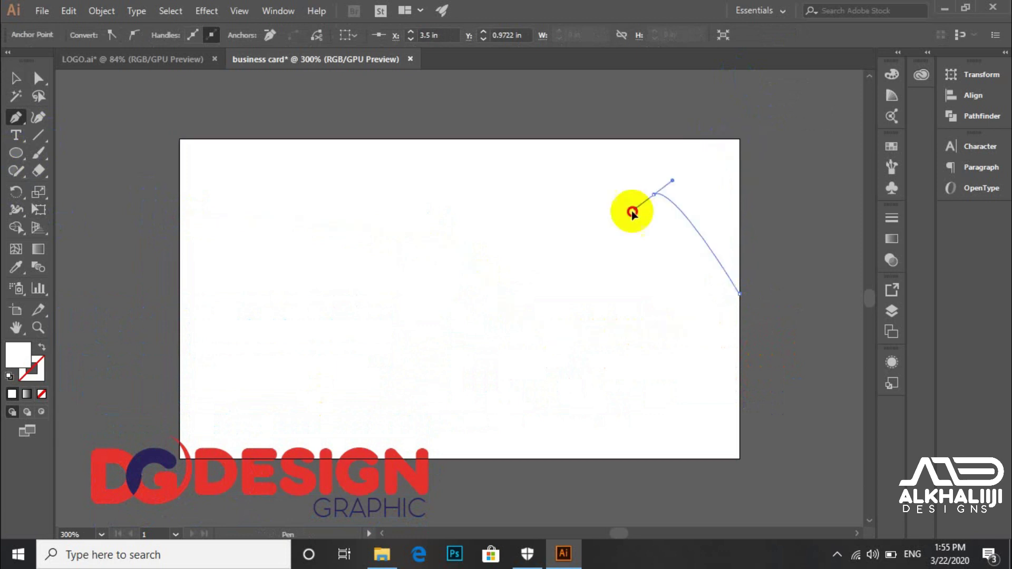
key("ctrl+z")
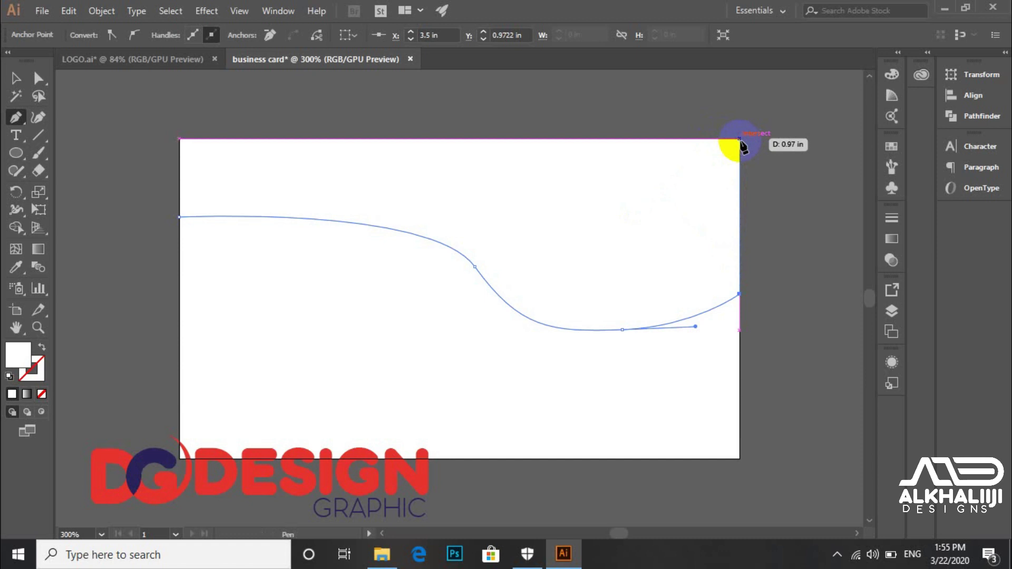
left_click(739, 140)
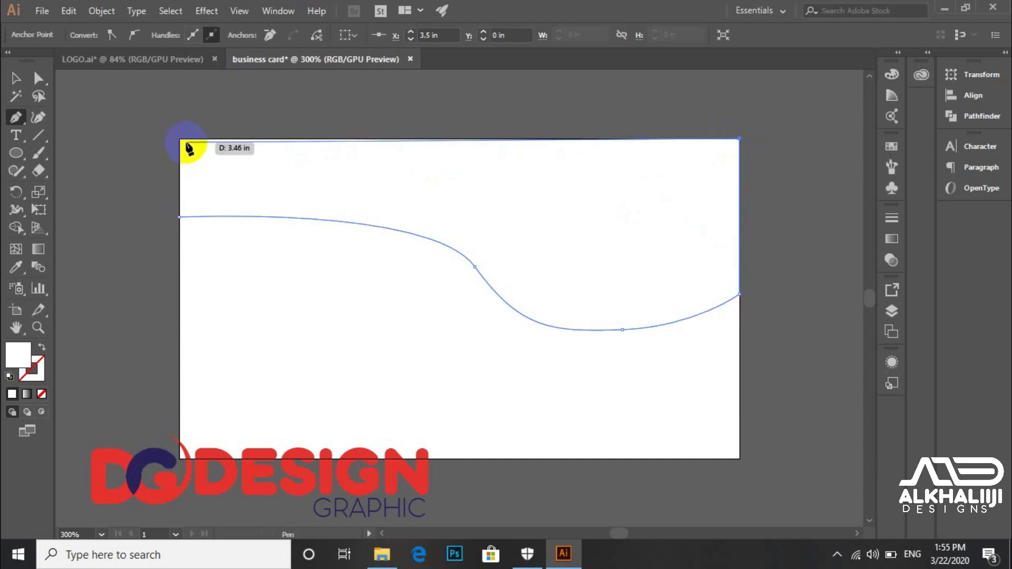
left_click(180, 140)
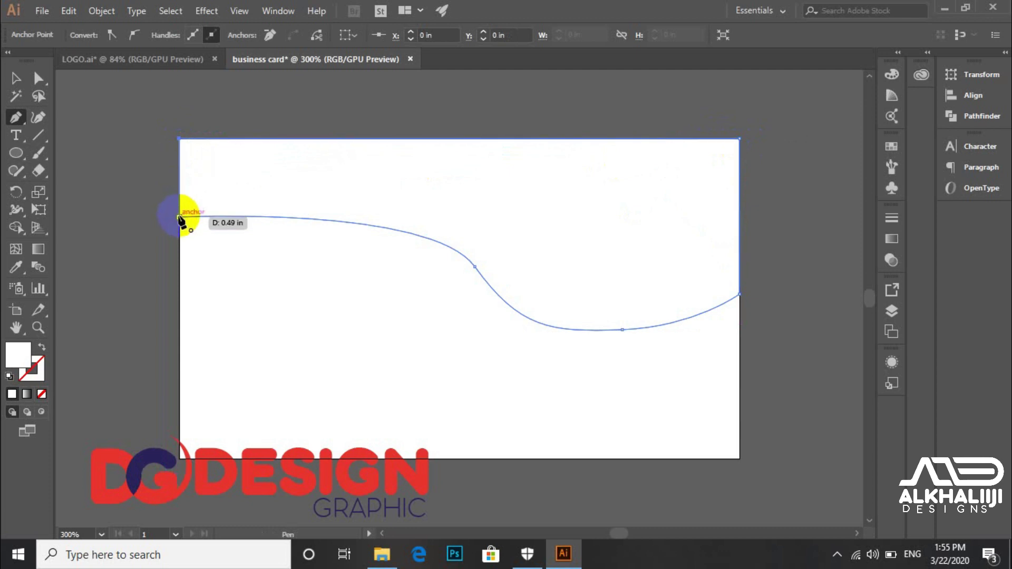
left_click(180, 216)
Fill the wave shape with the logo's red.
key("i")
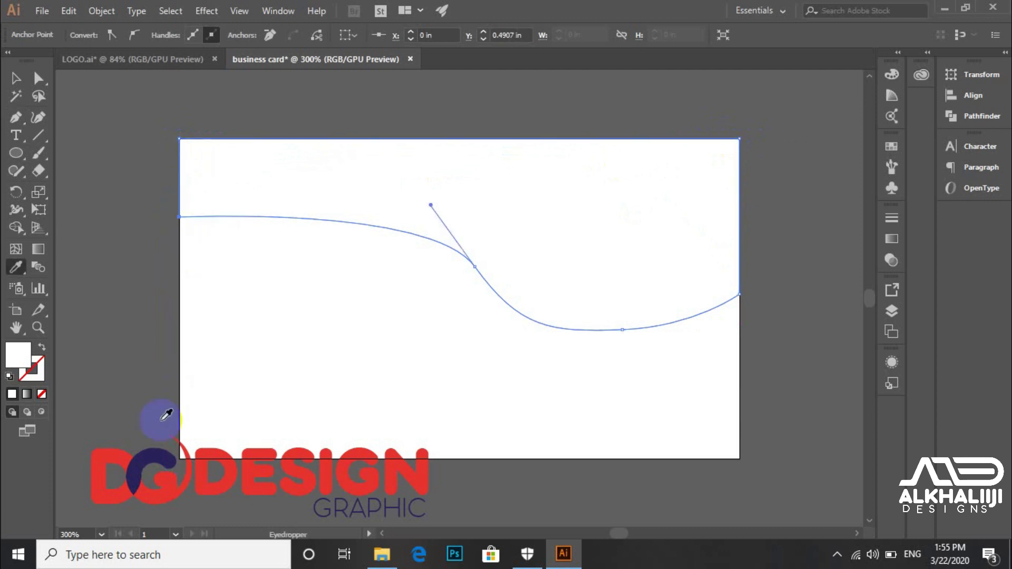
left_click(125, 451)
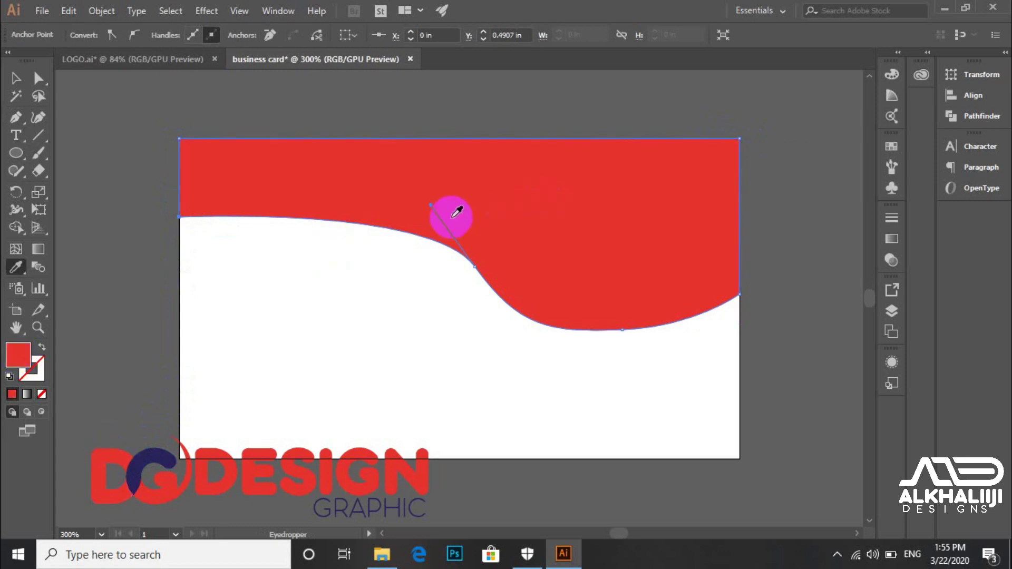
key("v")
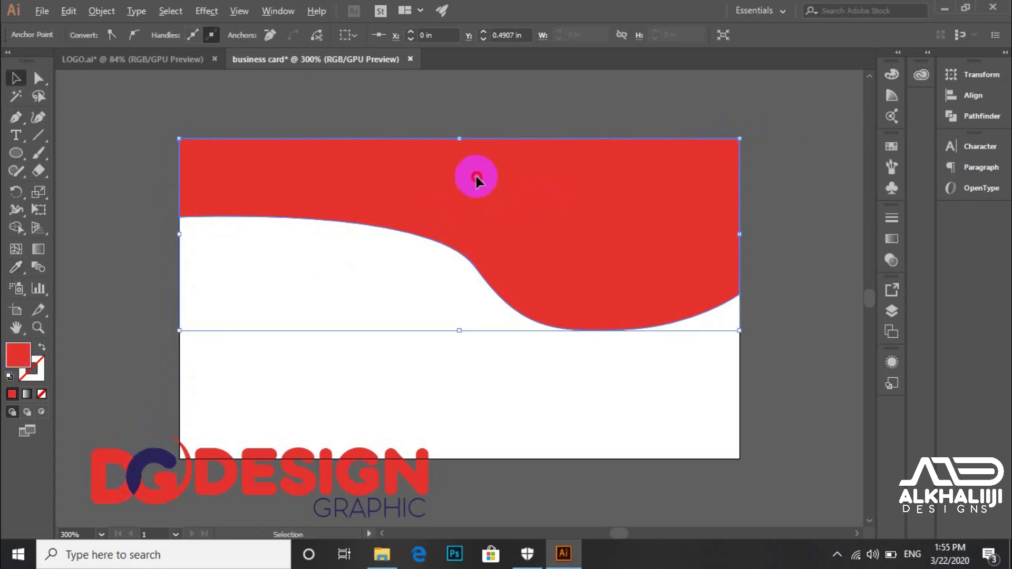
Duplicate the wave in navy, send it behind the red one, and nudge it into a thin band.
left_click_drag(476, 180, 484, 215)
key("i")
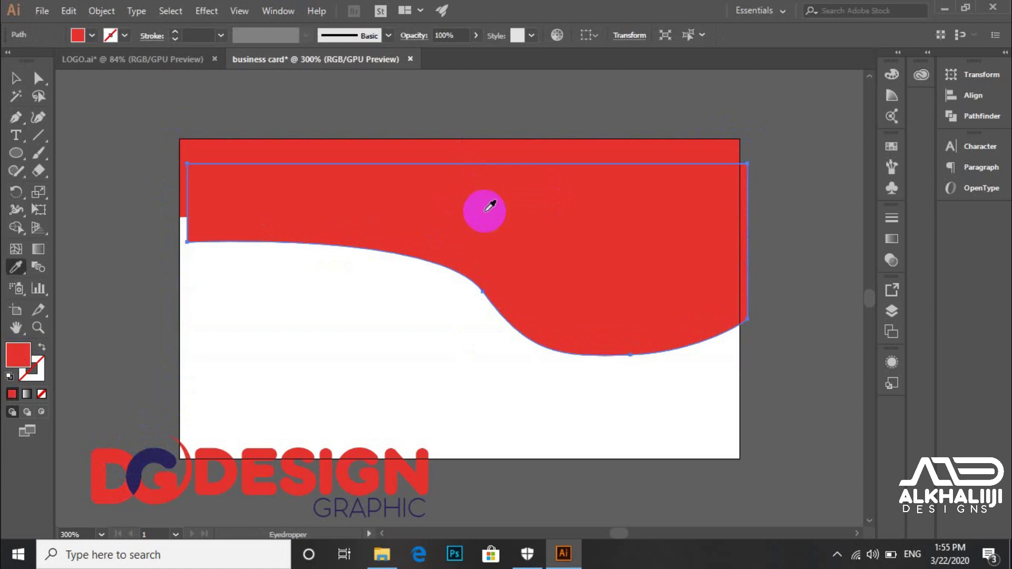
left_click(164, 458)
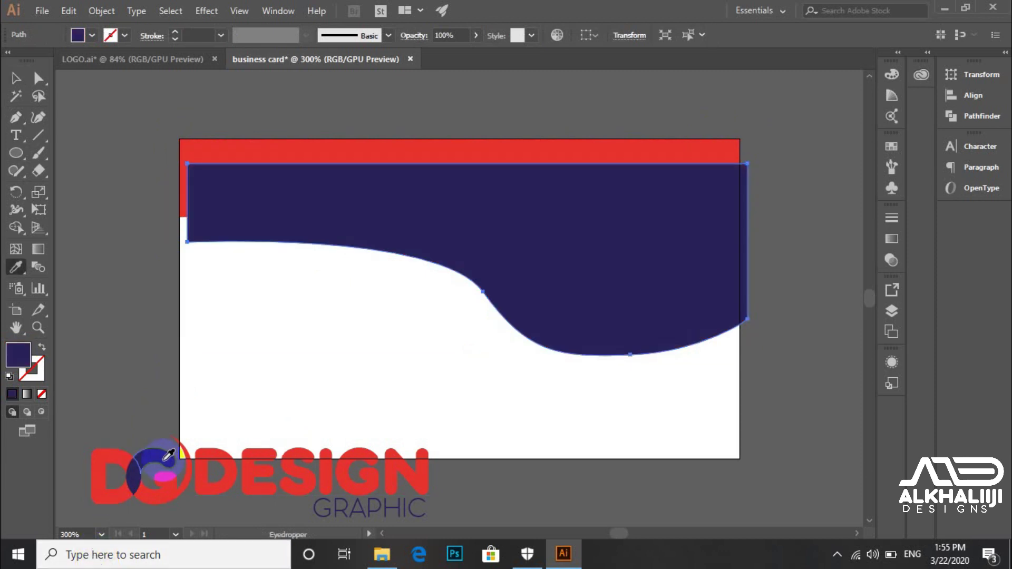
key("v")
right_click(441, 211)
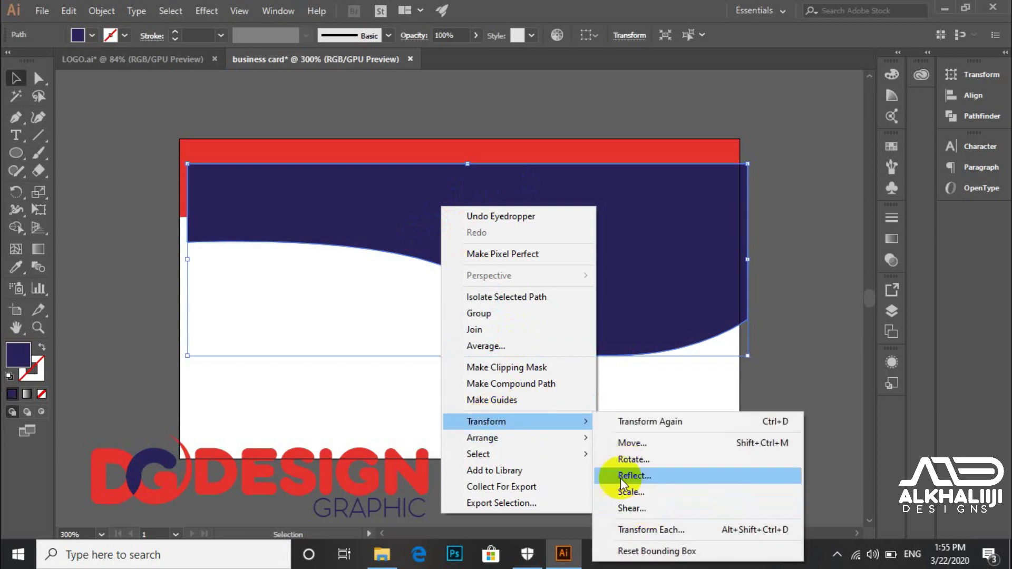
mouse_move(514, 438)
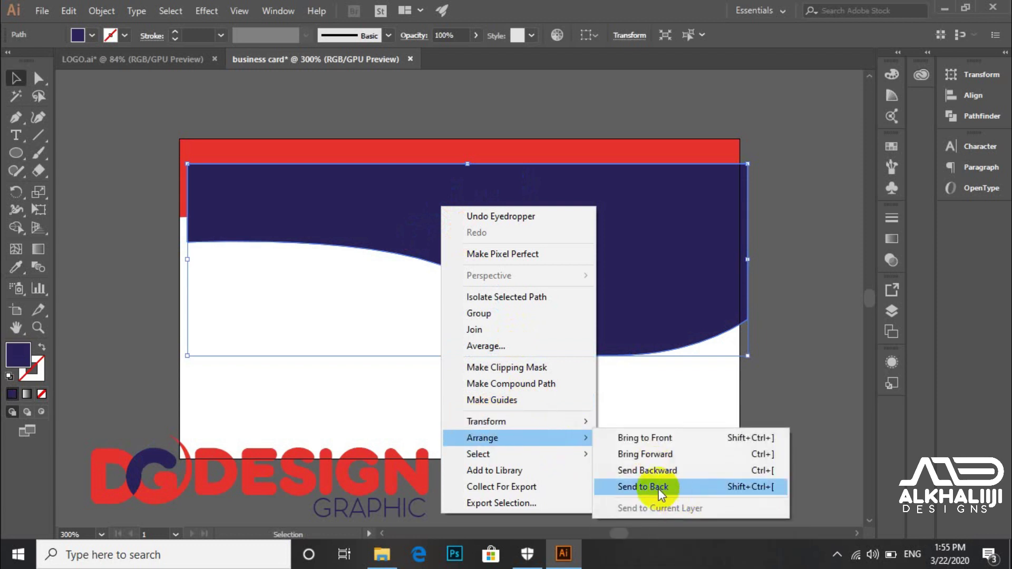
left_click(656, 486)
key("Right")
key("Right")
key("Right")
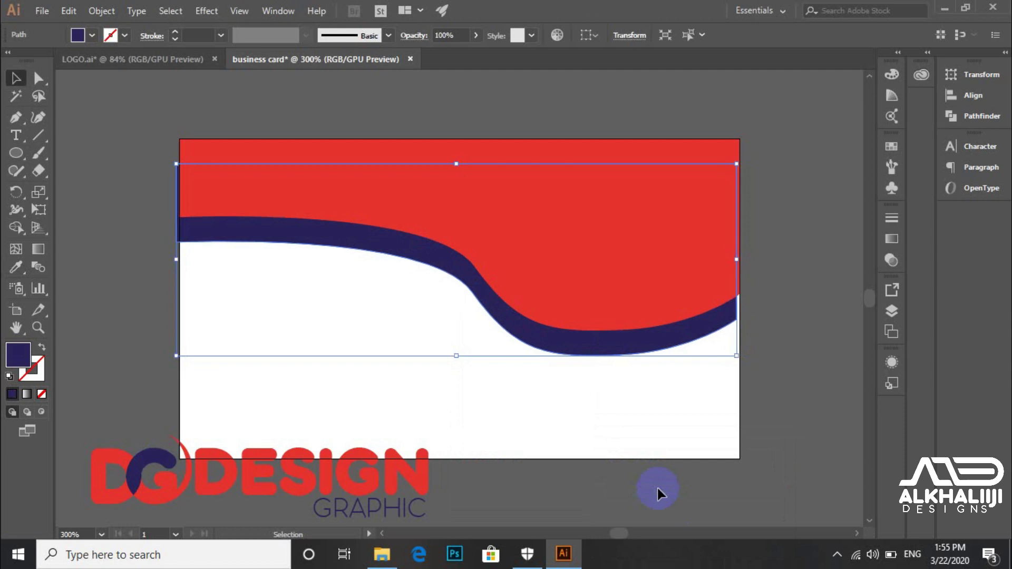
key("Up")
key("Up")
key("Up")
key("Up")
key("Up")
key("Up")
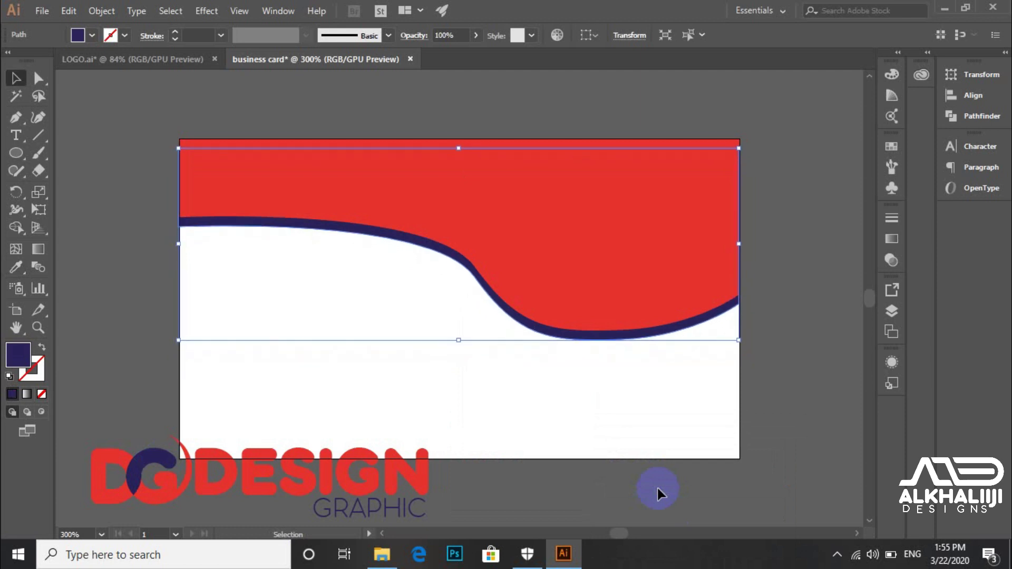
Move the DG Design logo onto the white area under the wave and shrink it to fit.
left_click_drag(339, 445, 451, 261)
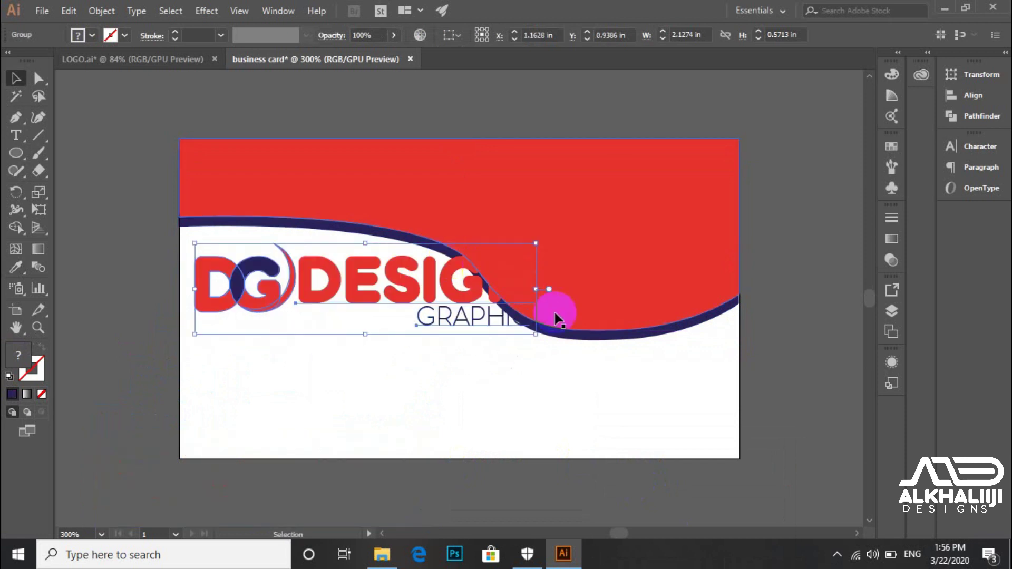
left_click_drag(528, 331, 454, 305)
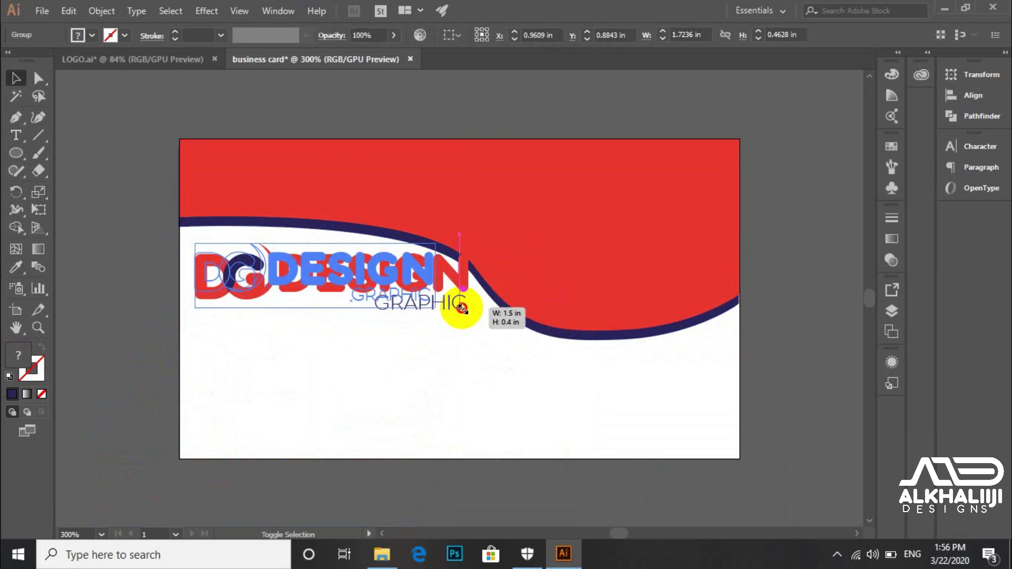
left_click(394, 328)
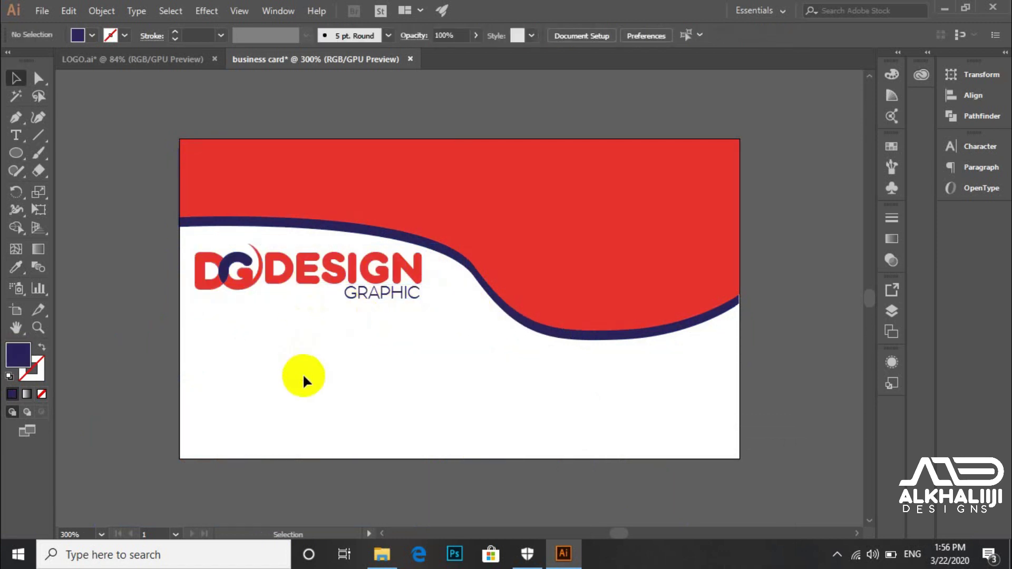
left_click(15, 136)
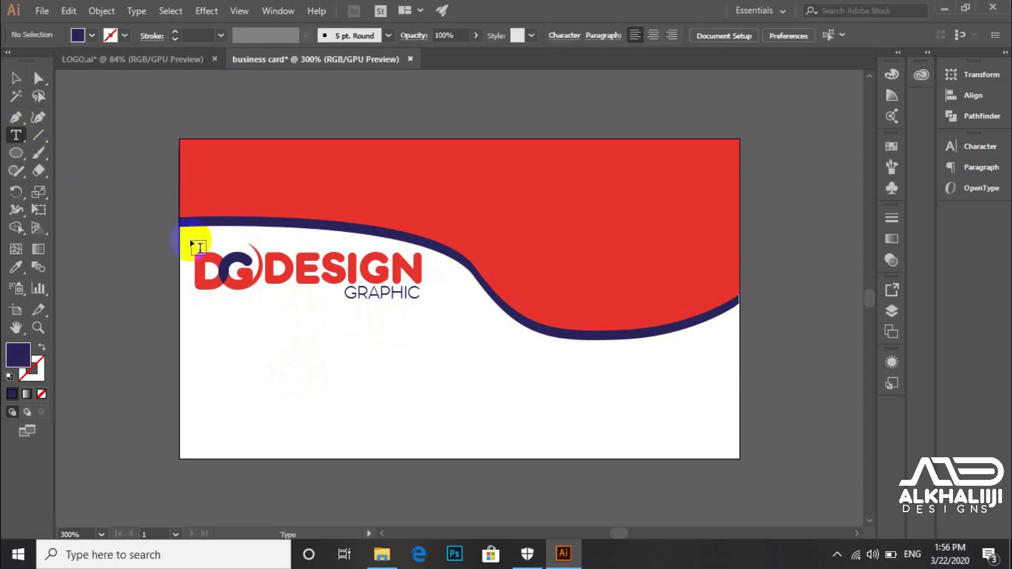
Type the person's name below the logo and set it in Arial 8 pt.
left_click(211, 320)
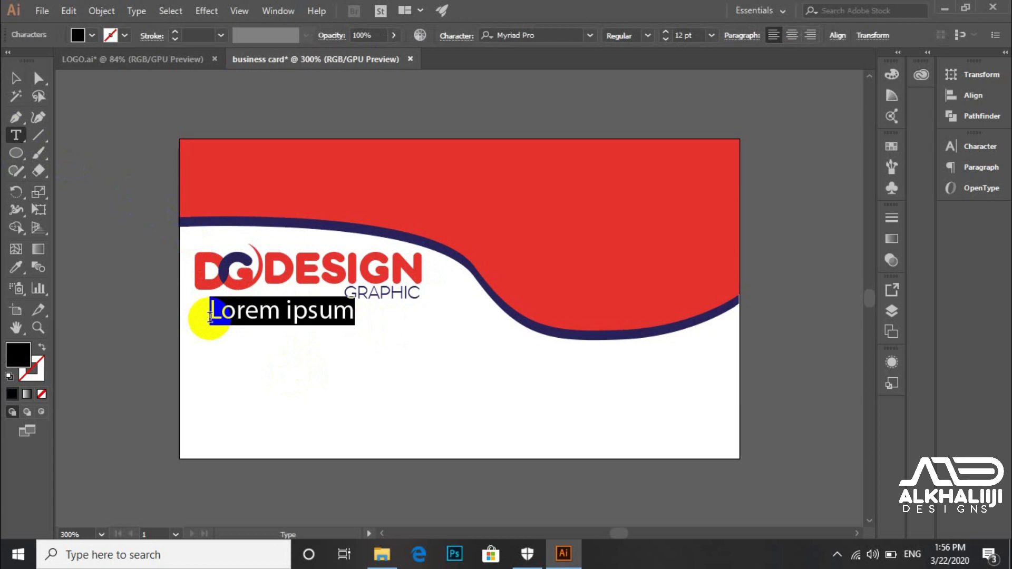
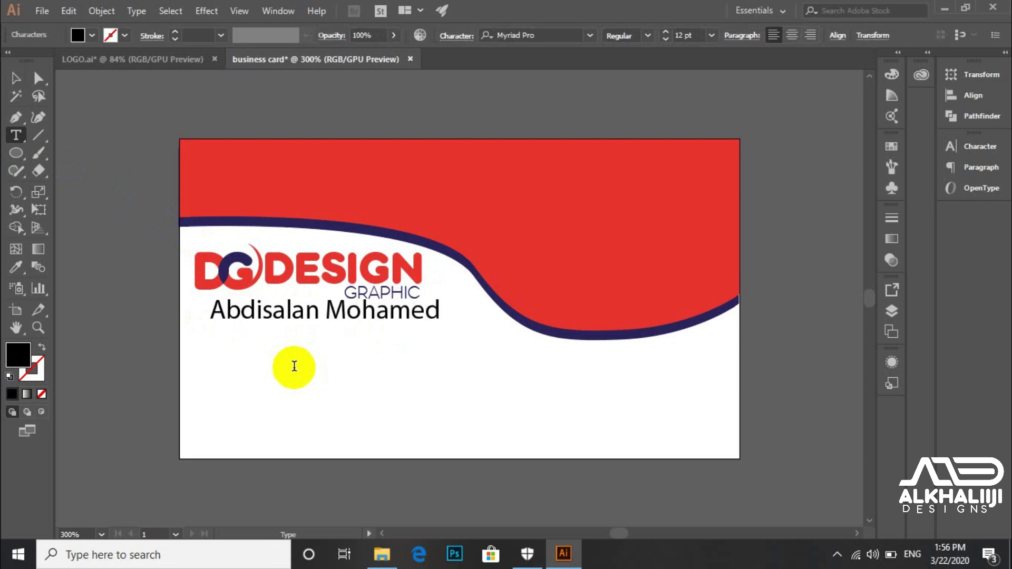
type("hmed")
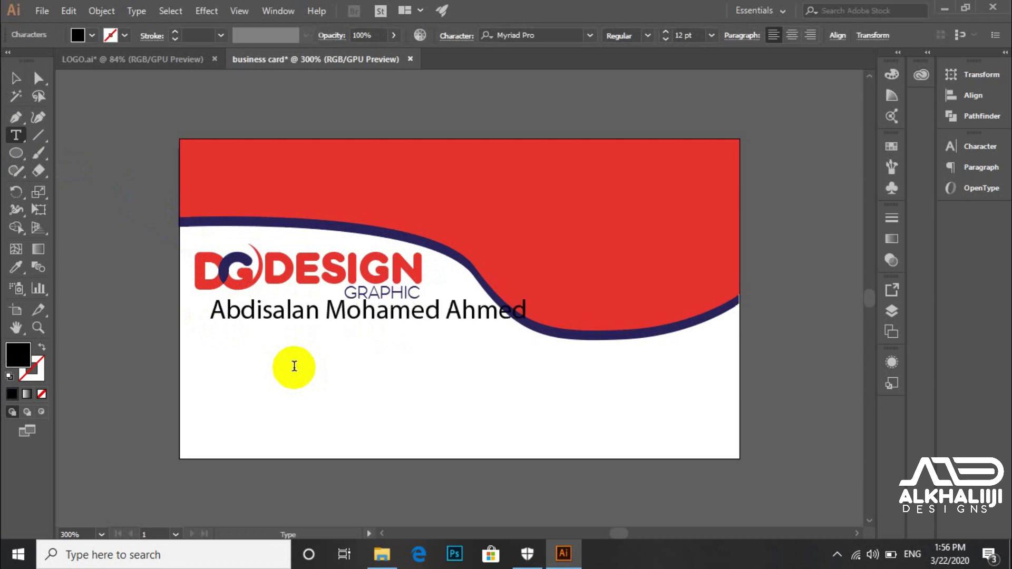
key("ctrl+a")
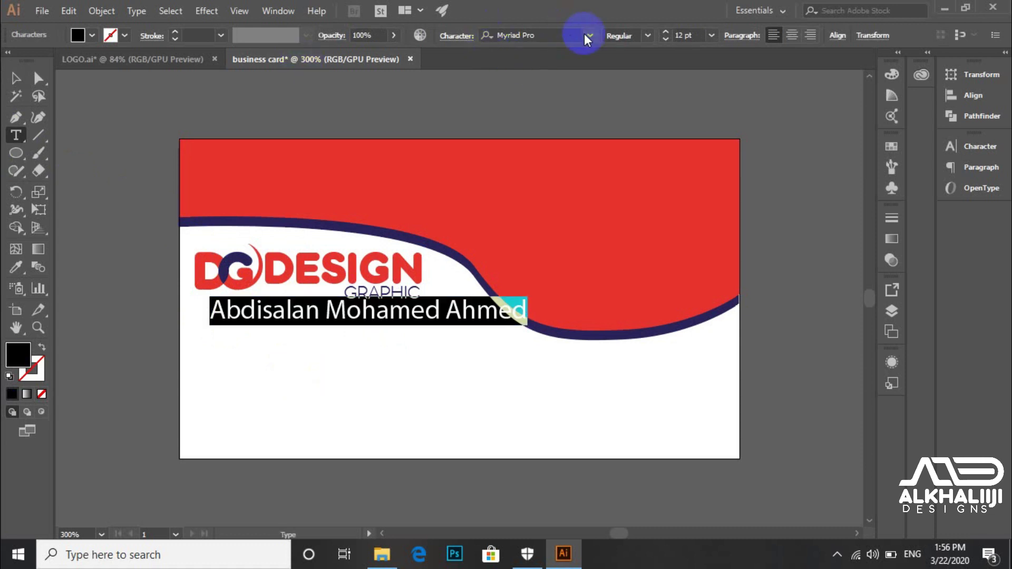
left_click(545, 30)
type("ar")
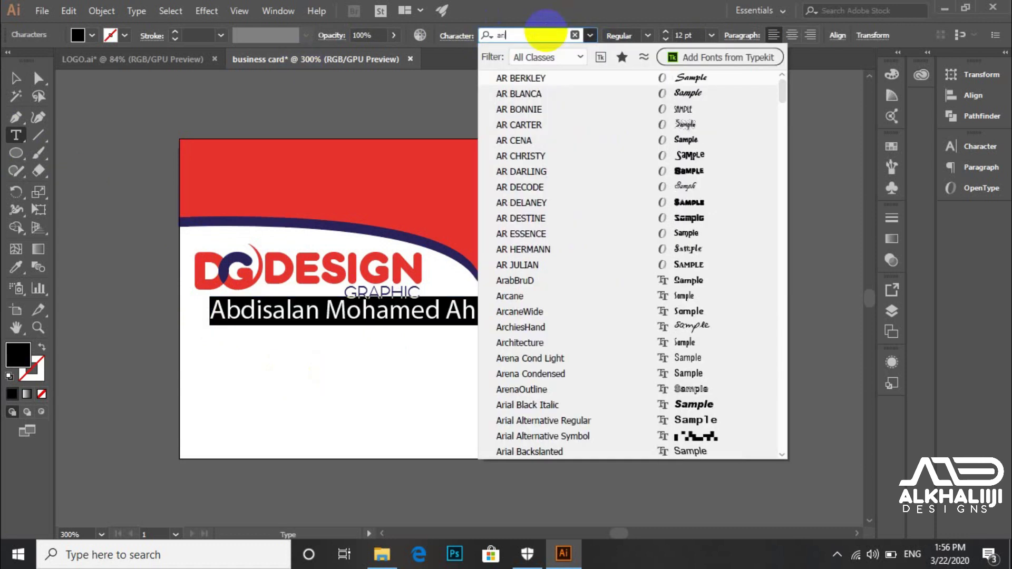
type("ial")
left_click(500, 223)
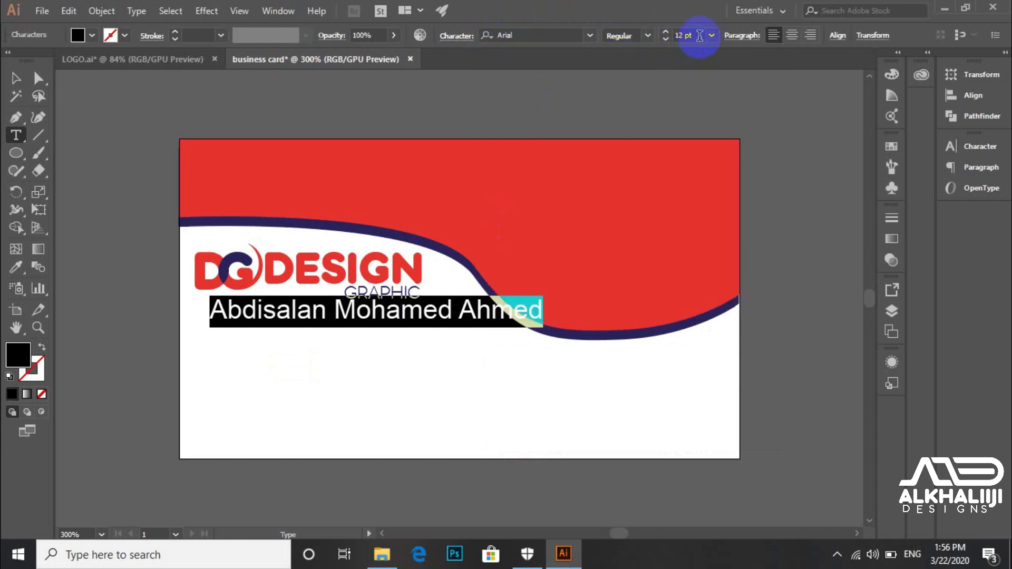
left_click(699, 35)
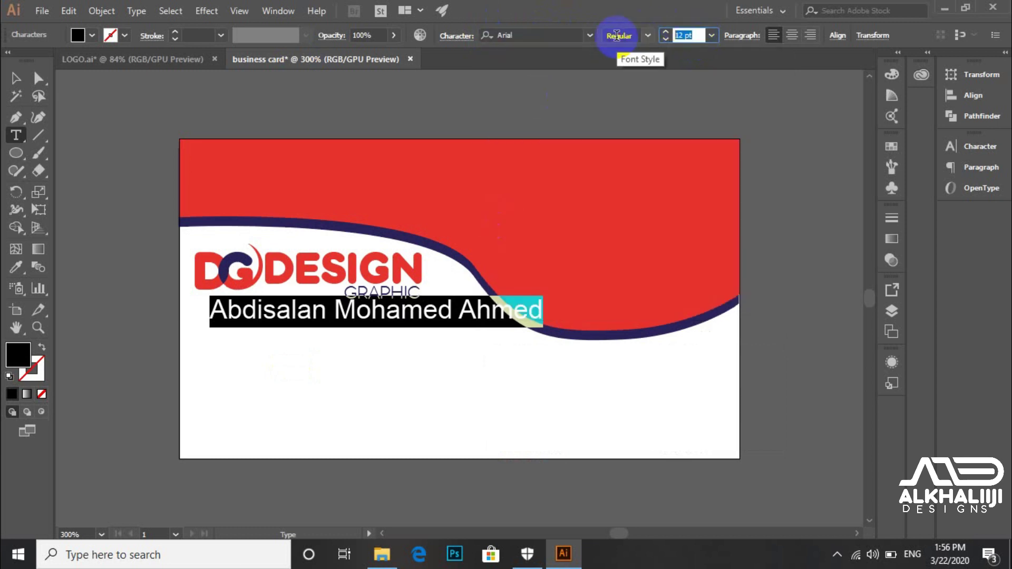
type("8")
key("Return")
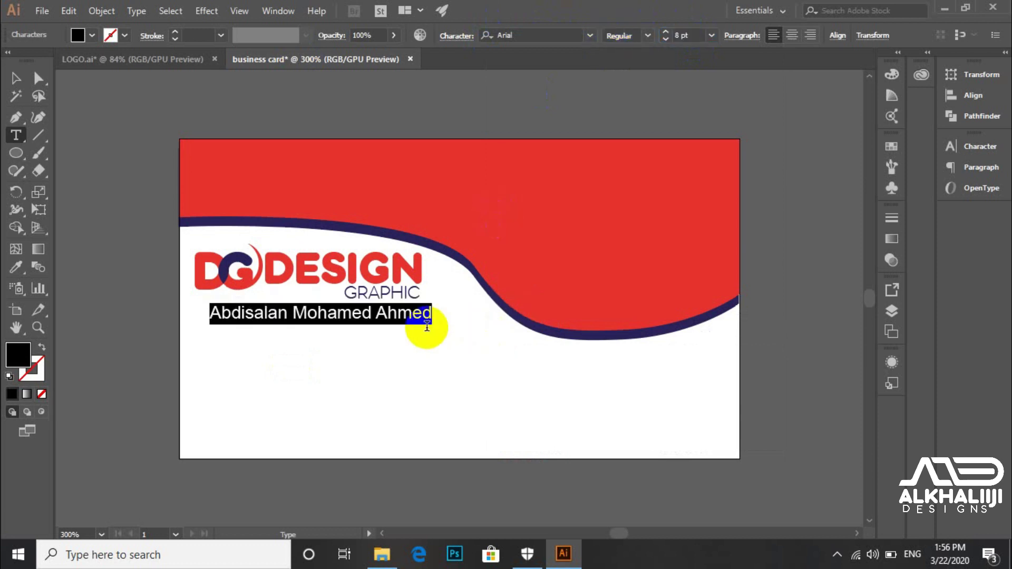
Add a 'Designer' title line and make it bold.
left_click(428, 316)
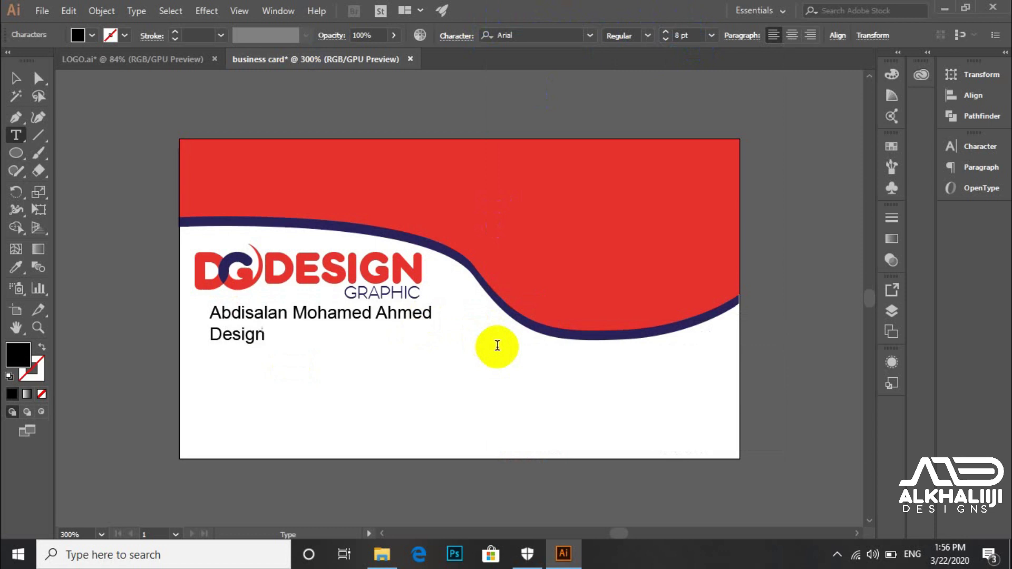
type("r")
left_click_drag(285, 338, 208, 338)
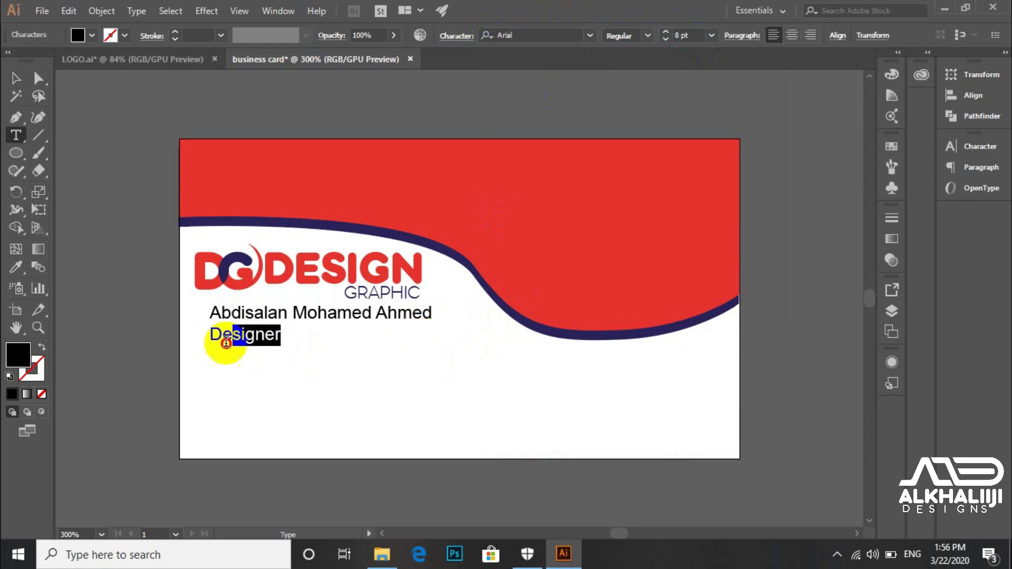
left_click(648, 35)
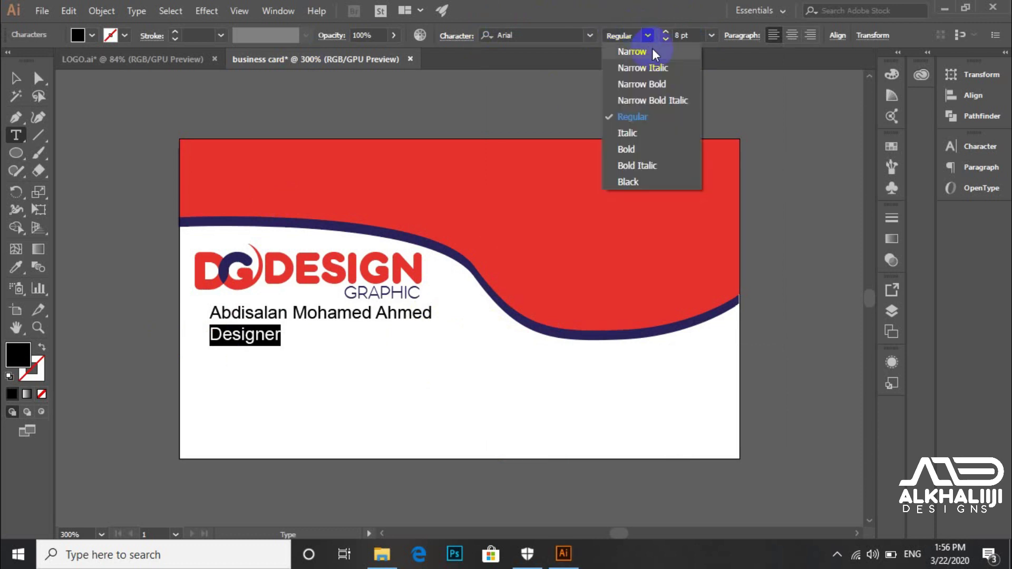
left_click(635, 151)
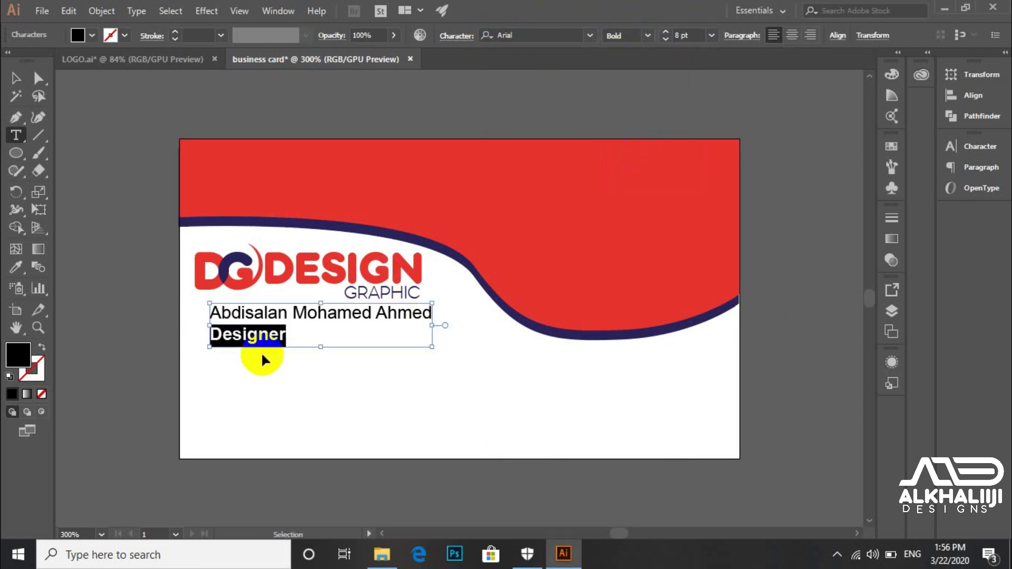
Colour the name and title with the header's red and nudge them into place.
triple_click(249, 346)
left_click(16, 268)
left_click(273, 169)
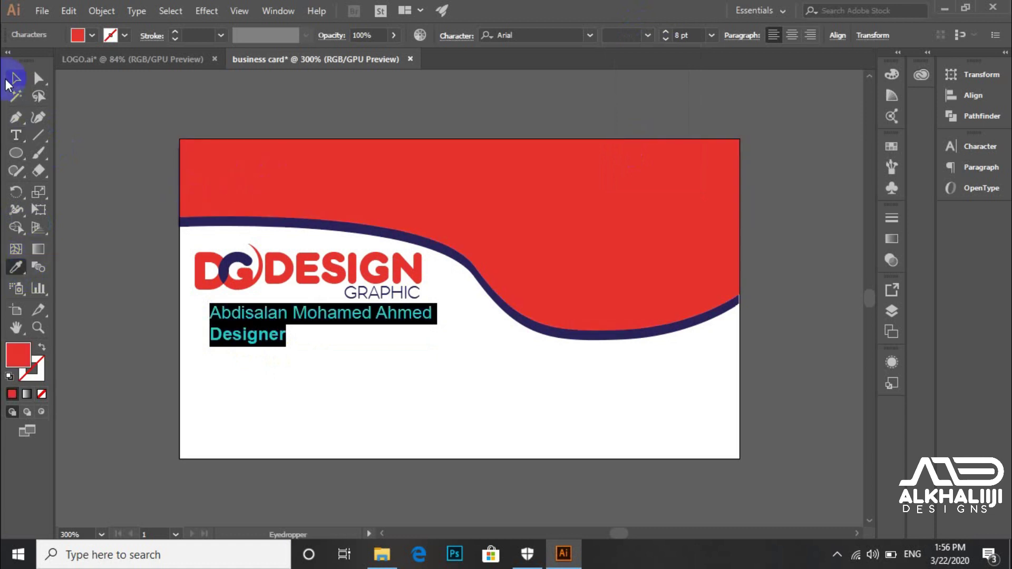
left_click(17, 81)
key("Left")
key("Left")
key("Left")
key("Left")
key("Right")
key("Right")
key("Right")
key("Up")
key("Up")
key("Up")
key("Right")
key("Right")
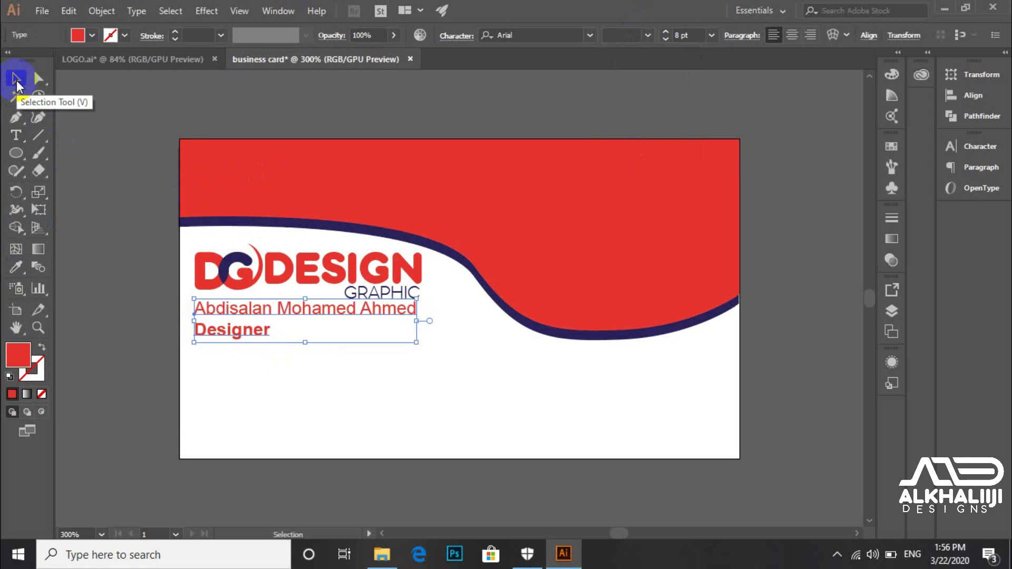
left_click(15, 135)
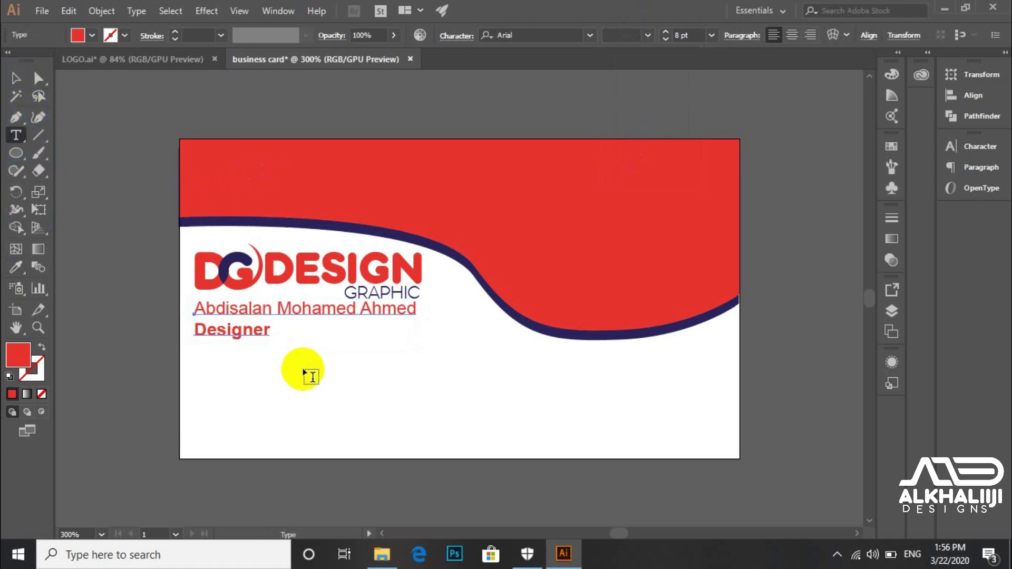
Create a Regular-weight text area under the title holding the phone, e-mail and location lines.
mouse_move(192, 342)
left_mouse_down()
mouse_move(233, 374)
mouse_move(560, 447)
left_mouse_up()
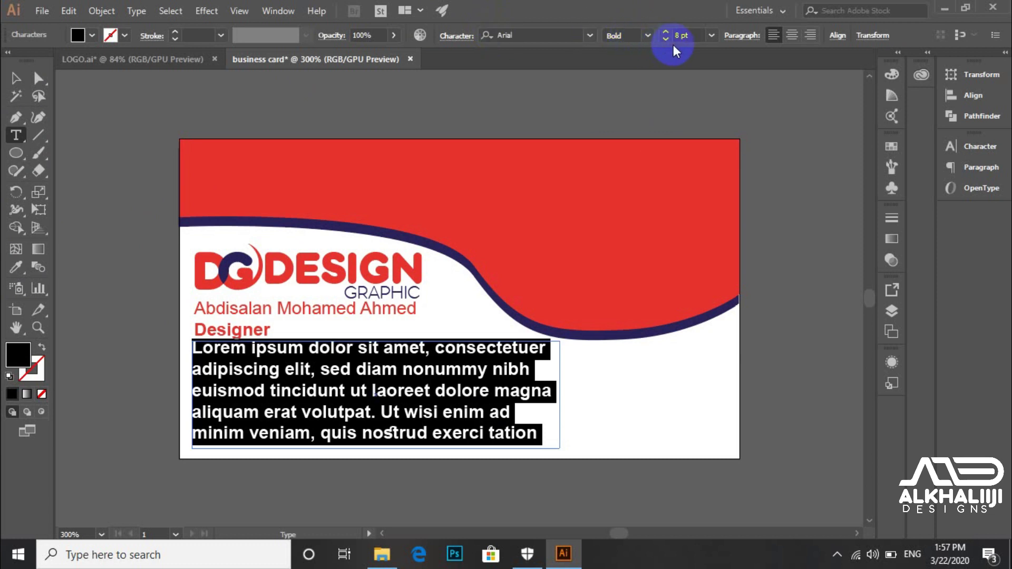
left_click(642, 35)
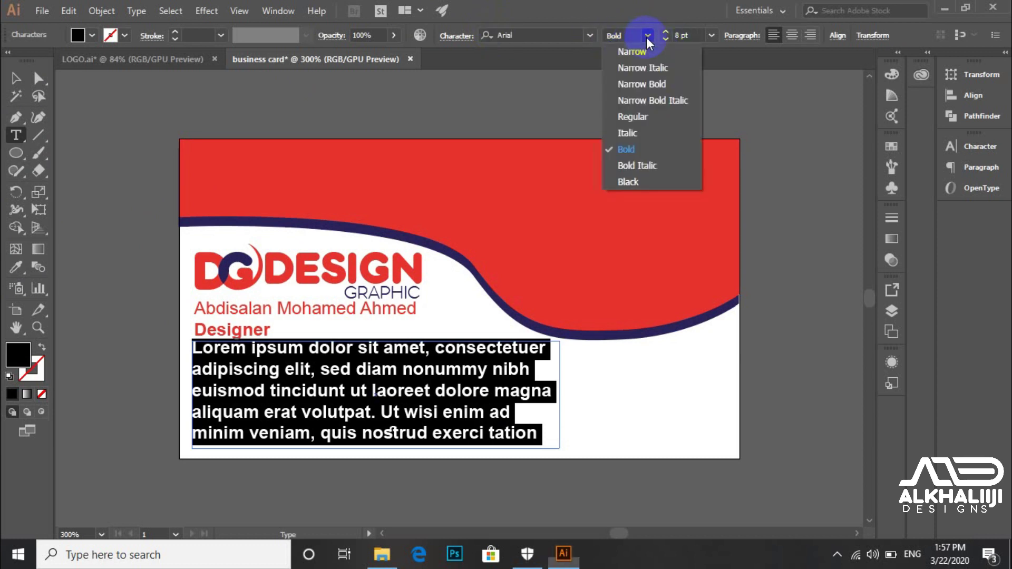
left_click(638, 113)
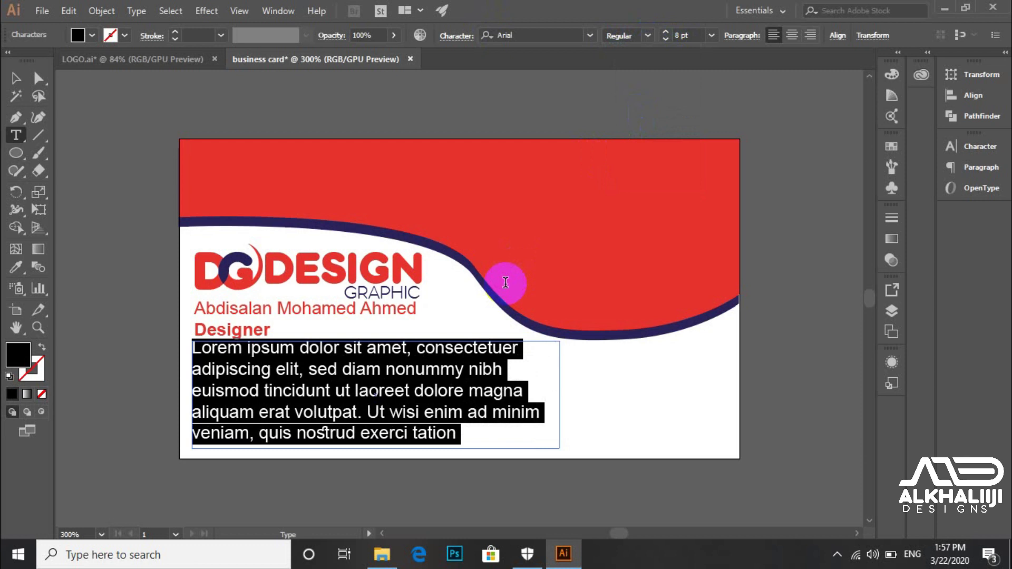
key("BackSpace")
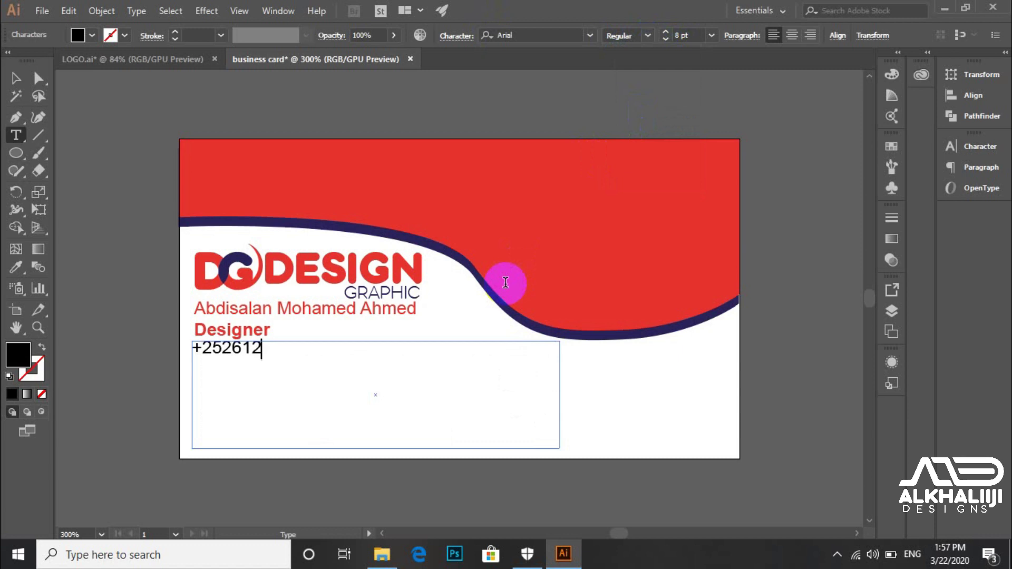
type("64605")
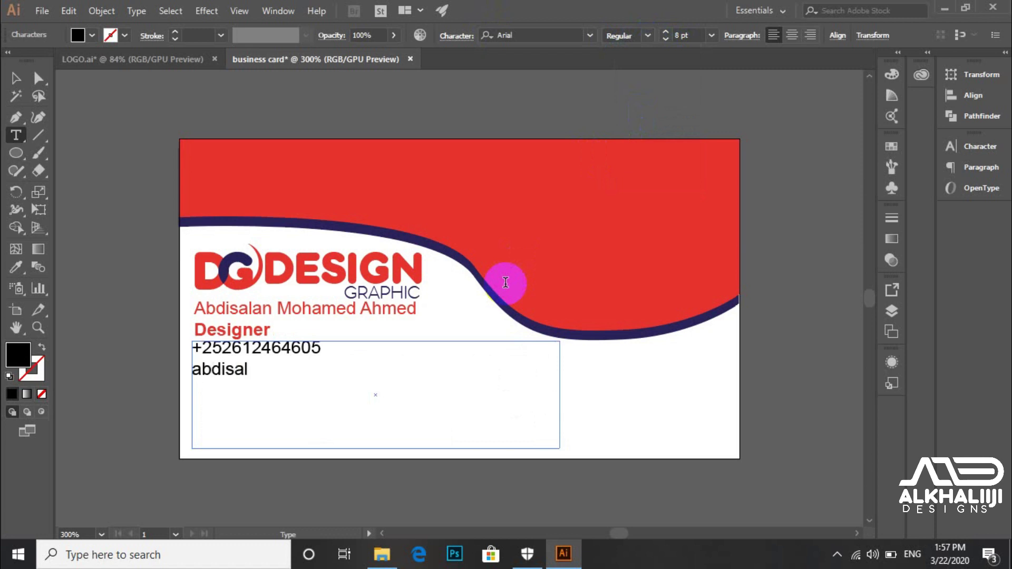
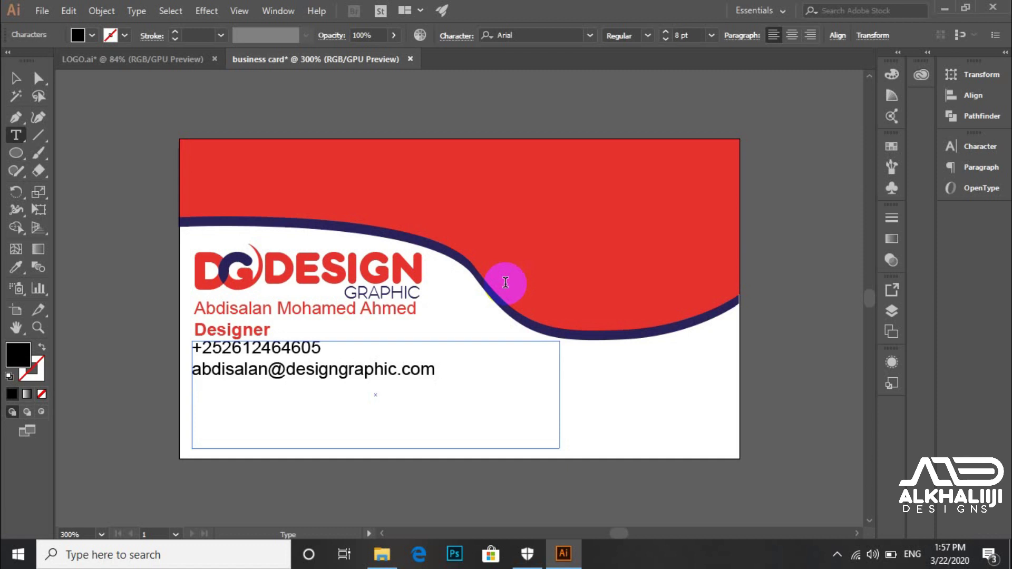
type("Mogadishu-")
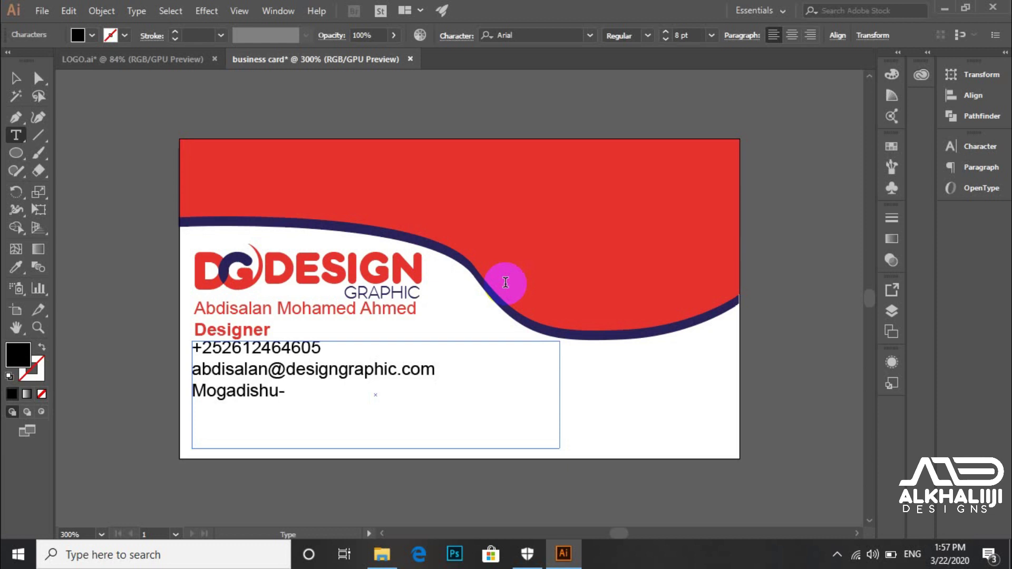
type("malia")
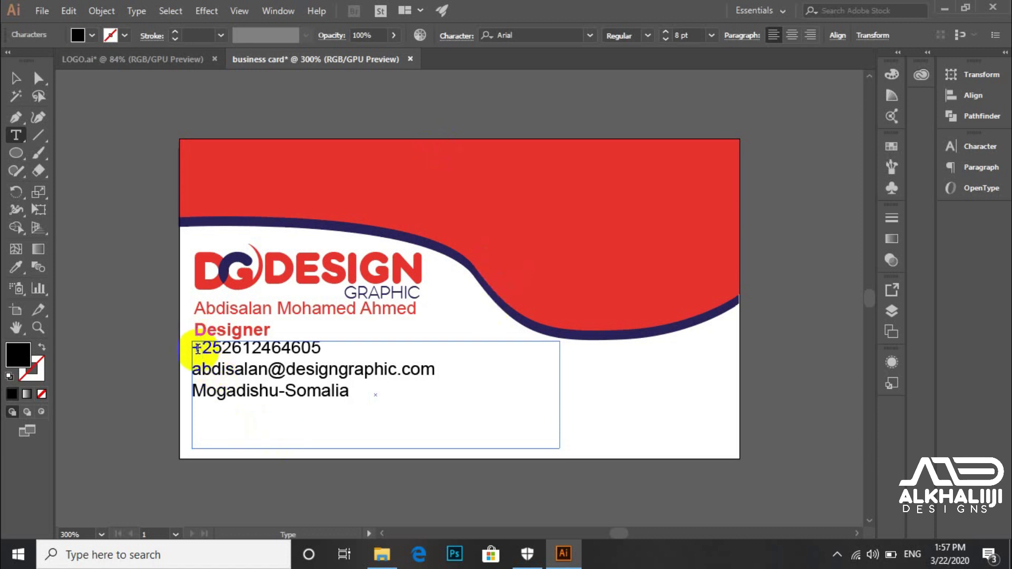
Insert a phone icon before the phone number using the typeecon Regular icon font.
left_click(530, 35)
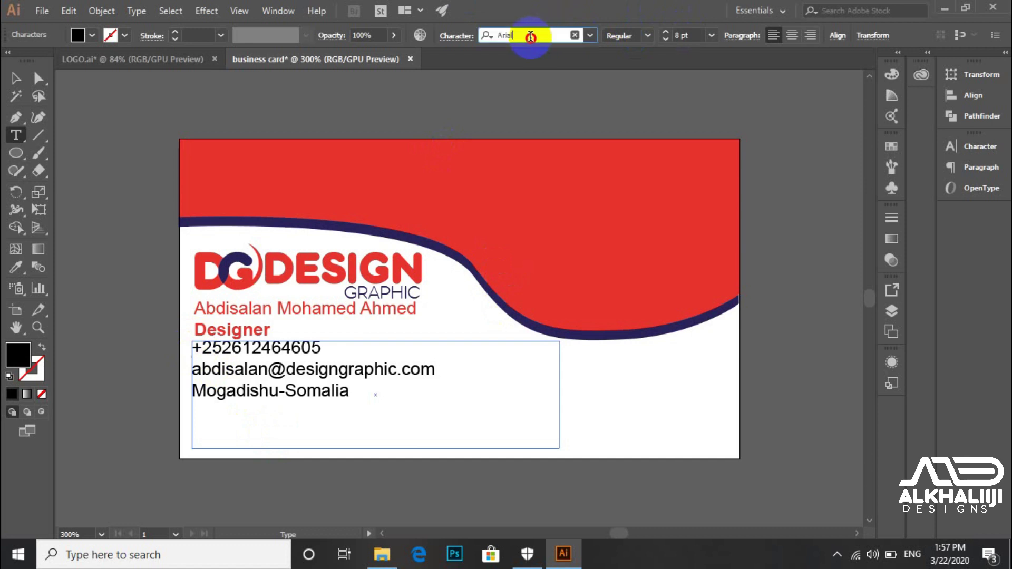
double_click(530, 36)
type("ty")
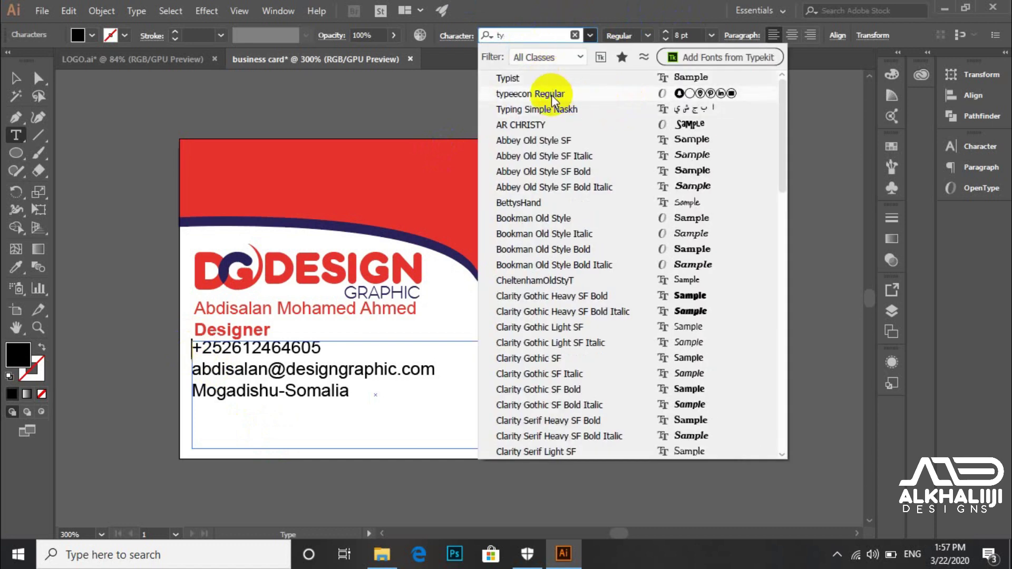
left_click(552, 97)
type("w")
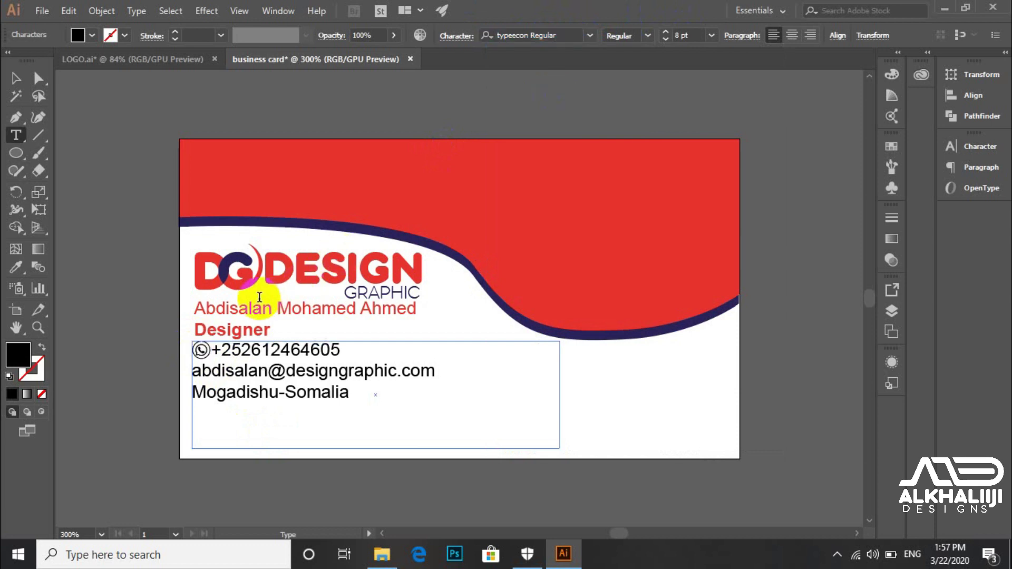
left_click_drag(210, 350, 191, 350)
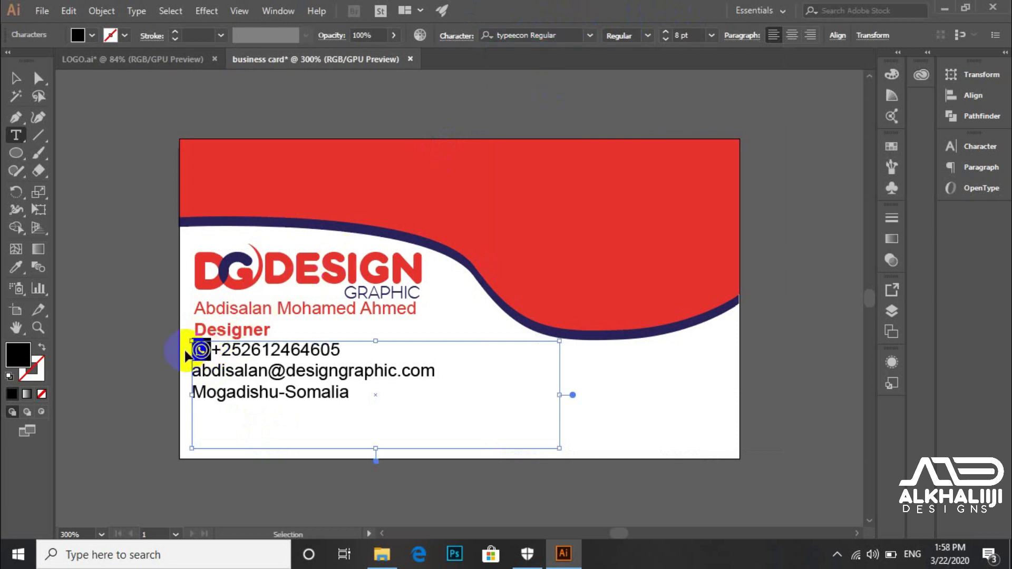
key("ctrl+c")
Add icons before the e-mail and location lines, switching them to envelope and location glyphs.
left_click(192, 371)
key("ctrl+v")
mouse_move(192, 392)
left_mouse_down()
mouse_move(217, 390)
mouse_move(182, 370)
left_mouse_up()
left_click(196, 392)
key("ctrl+v")
type("m")
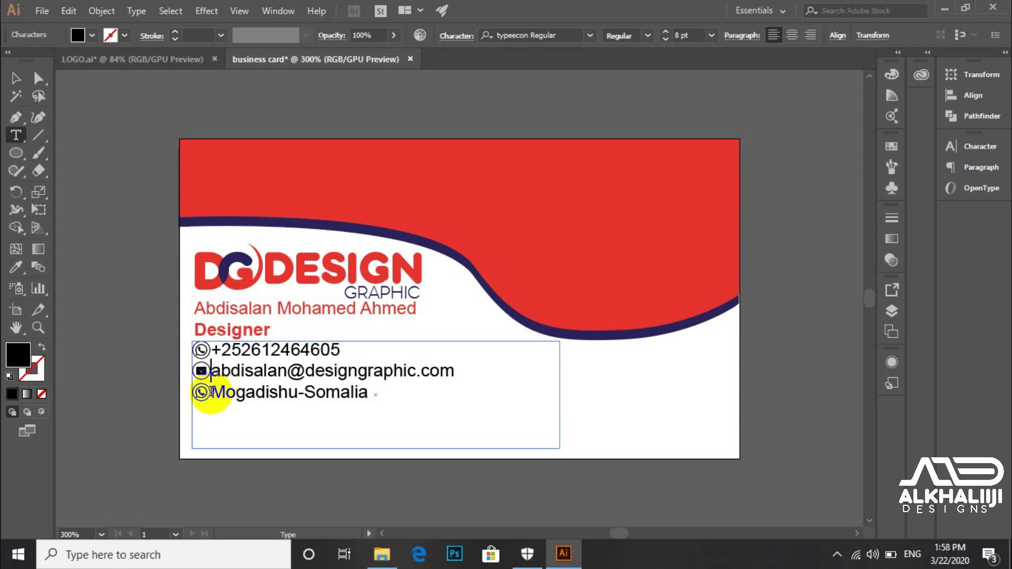
left_click(173, 393)
left_click_drag(211, 392, 186, 394)
type("l")
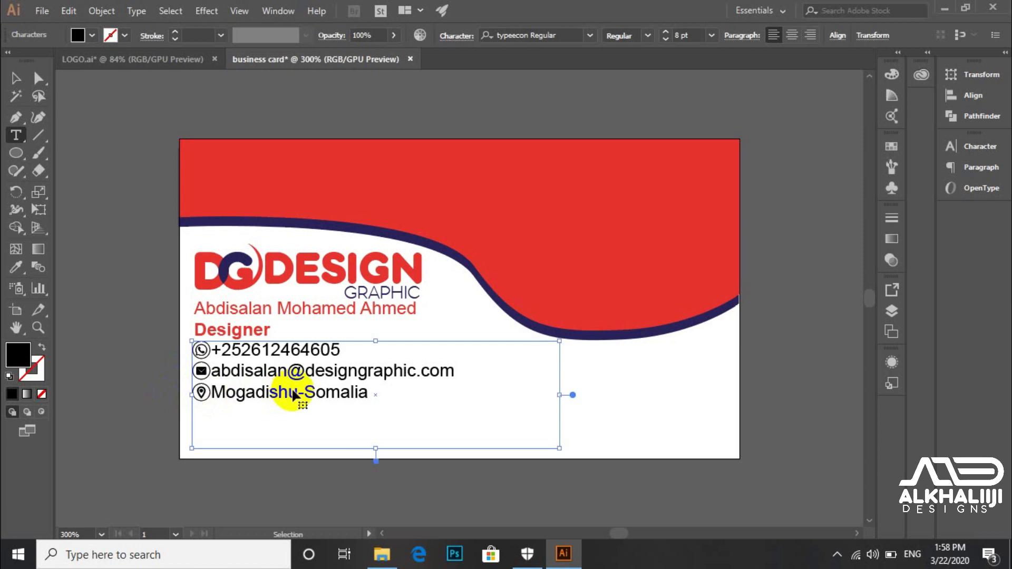
Recolour the contact lines in the curve's navy and shorten the text frame to fit.
key("ctrl+a")
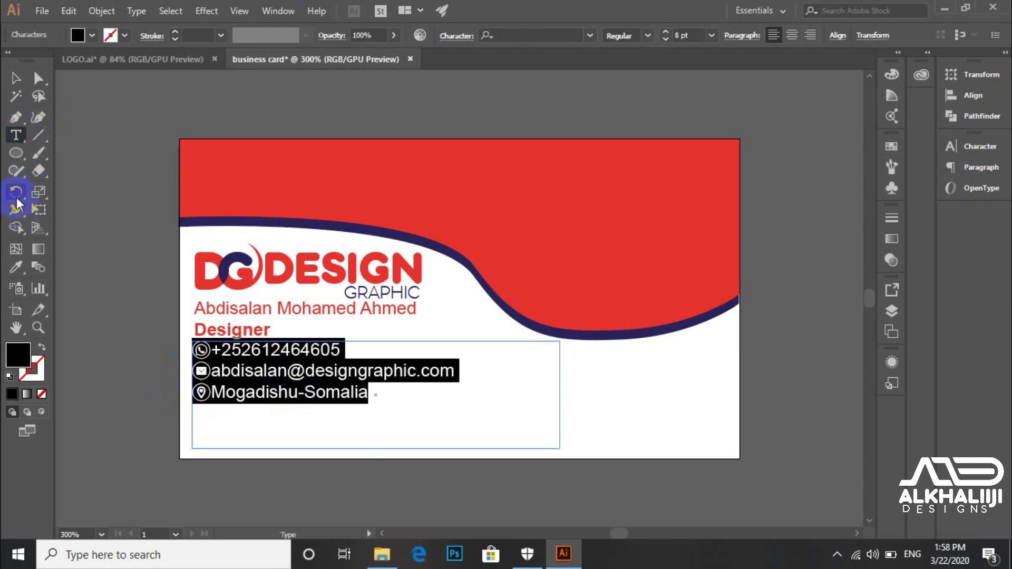
left_click(17, 268)
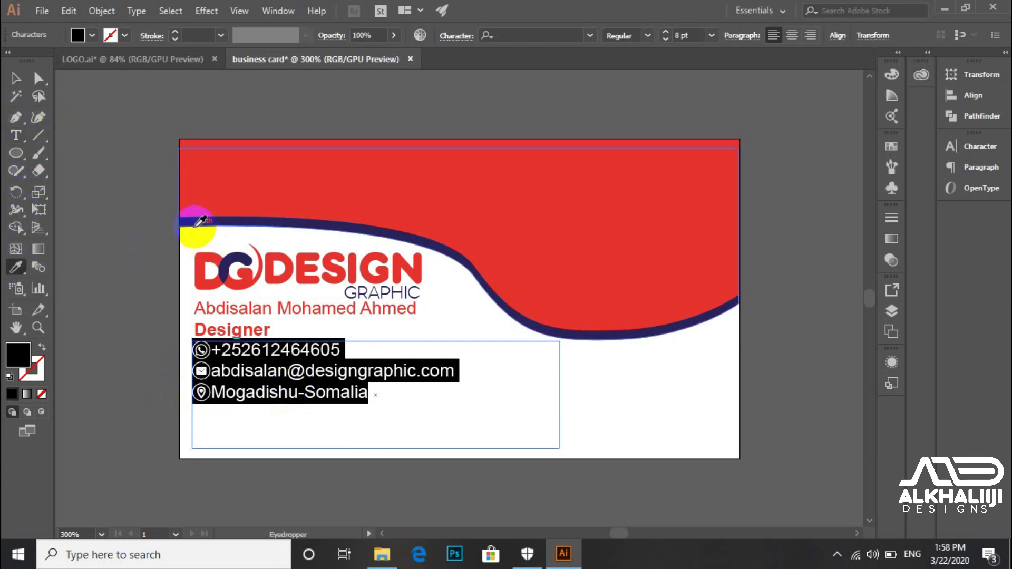
left_click(200, 221)
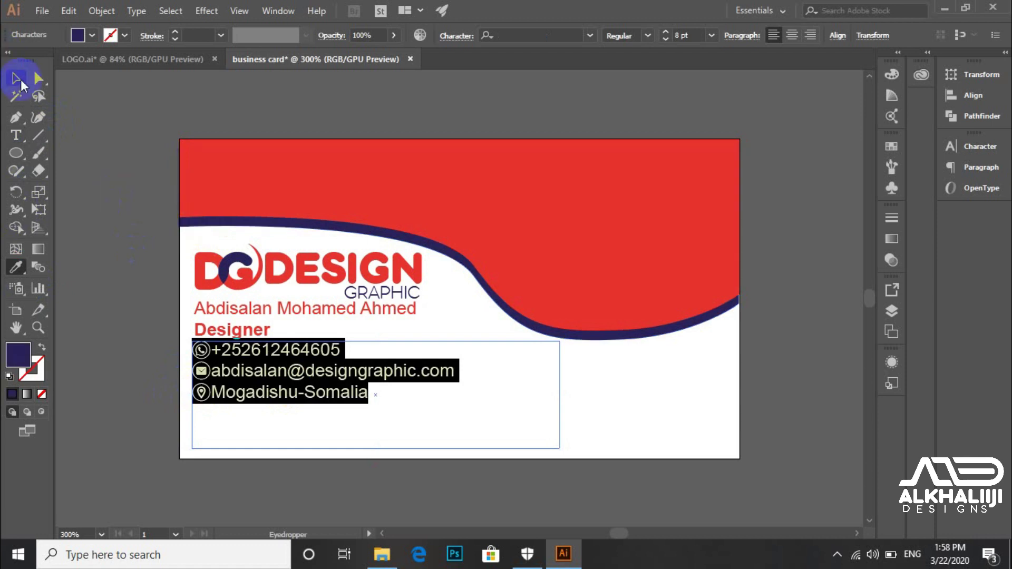
left_click(15, 79)
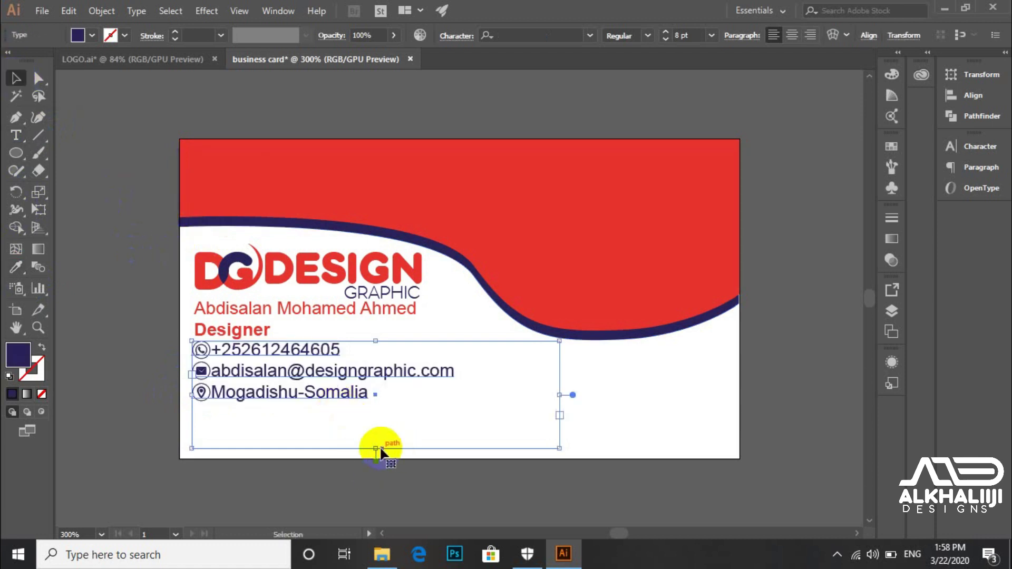
left_click_drag(375, 449, 364, 402)
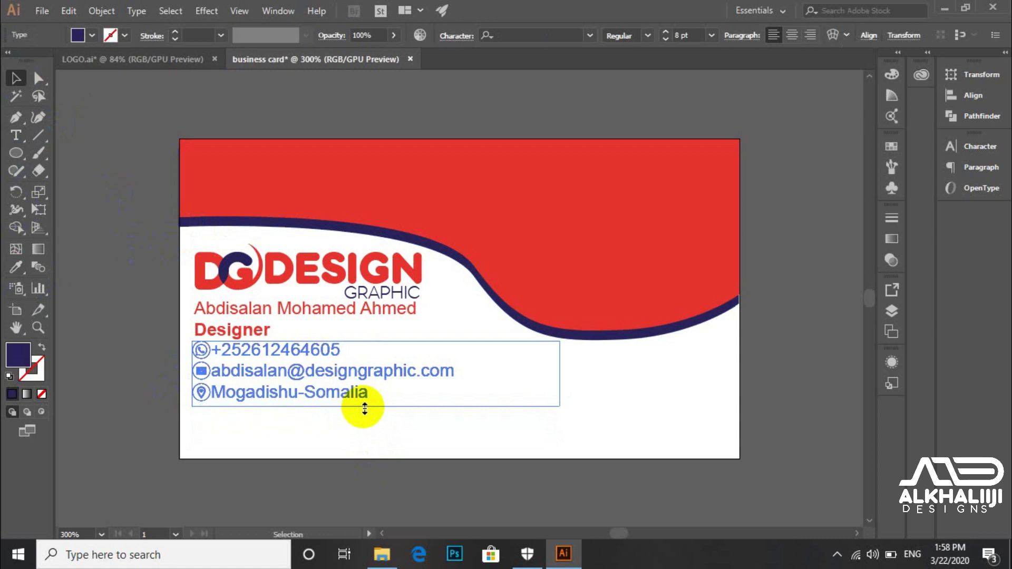
left_click(346, 440)
left_click_drag(299, 379, 298, 378)
left_click(298, 441)
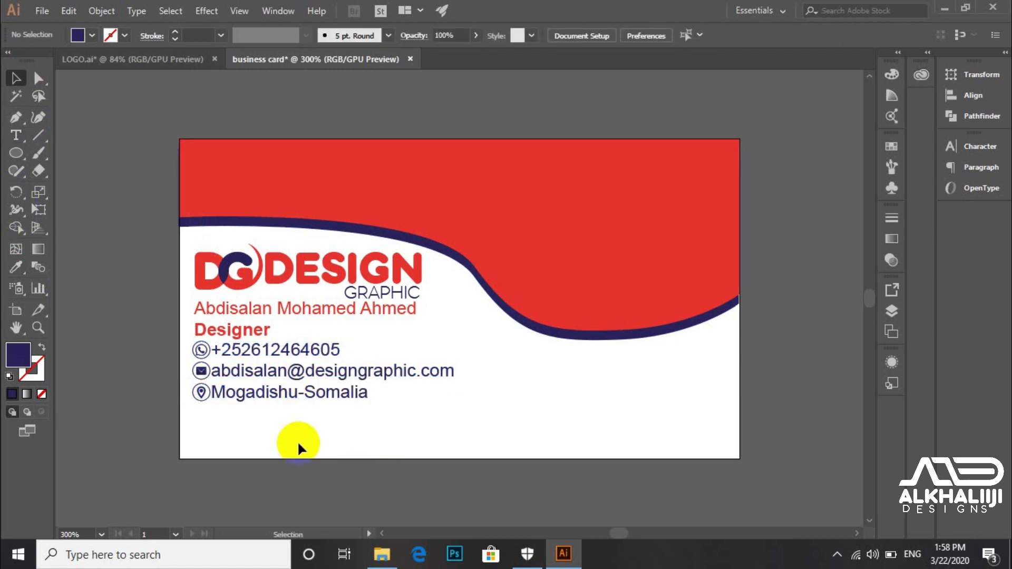
Pen-draw a closed, wave-topped shape along the card's bottom edge.
key("p")
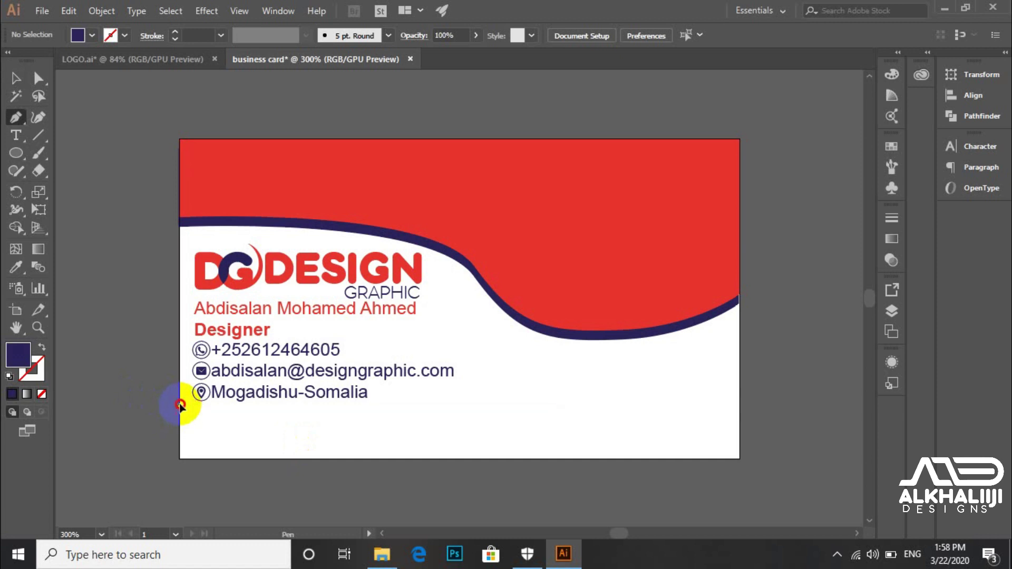
left_click(180, 406)
mouse_move(356, 416)
left_mouse_down()
mouse_move(368, 429)
mouse_move(435, 413)
left_mouse_up()
left_click_drag(507, 432, 534, 462)
left_click_drag(601, 413, 636, 391)
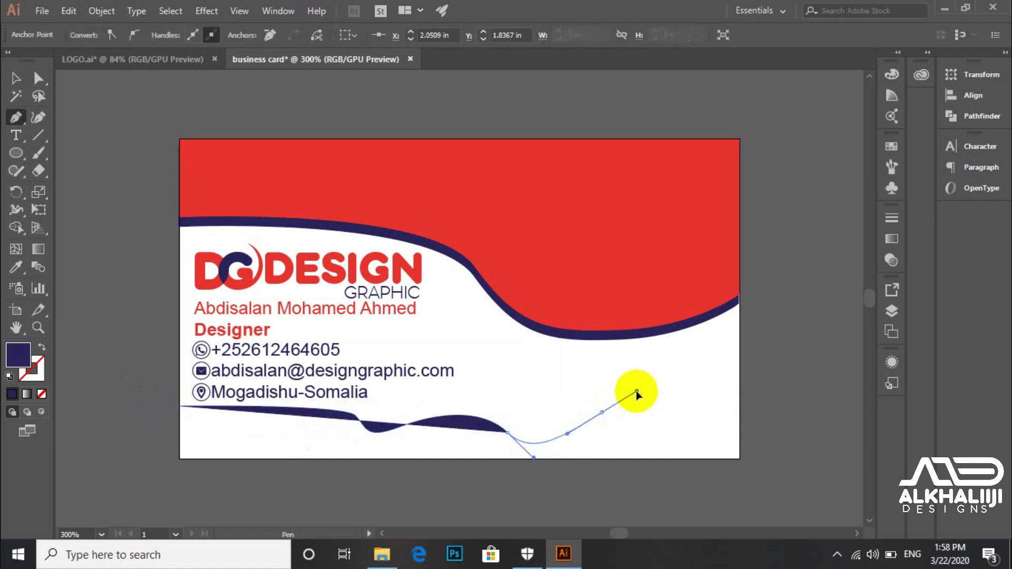
left_click_drag(724, 443, 742, 465)
left_click(739, 458)
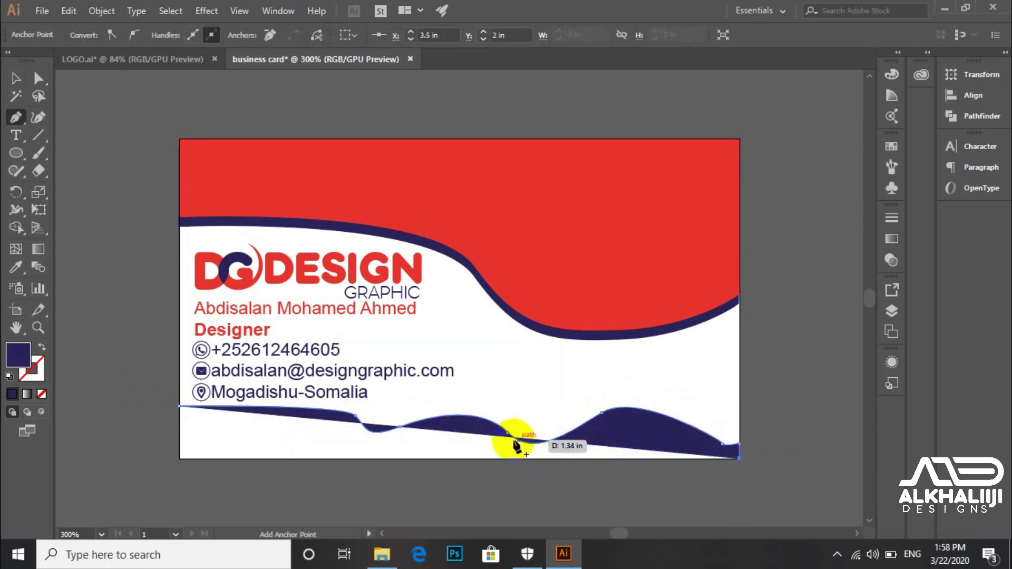
left_click(180, 458)
Fill the bottom wave with the header's red.
key("i")
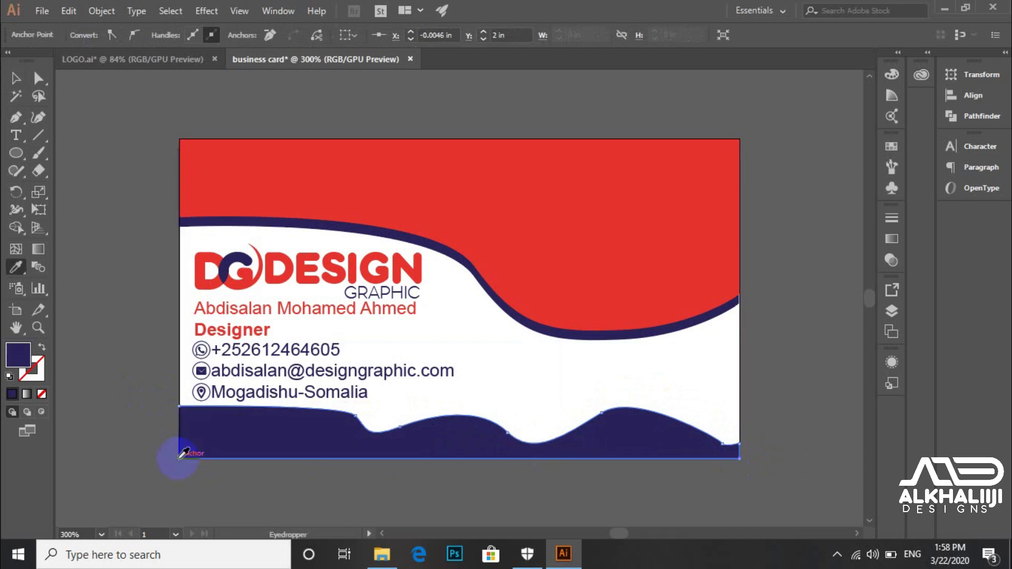
left_click(334, 163)
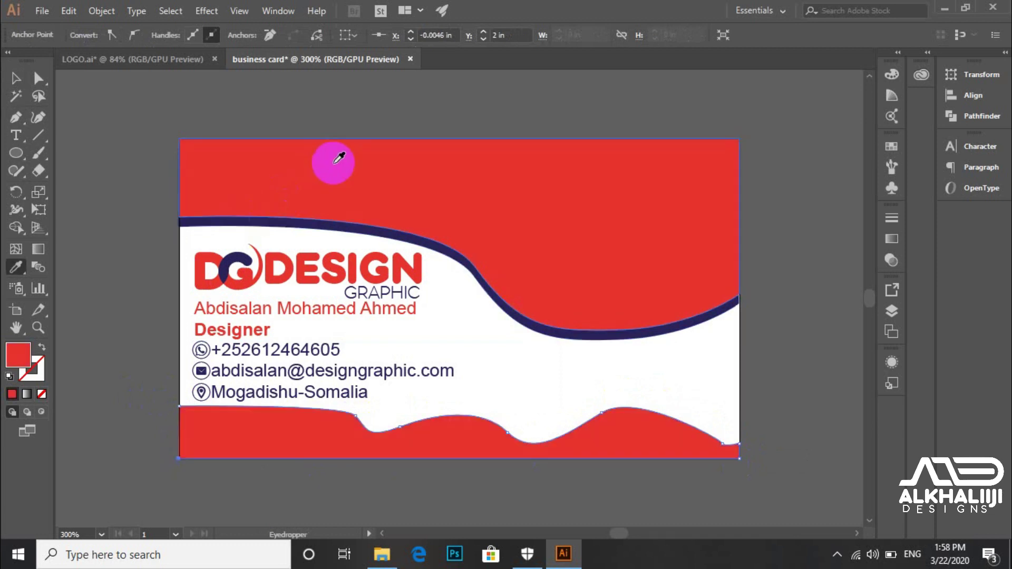
left_click(16, 78)
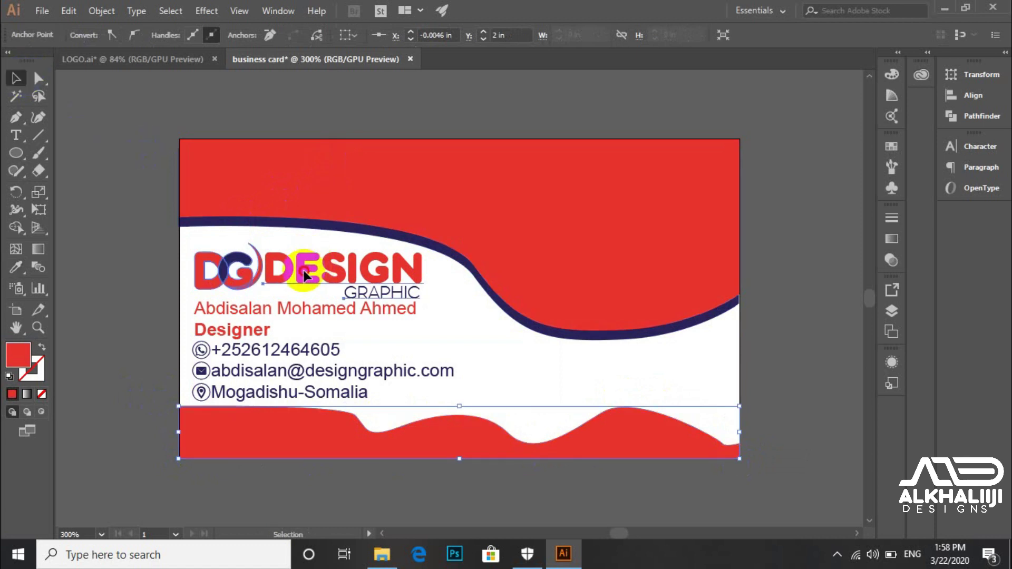
left_click(304, 274)
left_click_drag(304, 274, 584, 191)
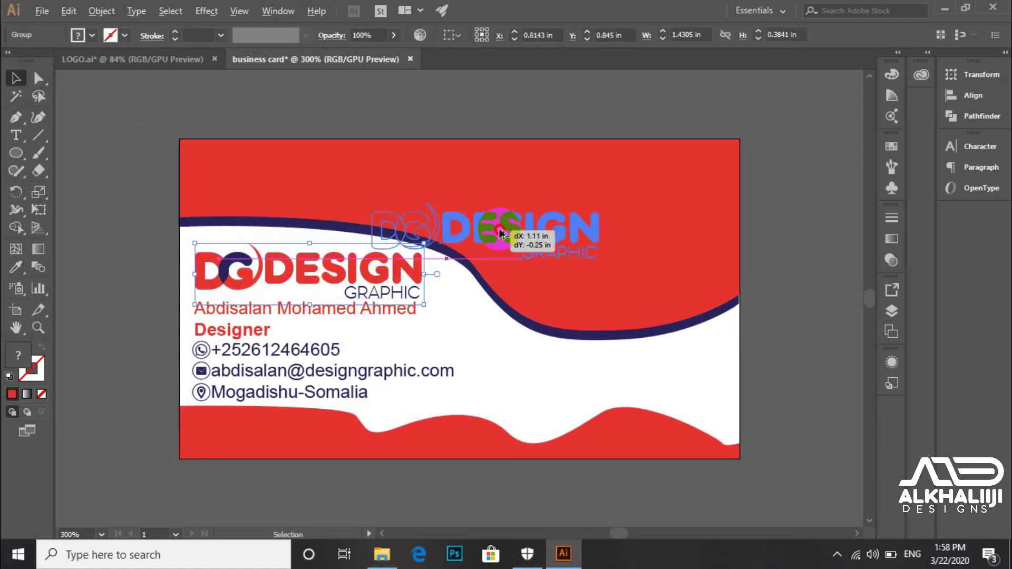
right_click(584, 191)
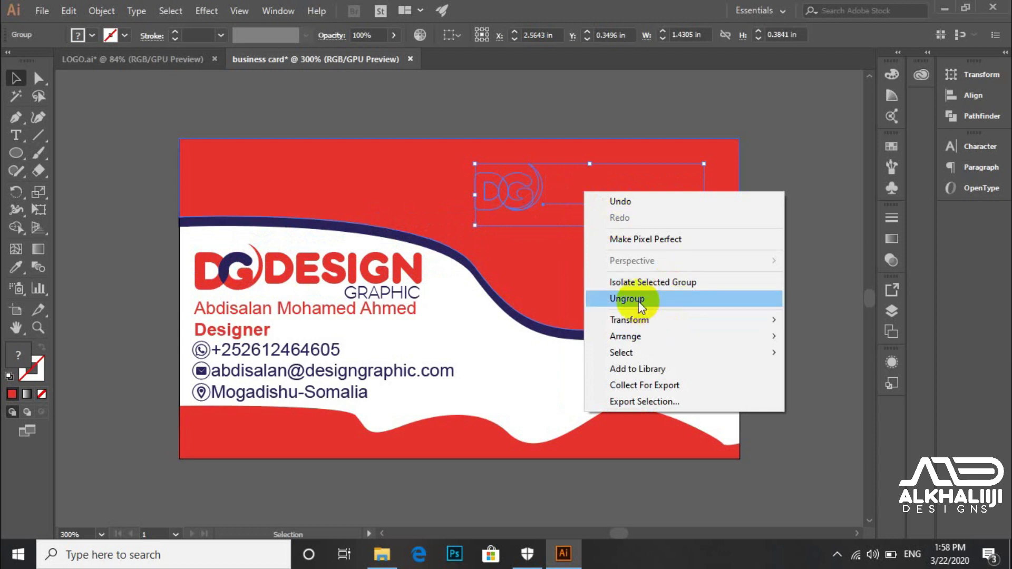
mouse_move(625, 337)
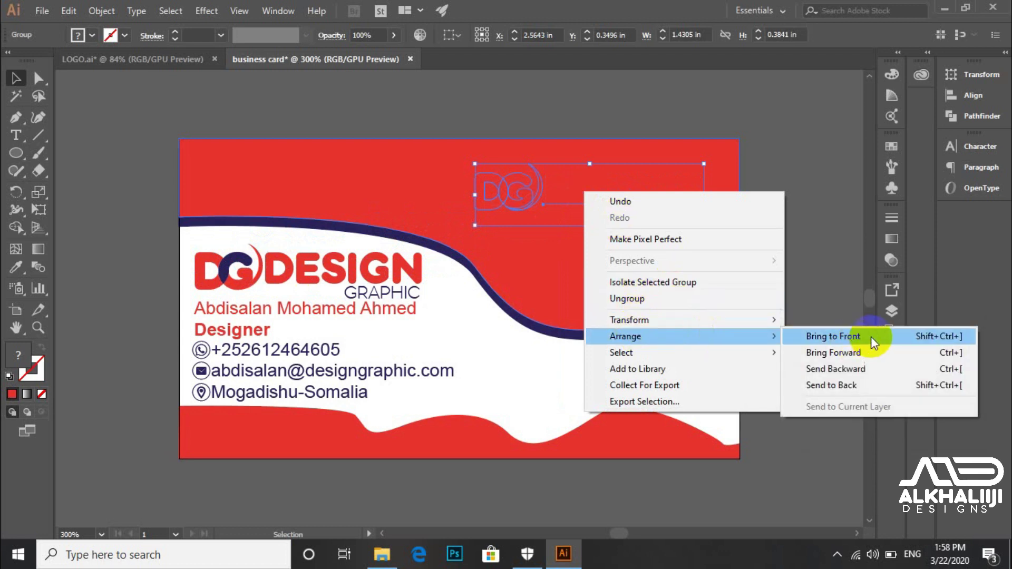
left_click(852, 338)
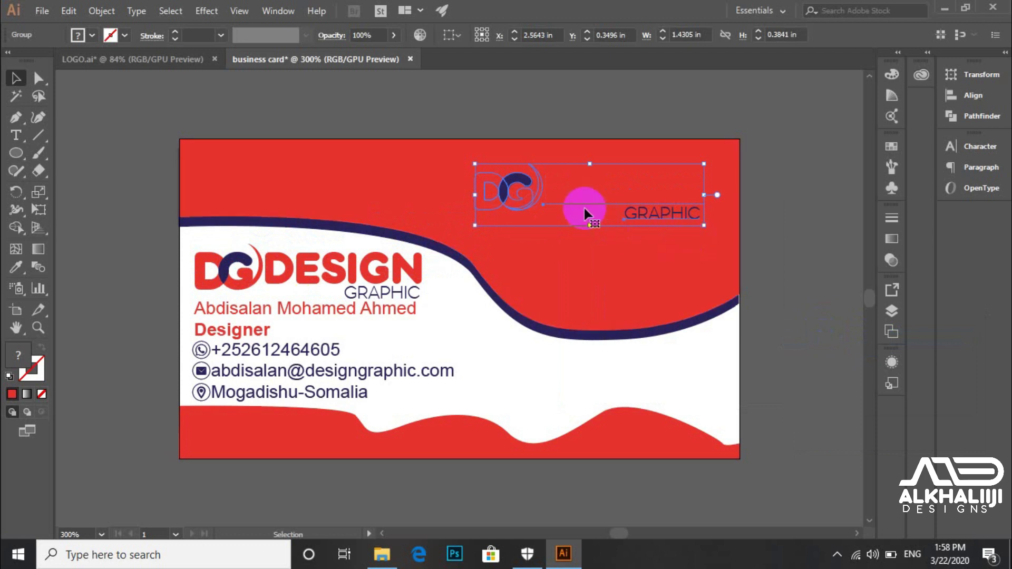
key("i")
left_click(525, 365)
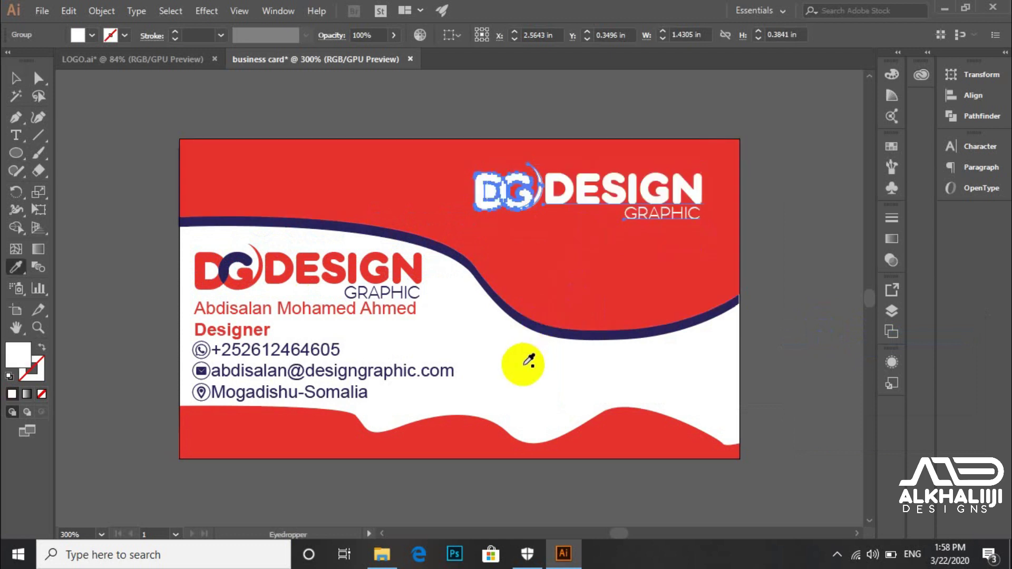
key("v")
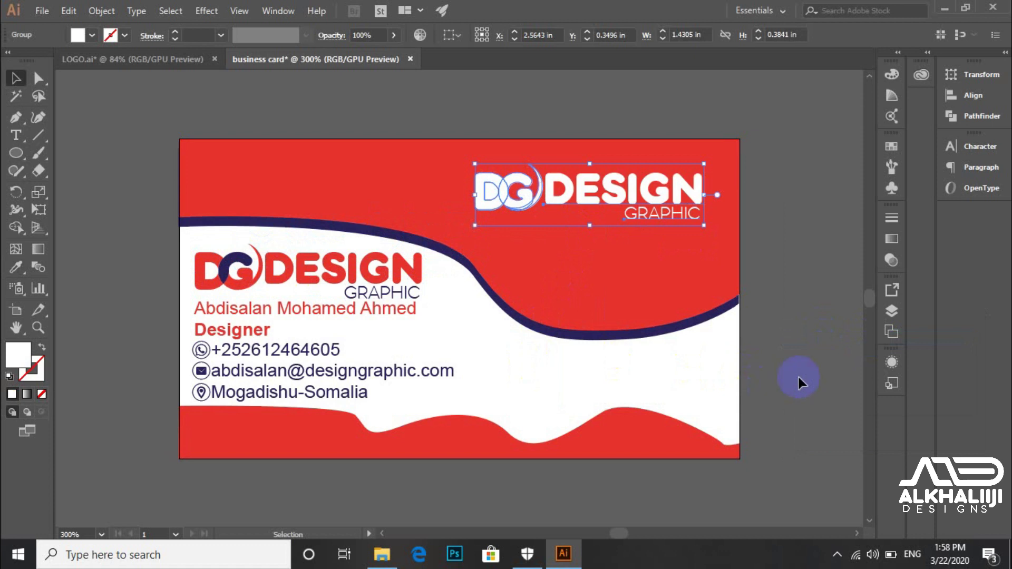
left_click_drag(557, 199, 432, 179)
left_click_drag(578, 207, 743, 234)
Delete the white logo copy and bring the large DG logo from LOGO.ai into the card.
key("Delete")
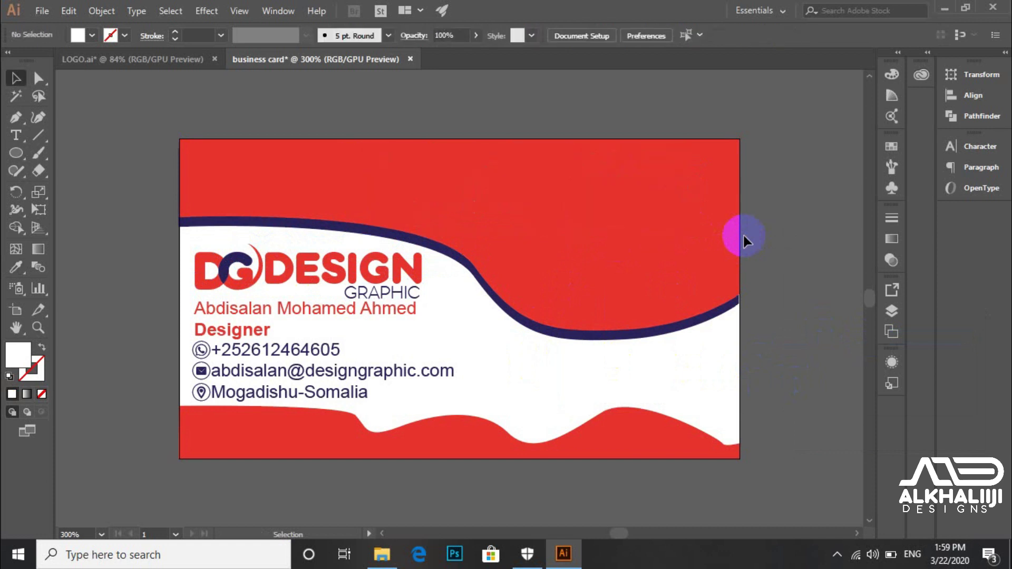
left_click(109, 60)
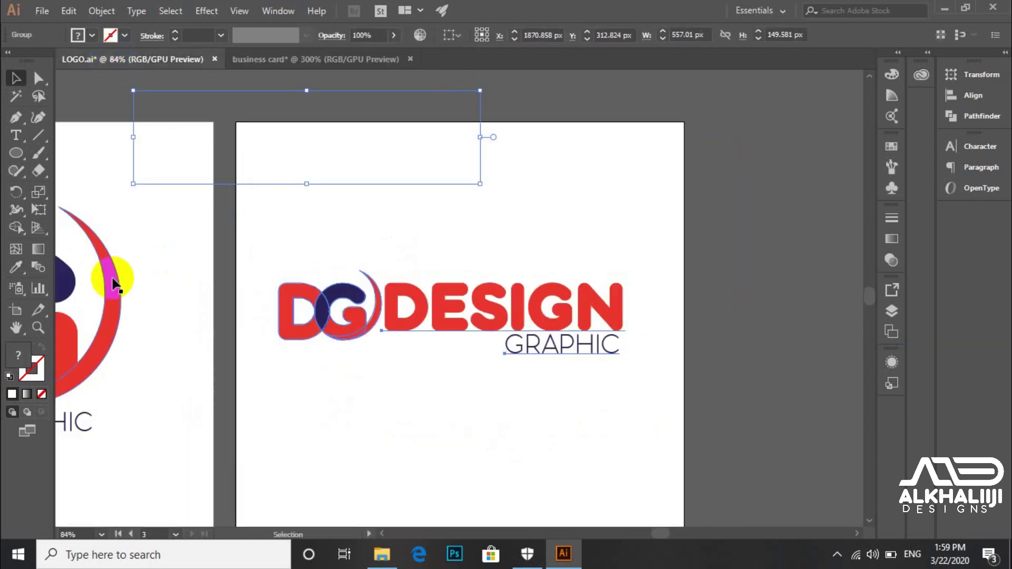
left_click_drag(113, 284, 259, 285)
mouse_move(186, 293)
left_mouse_down()
mouse_move(820, 216)
mouse_move(466, 54)
left_mouse_up()
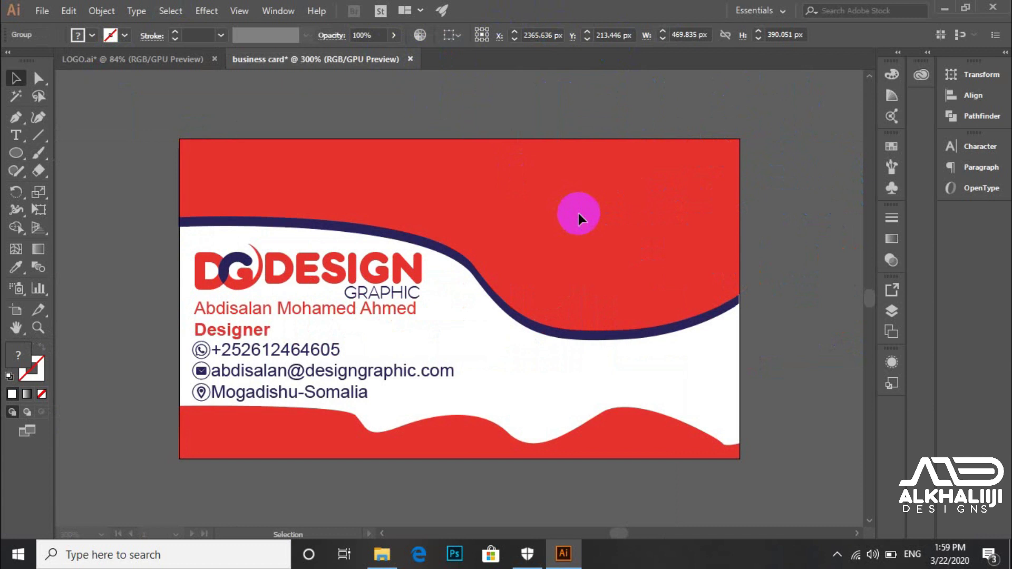
left_click_drag(387, 53, 578, 213)
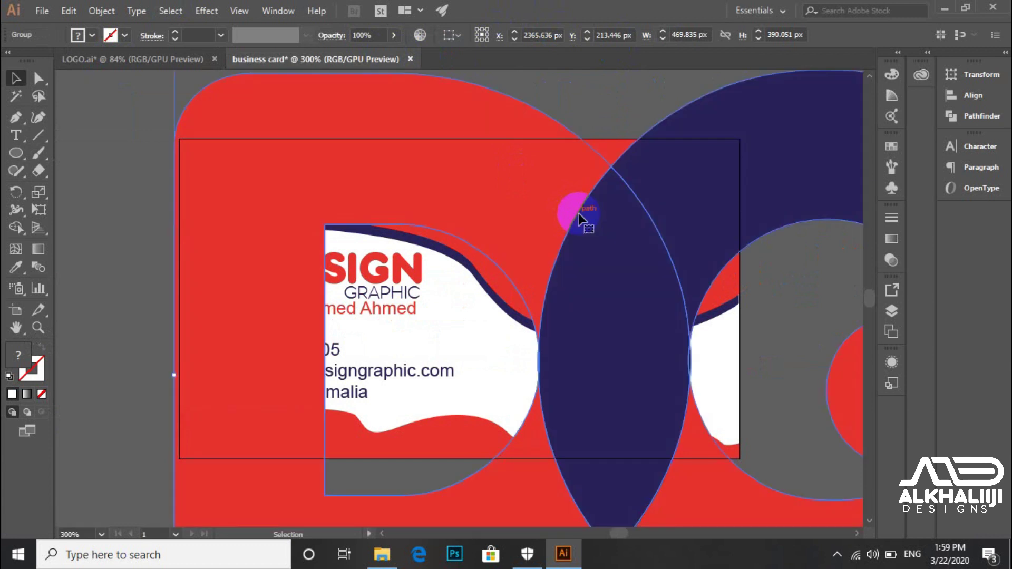
left_click_drag(236, 123, 315, 259)
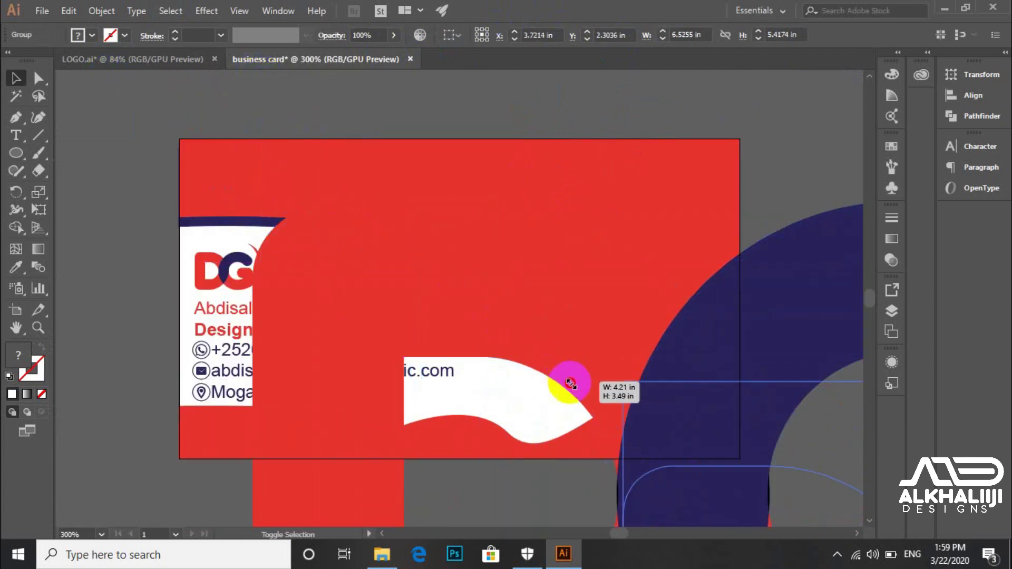
Shrink the DG logo and move it onto the red header.
left_click_drag(257, 73, 648, 403)
mouse_move(688, 501)
left_mouse_down()
mouse_move(359, 106)
mouse_move(659, 336)
mouse_move(711, 417)
mouse_move(530, 187)
mouse_move(429, 169)
left_mouse_up()
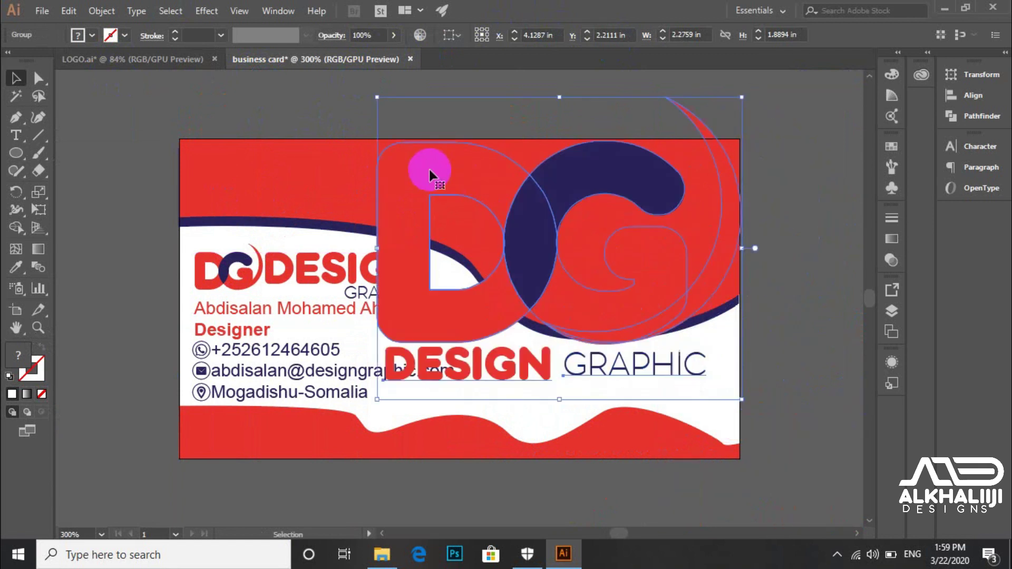
left_click_drag(378, 98, 551, 214)
left_click_drag(617, 274, 598, 193)
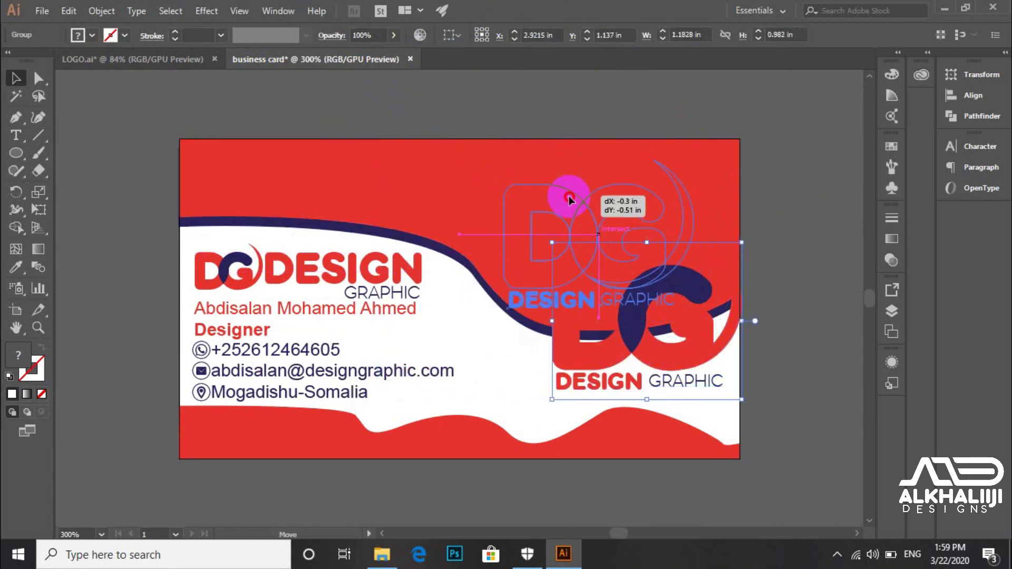
Turn the DG logo white and recolour the D's inner shape red.
key("i")
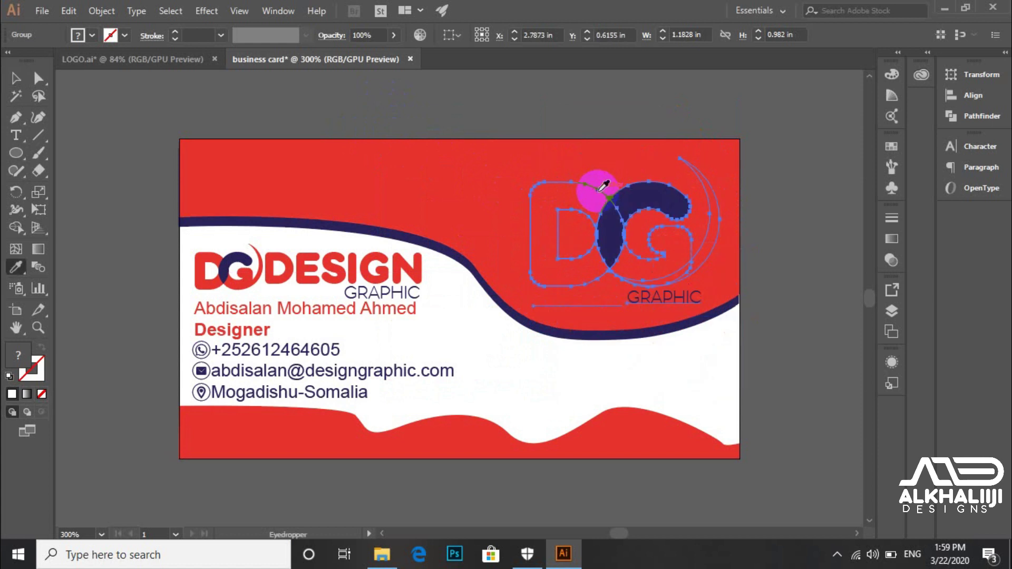
left_click(483, 356)
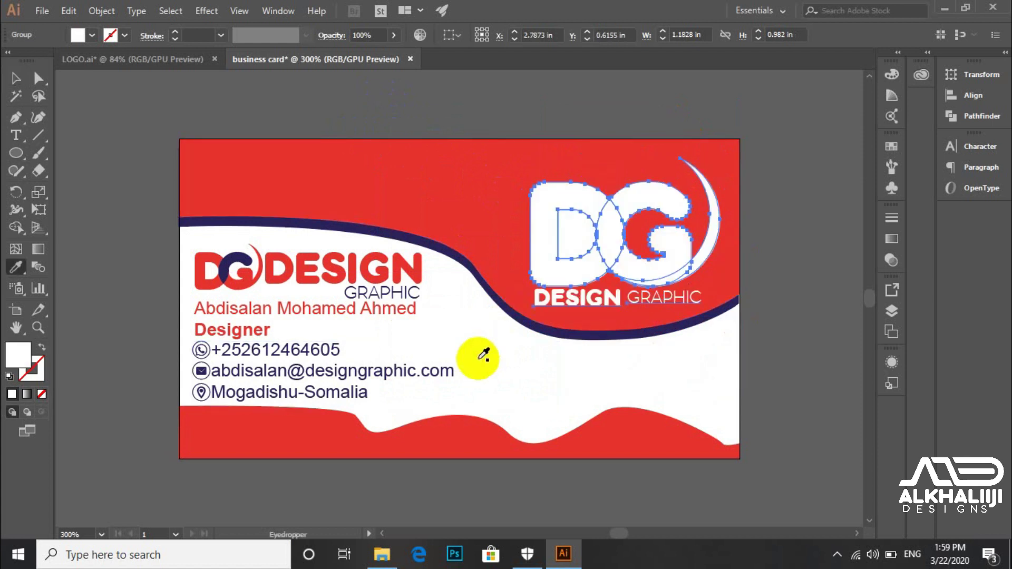
key("b")
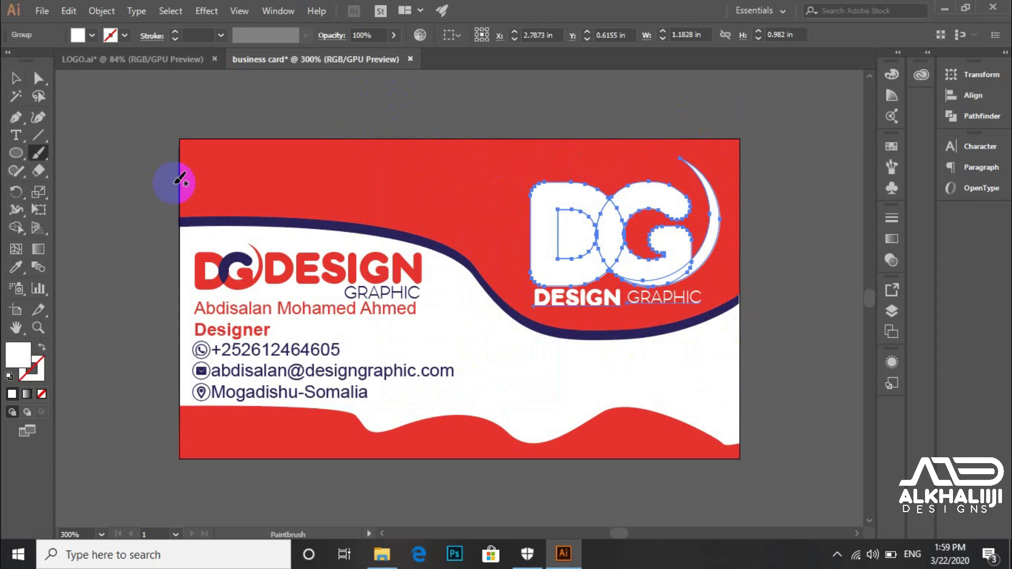
key("v")
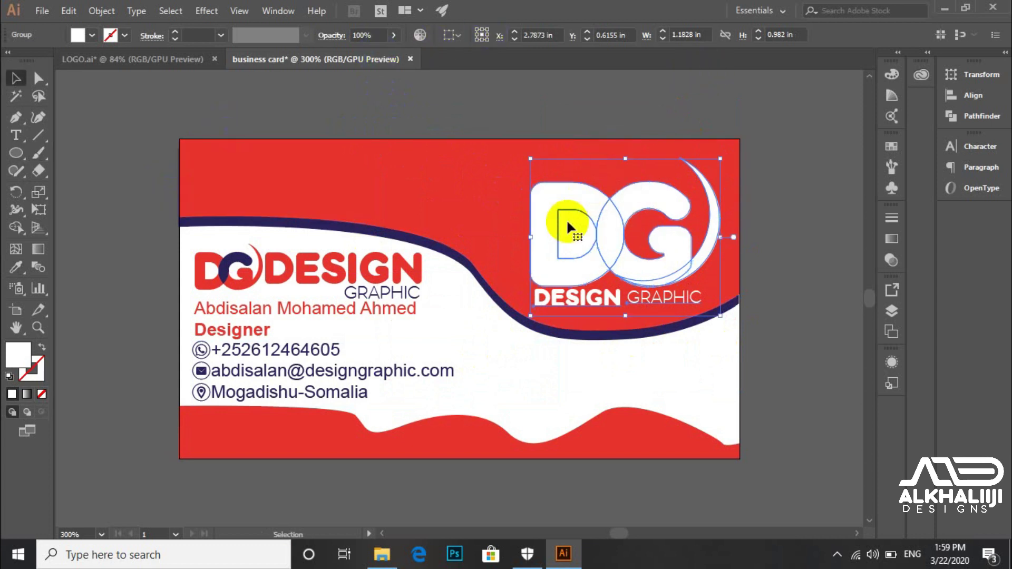
double_click(566, 220)
left_click(566, 229)
double_click(566, 229)
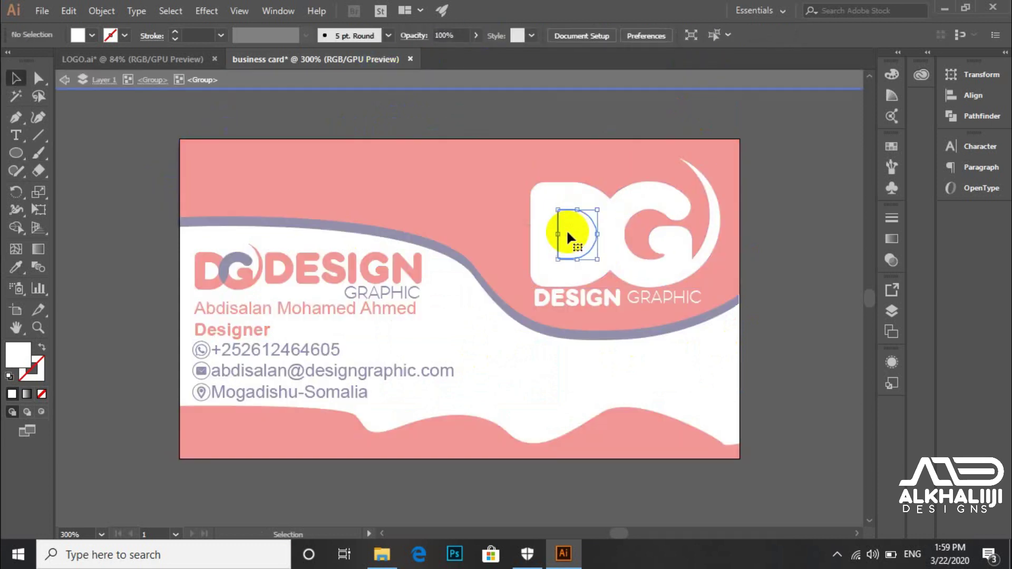
left_click(567, 230)
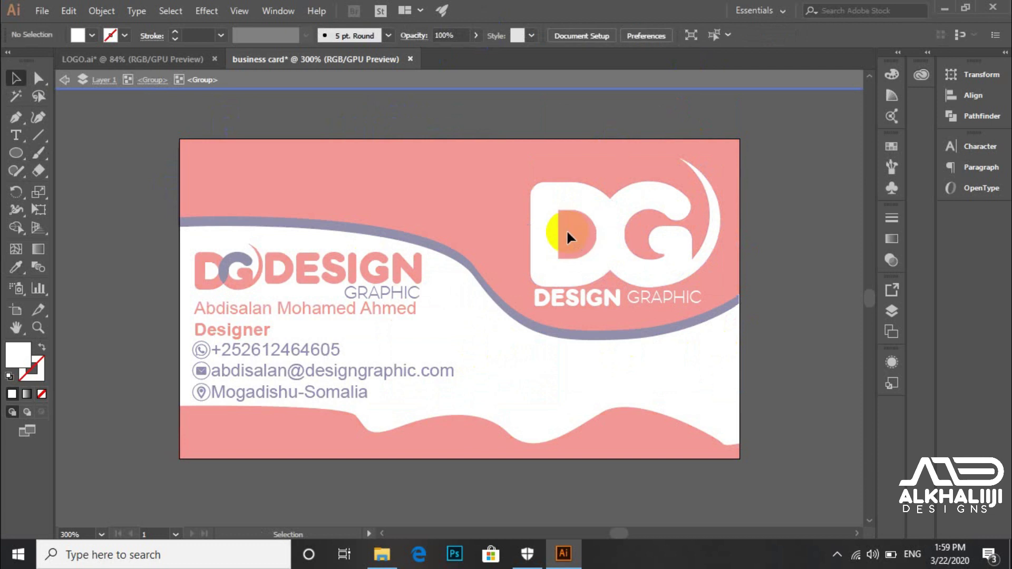
key("Escape")
Fine-tune the logo's size and position in the header's top-right area.
left_click(626, 216)
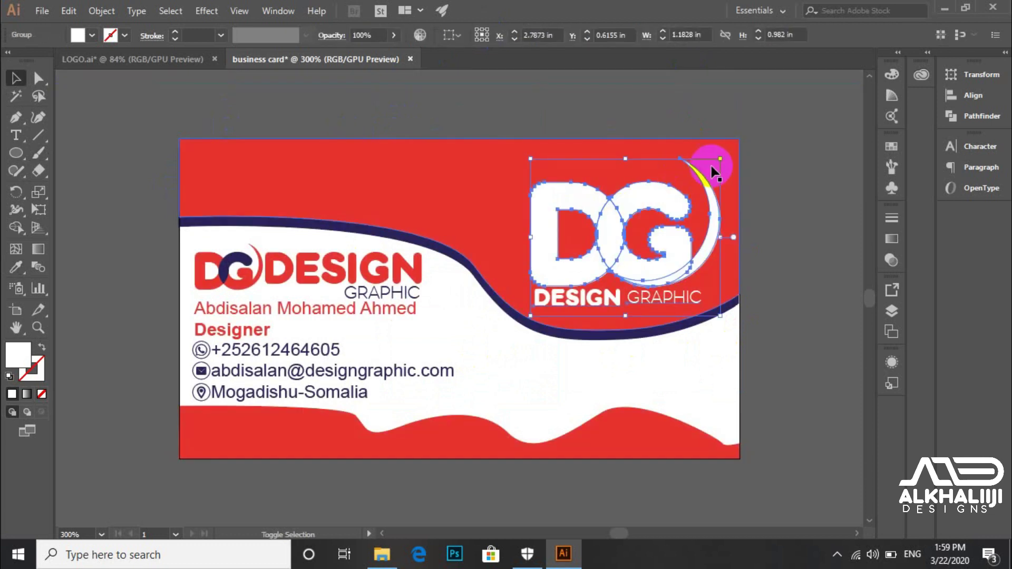
left_click_drag(720, 158, 747, 141)
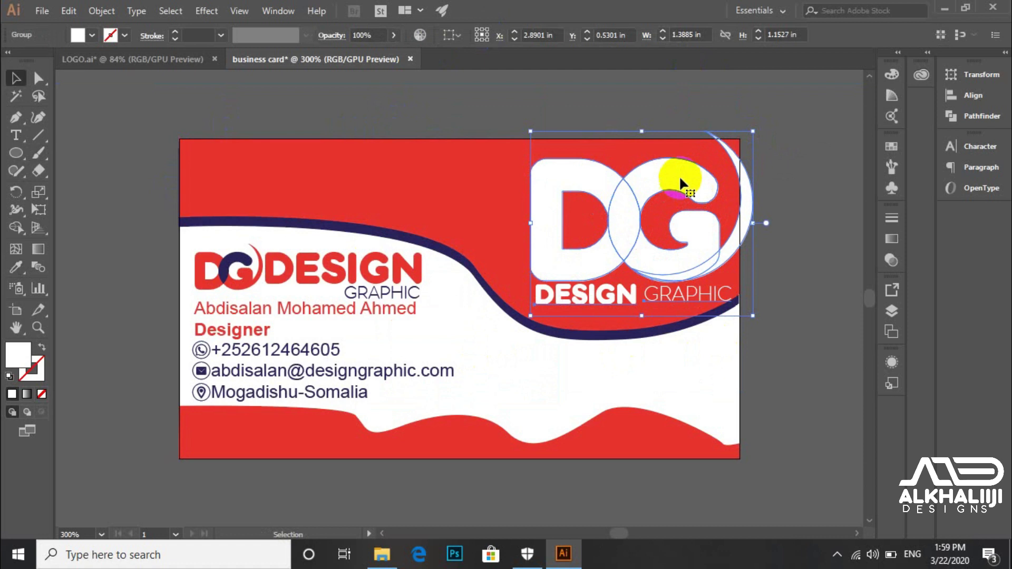
left_click_drag(680, 178, 658, 189)
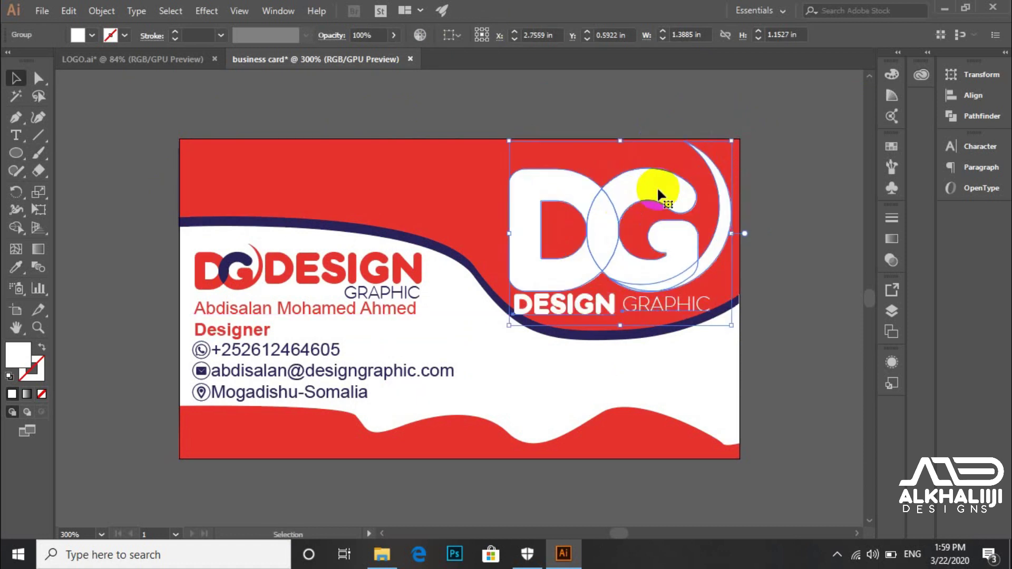
left_click_drag(732, 141, 723, 150)
left_click_drag(633, 194, 644, 198)
left_click(766, 236)
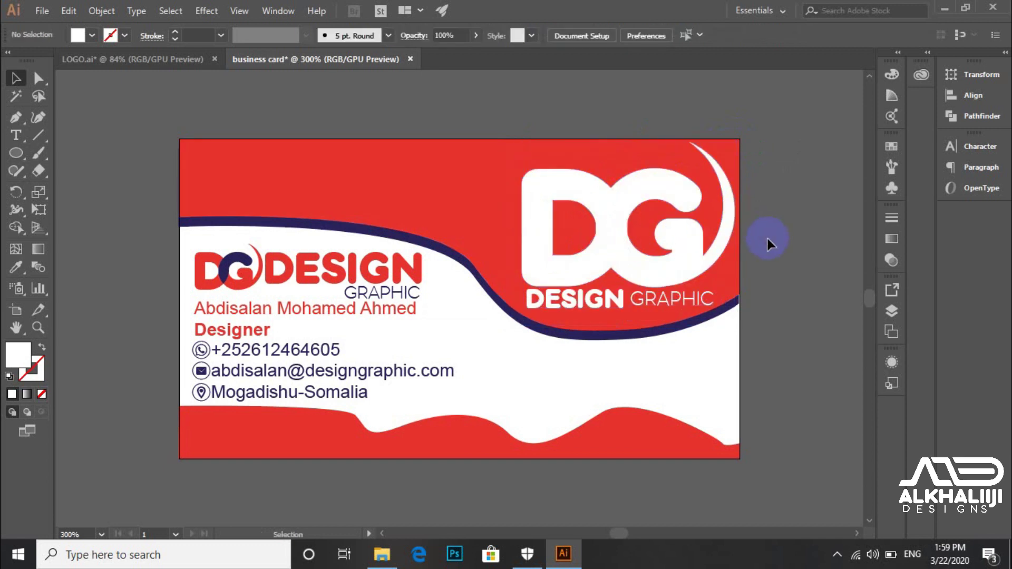
left_click(17, 312)
Duplicate the card artboard to the right and fit Artboard 1 copy in the window.
key("ctrl+1")
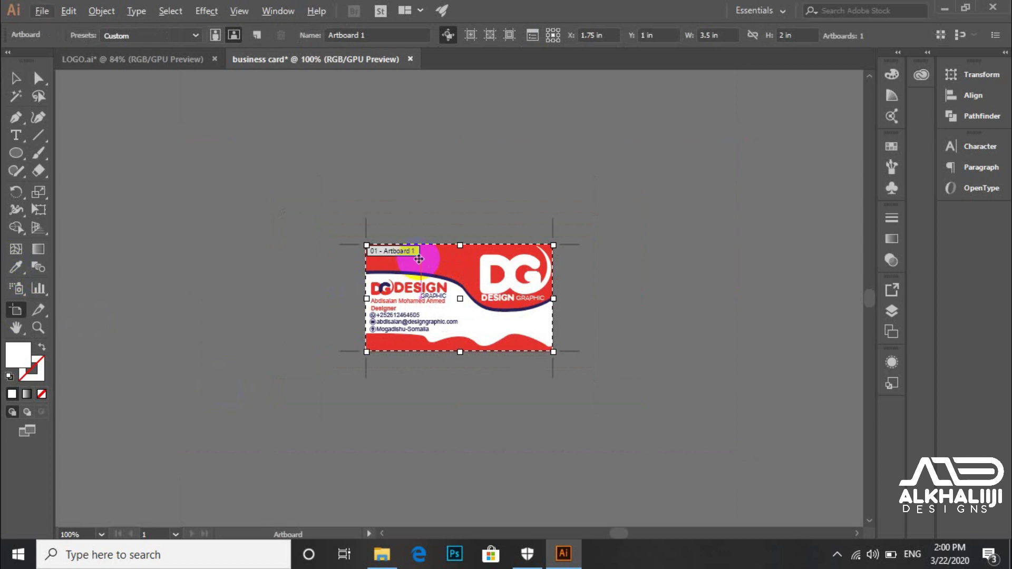
mouse_move(411, 258)
left_mouse_down()
mouse_move(619, 287)
mouse_move(639, 259)
left_mouse_up()
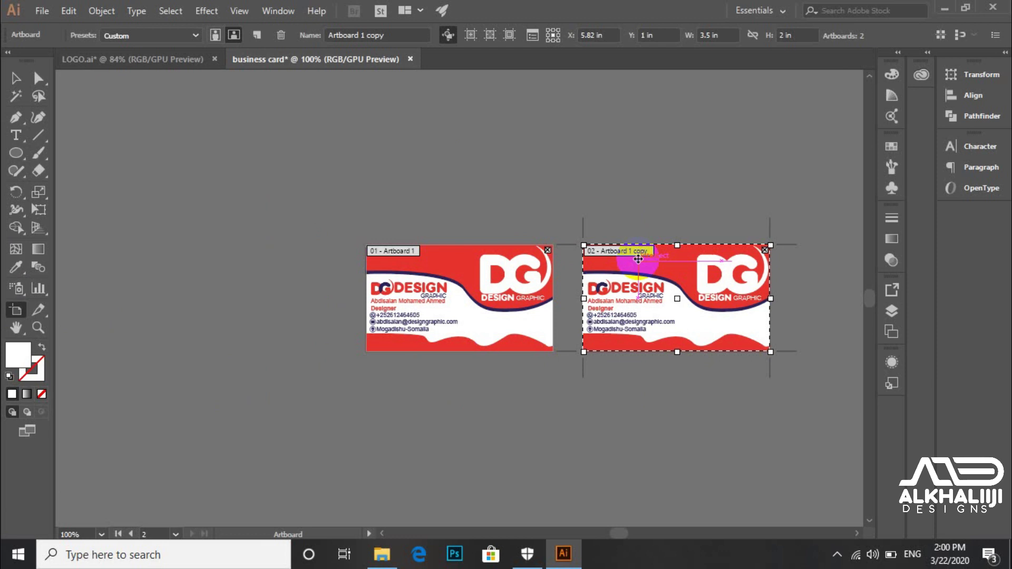
key("ctrl+0")
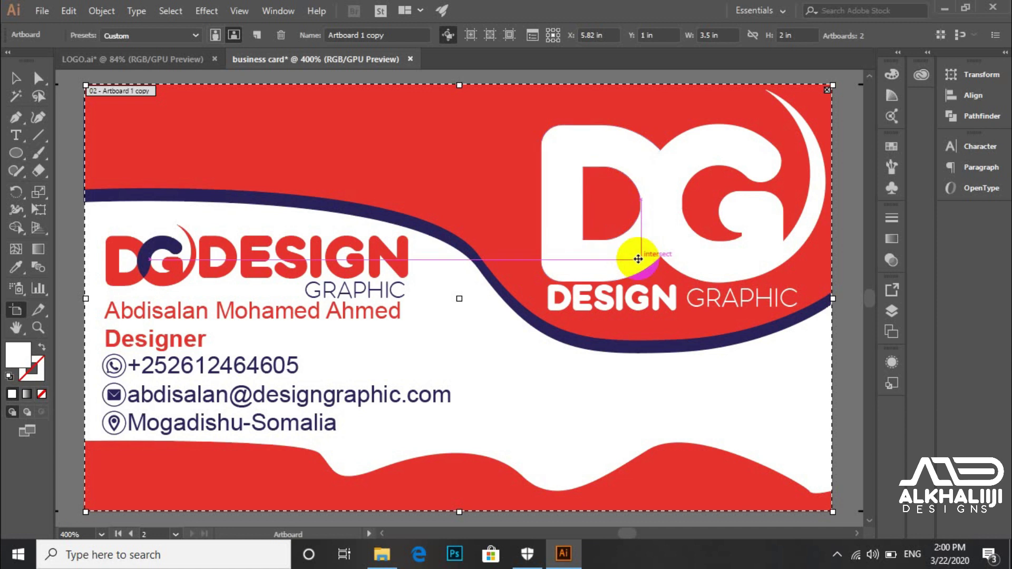
Delete the name and Designer lines from the copied card, keeping the contact lines.
left_click(15, 78)
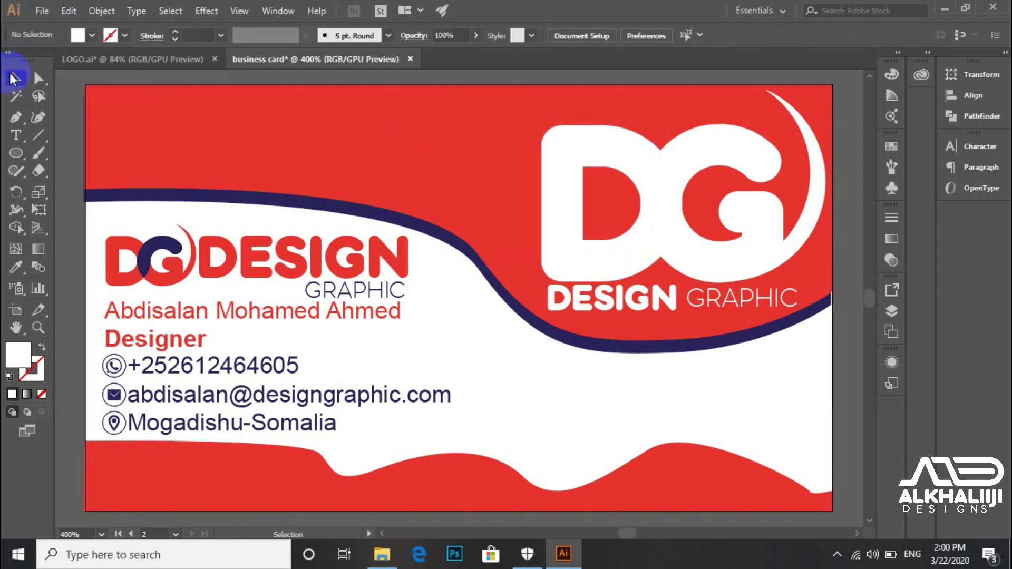
left_click(260, 364)
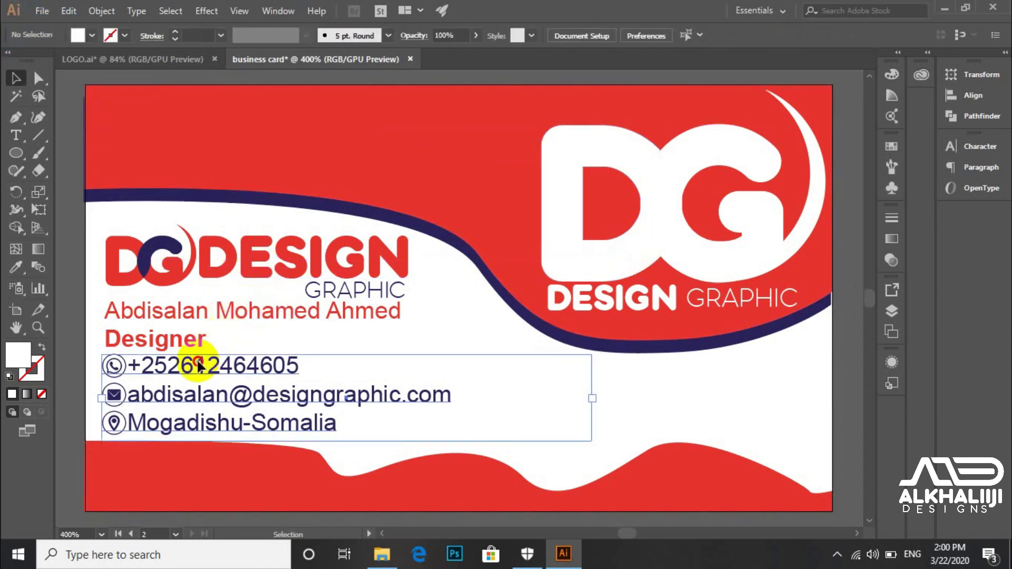
key("Delete")
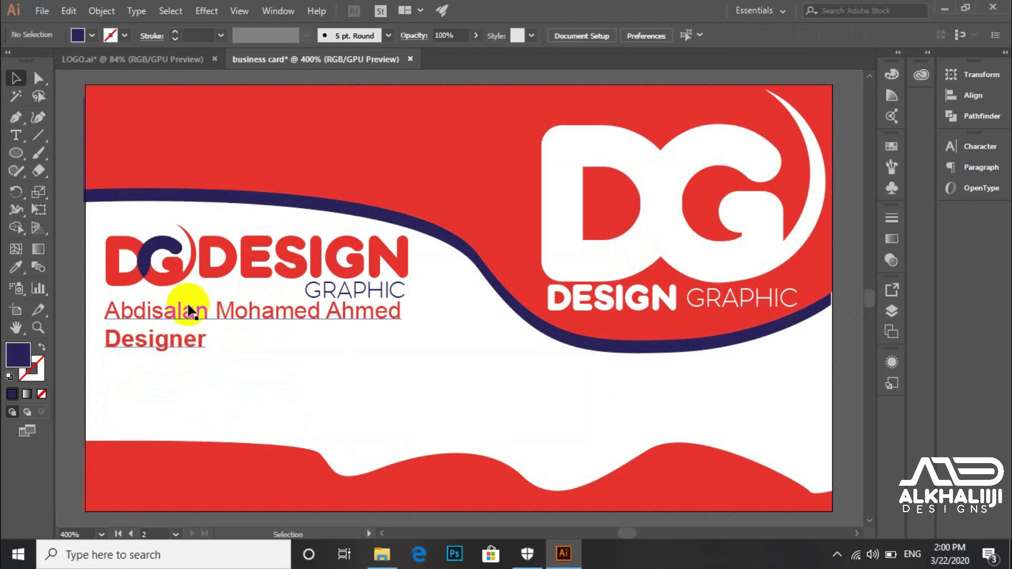
key("ctrl+z")
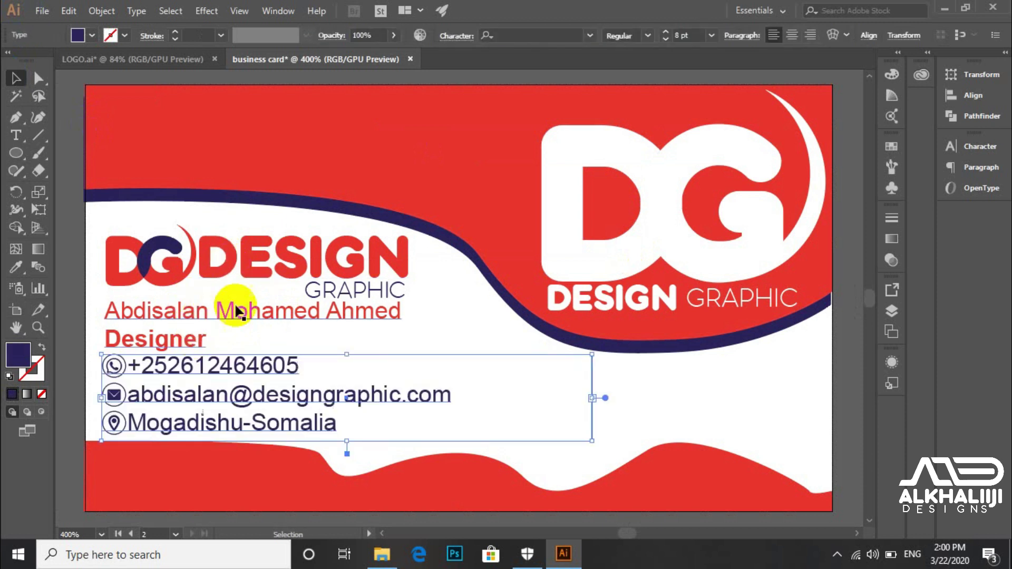
left_click(209, 312)
key("Delete")
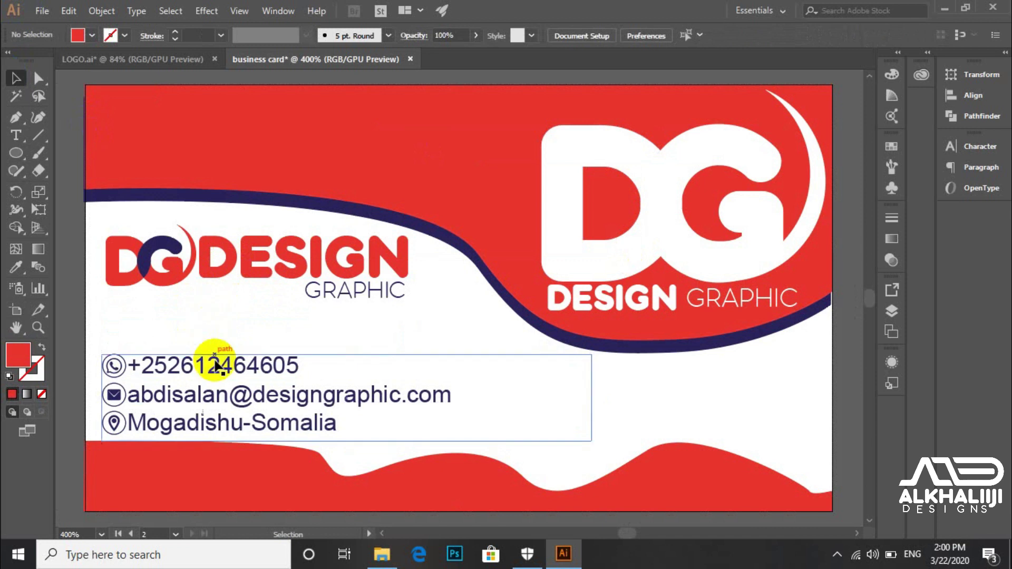
Move the contact text block off the copied card to its right.
left_click(211, 387)
left_click_drag(305, 402, 881, 414)
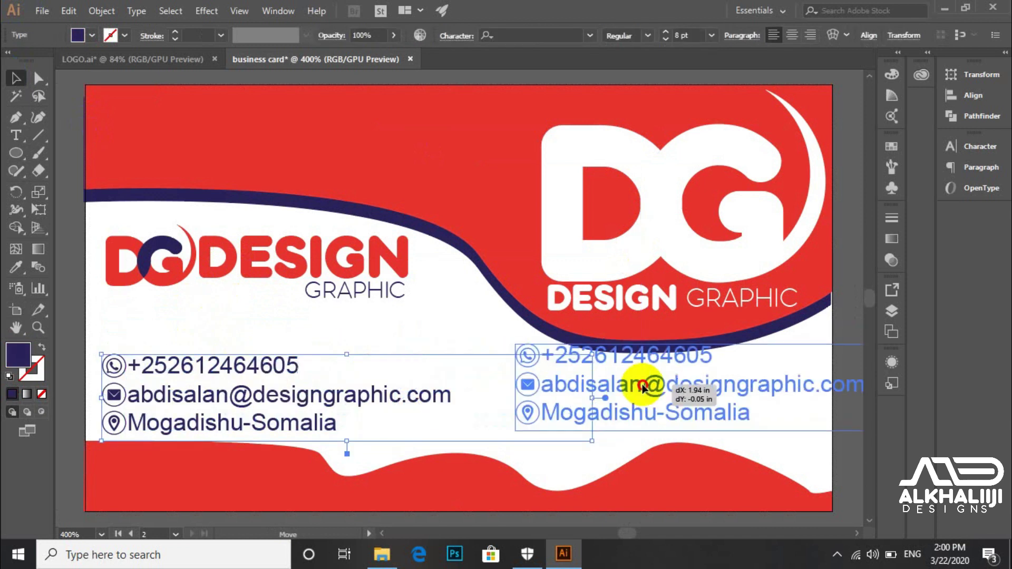
mouse_move(198, 407)
left_mouse_down()
mouse_move(623, 422)
mouse_move(609, 424)
left_mouse_up()
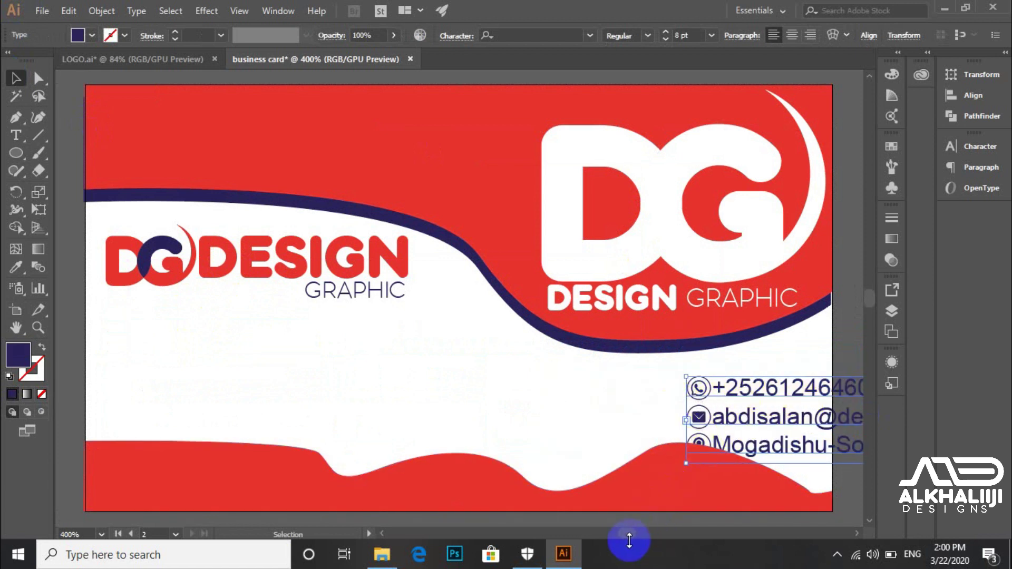
key("ctrl+minus")
left_click_drag(283, 276, 448, 283)
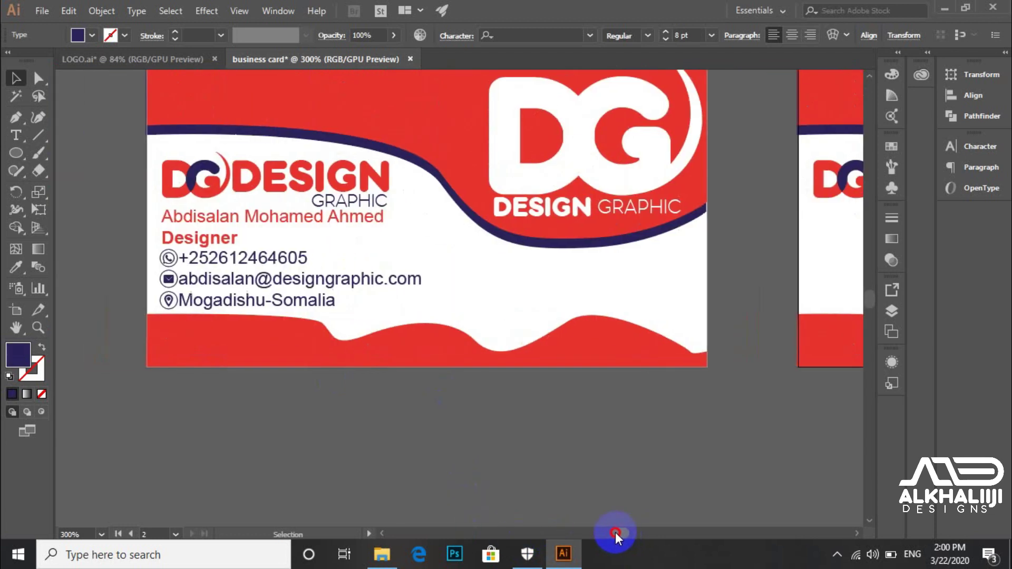
left_click_drag(626, 534, 621, 533)
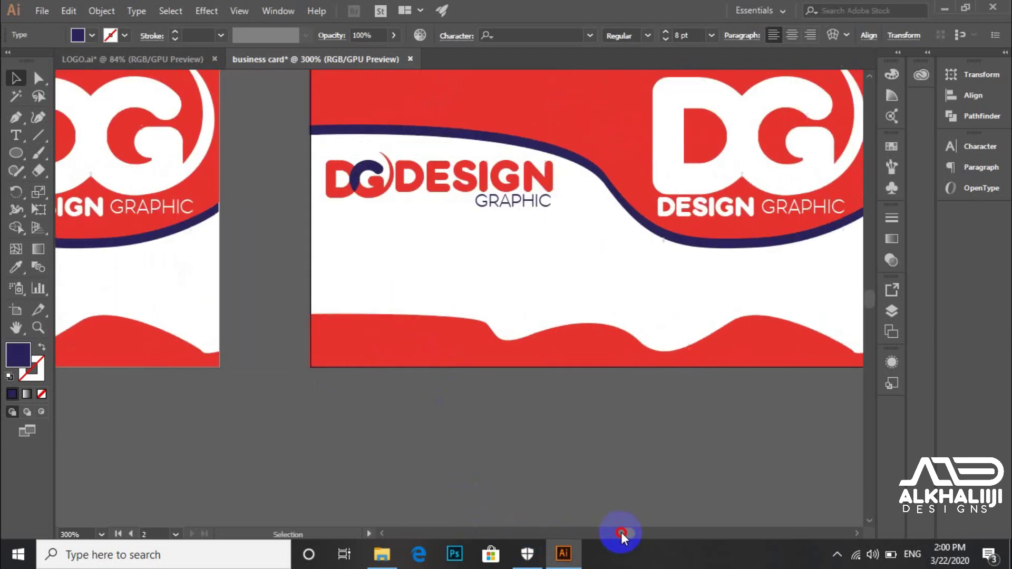
Recolour the copied card's small DG DESIGN GRAPHIC logo white with the Eyedropper.
left_click(567, 340)
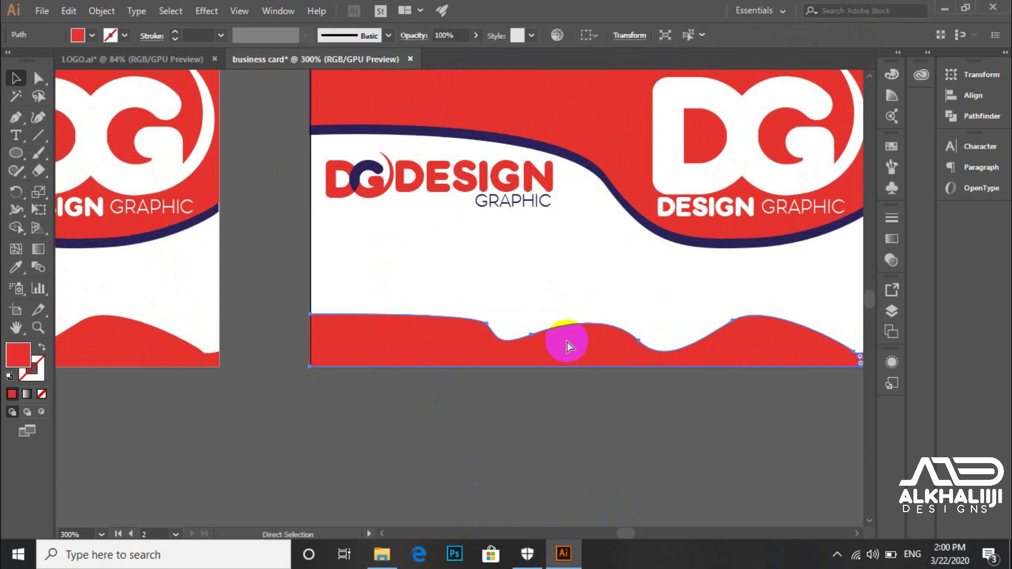
key("ctrl+plus")
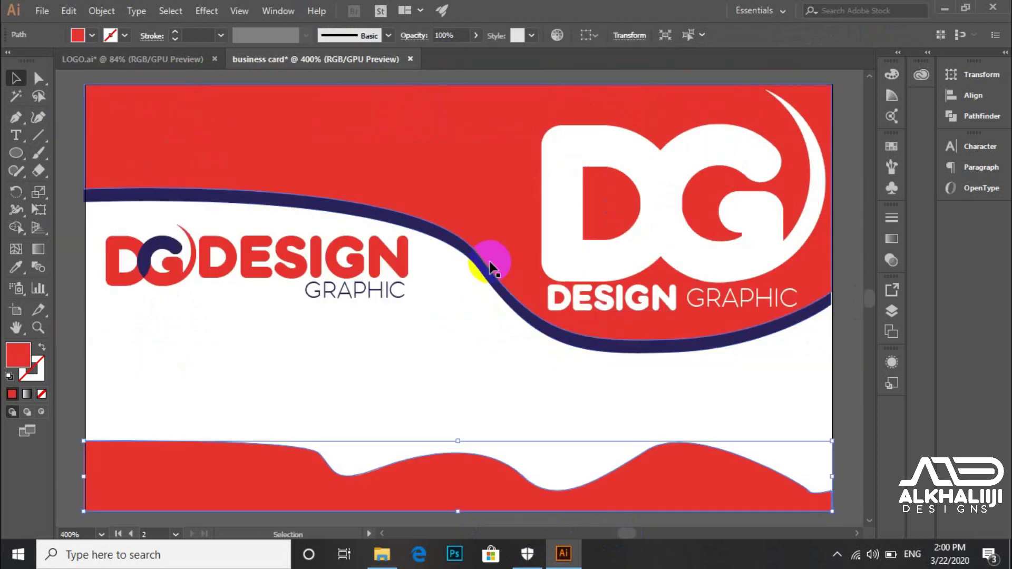
left_click(383, 260)
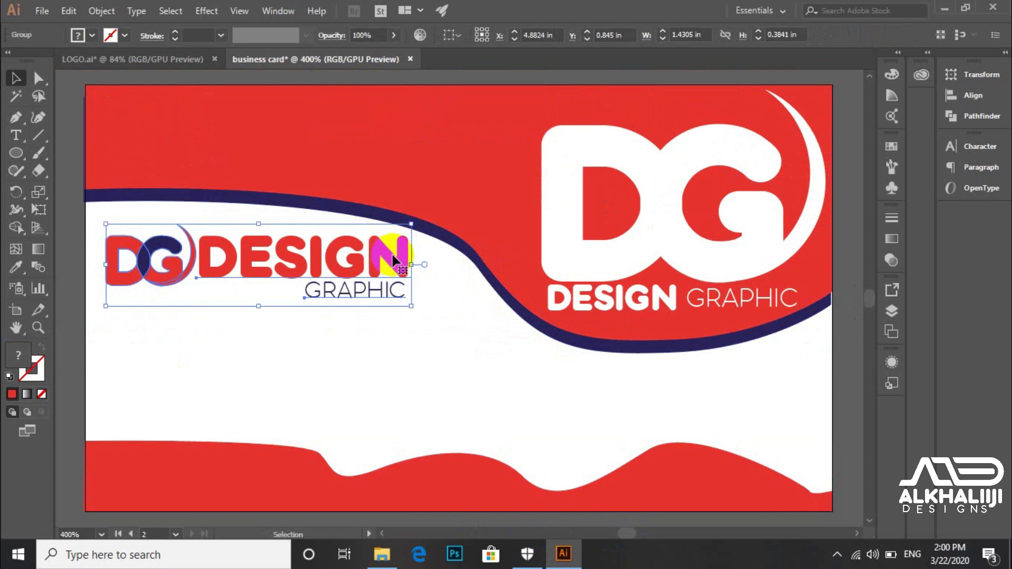
key("i")
left_click(430, 145)
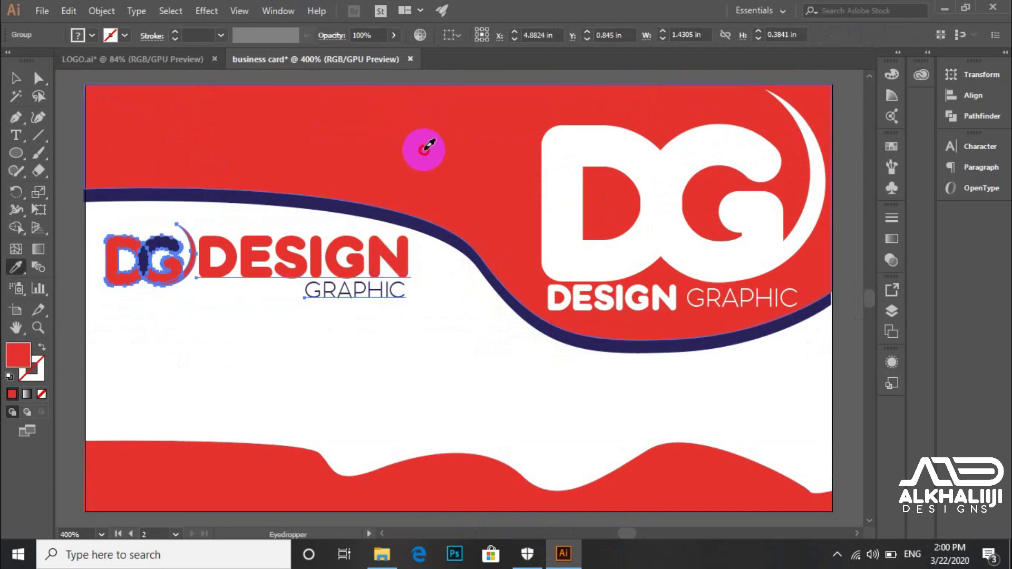
left_click(336, 352)
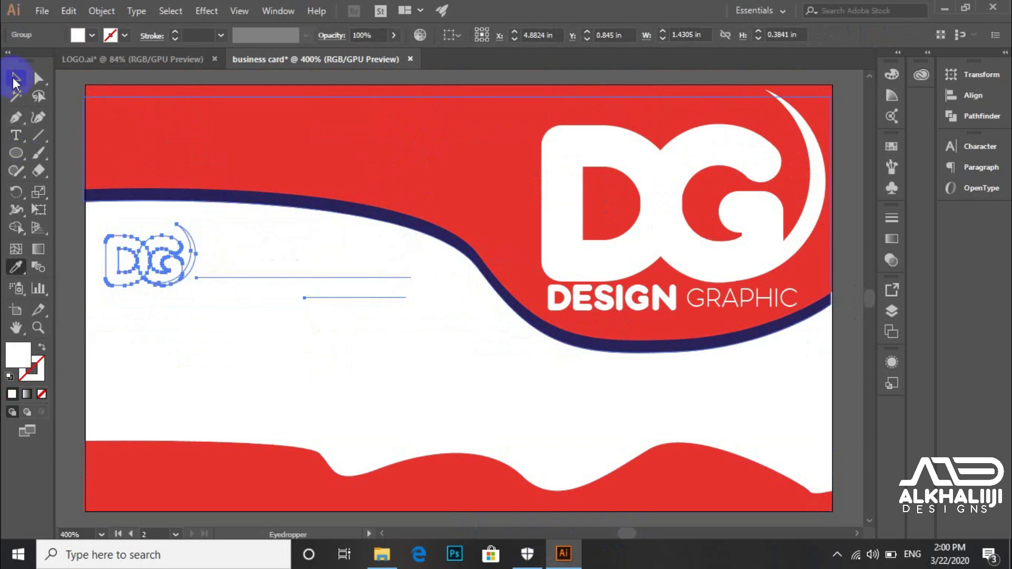
left_click(15, 78)
Delete the navy wave band, stretch the red top shape down, and bring the small logo to front.
left_click(360, 216)
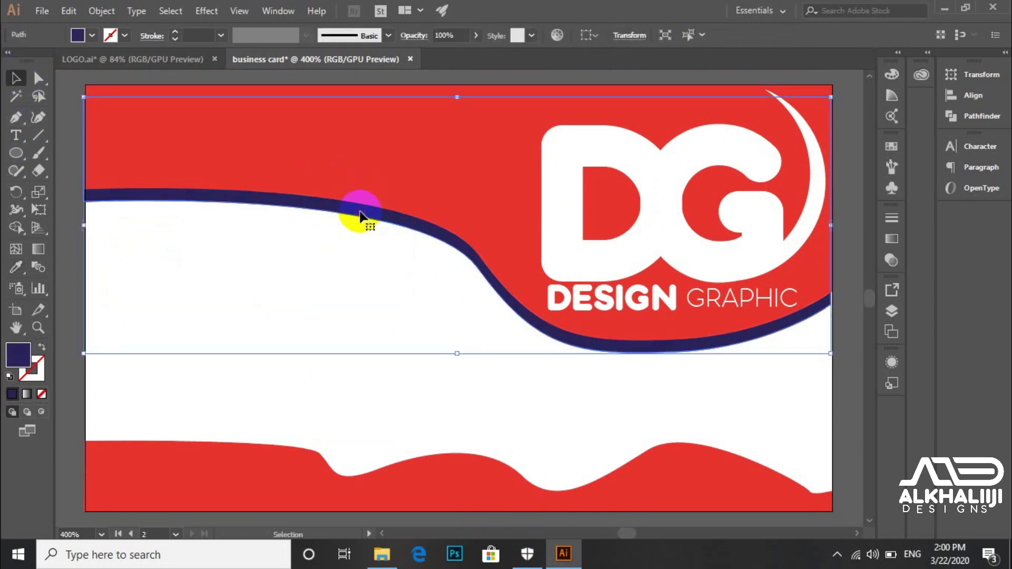
key("Delete")
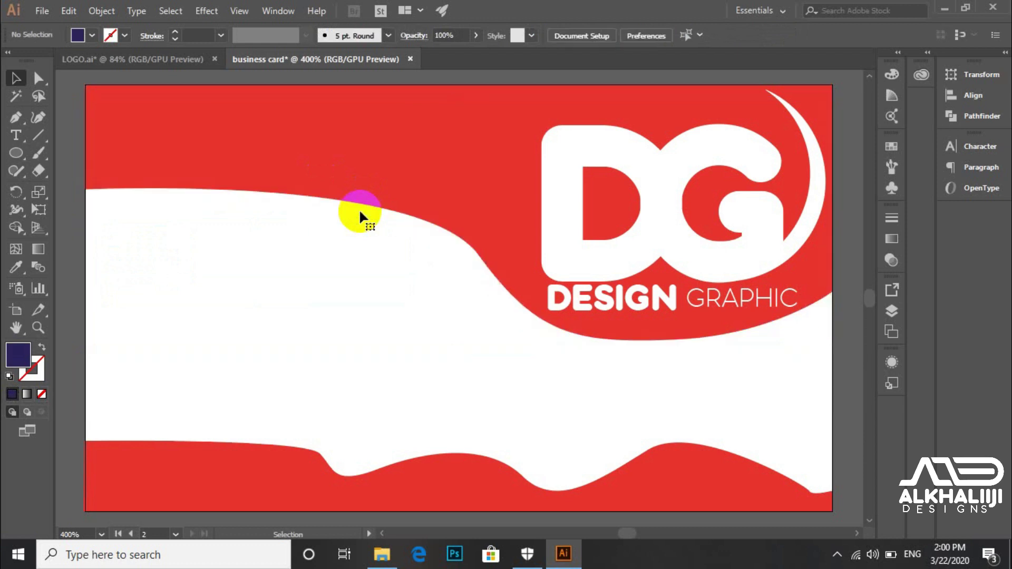
left_click(409, 194)
left_click_drag(458, 340, 471, 485)
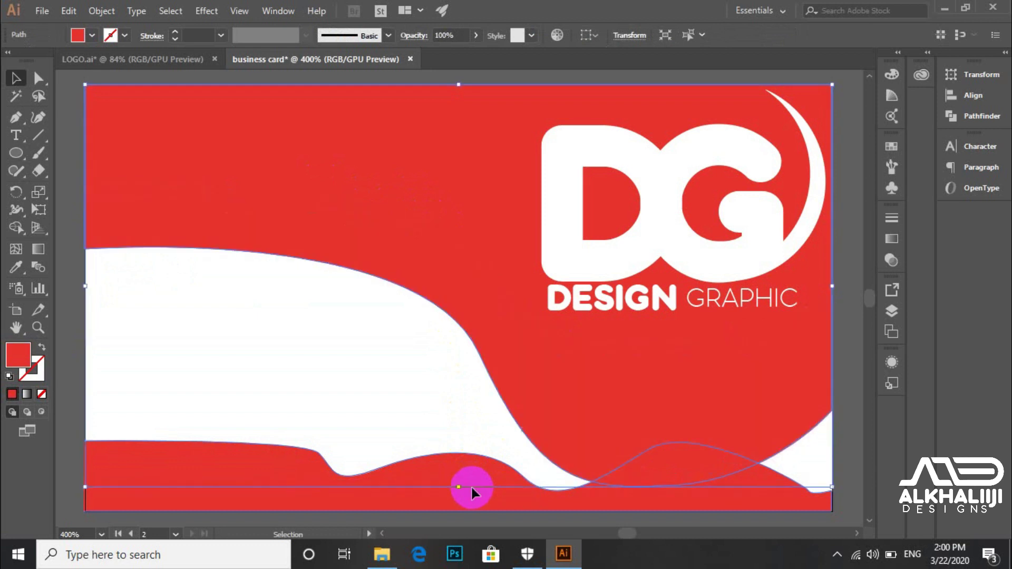
left_click(250, 270)
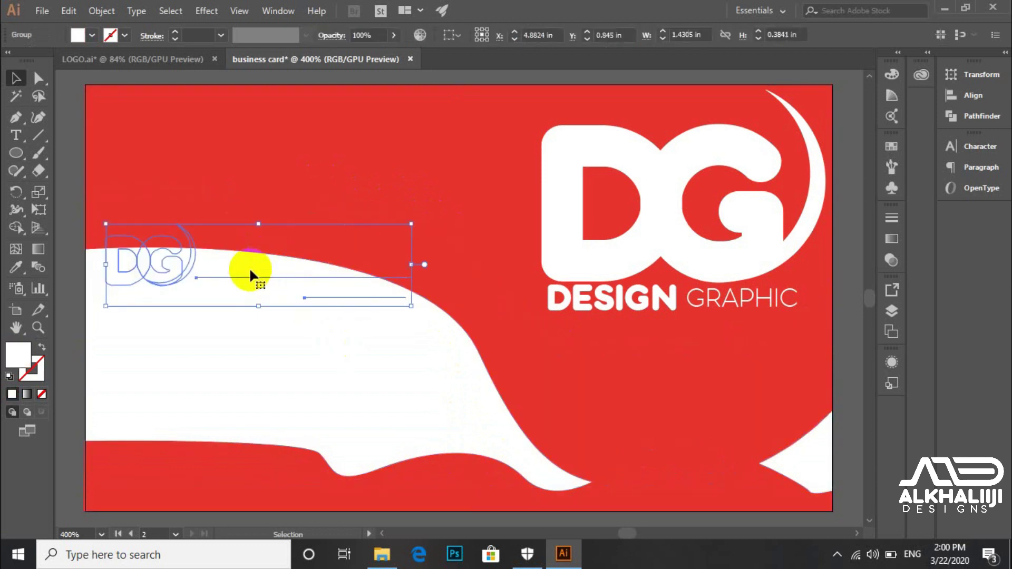
right_click(251, 270)
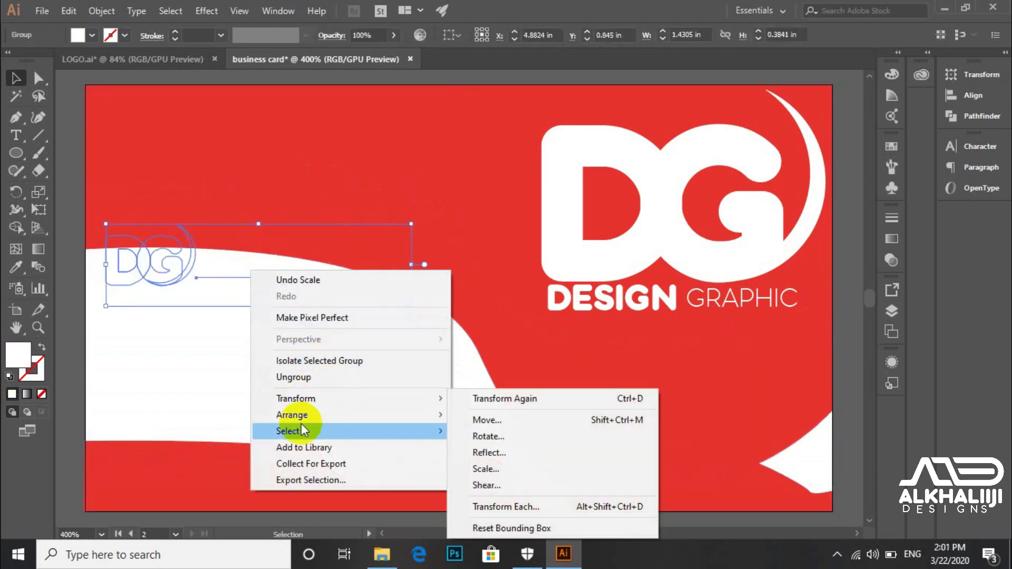
mouse_move(292, 415)
left_click(545, 417)
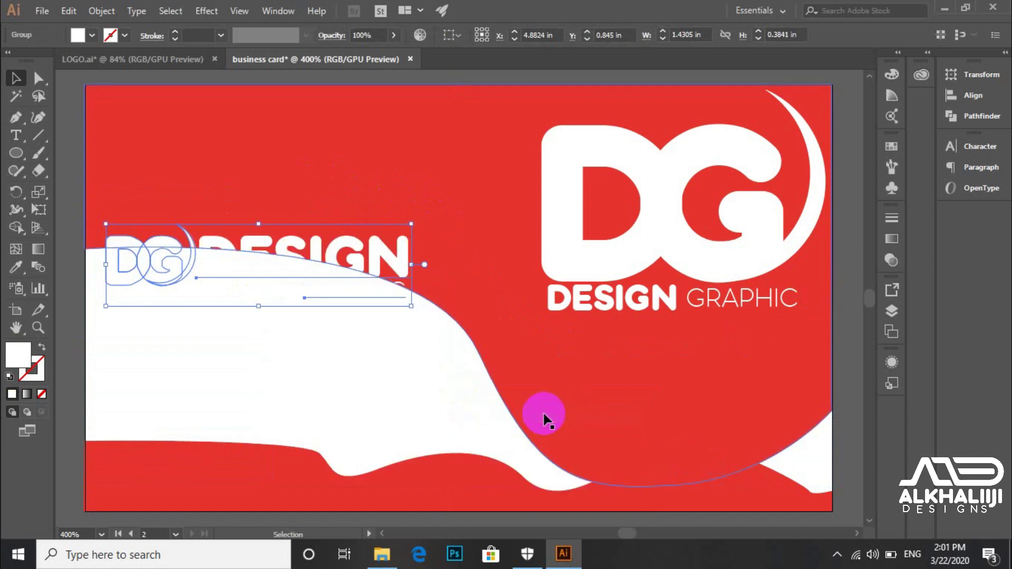
Delete the wavy red bottom strip from the copied card.
key("a")
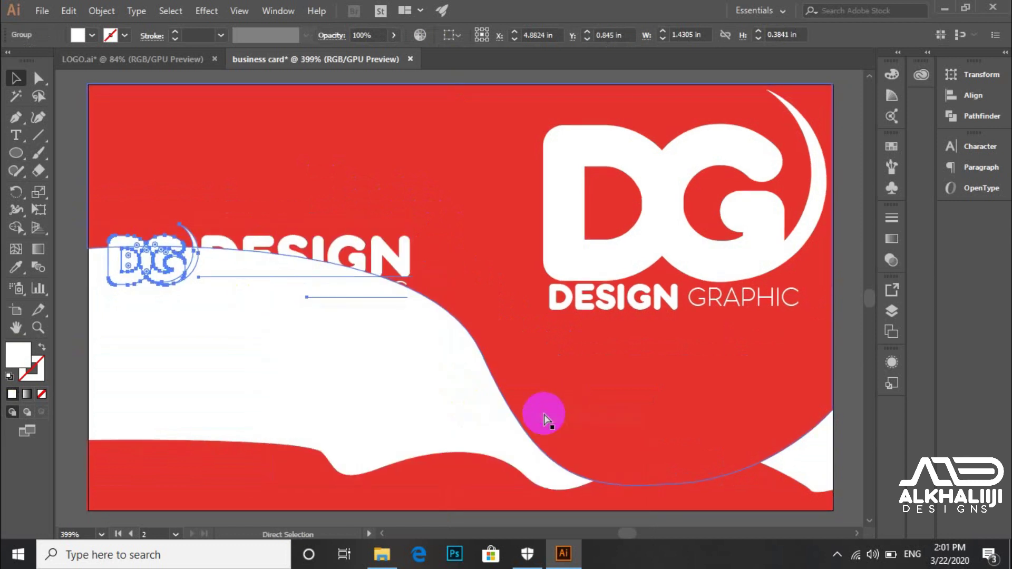
key("ctrl+minus")
key("ctrl+minus")
key("v")
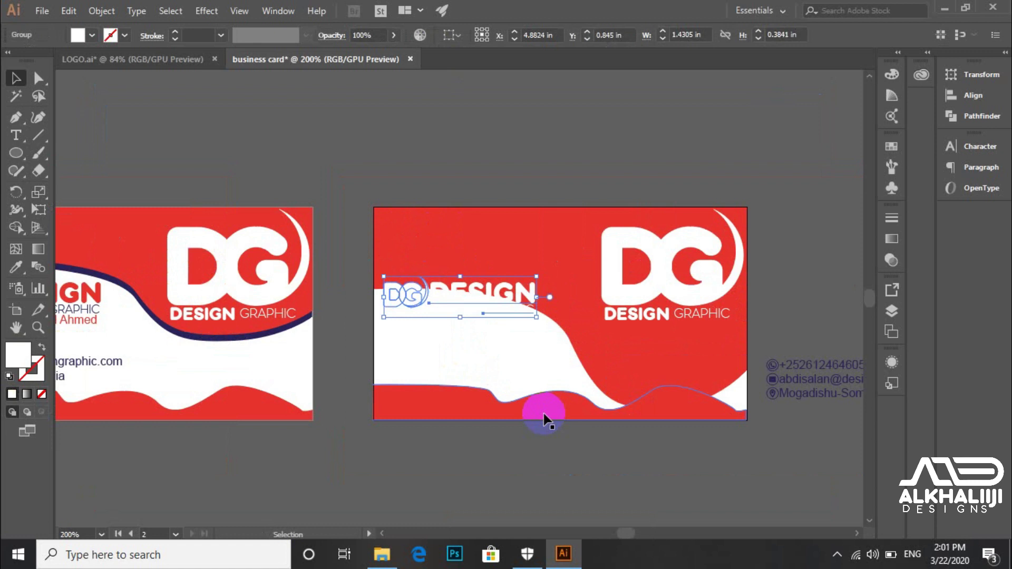
left_click(657, 364)
left_click(695, 416)
key("Delete")
Extend the white wave to the bottom edge and move the big DG logo into the white area.
left_click(692, 405)
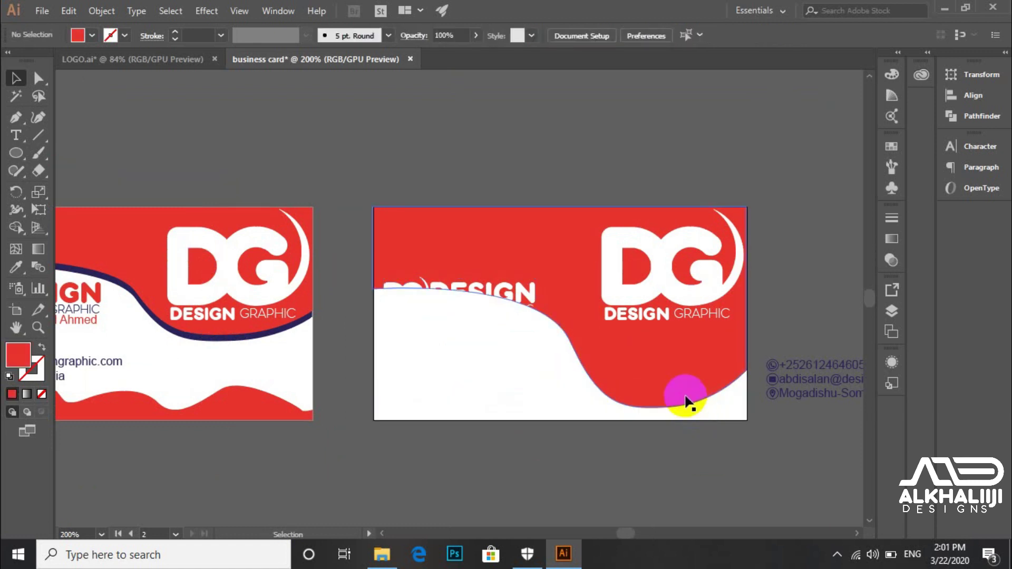
left_click_drag(561, 409, 559, 421)
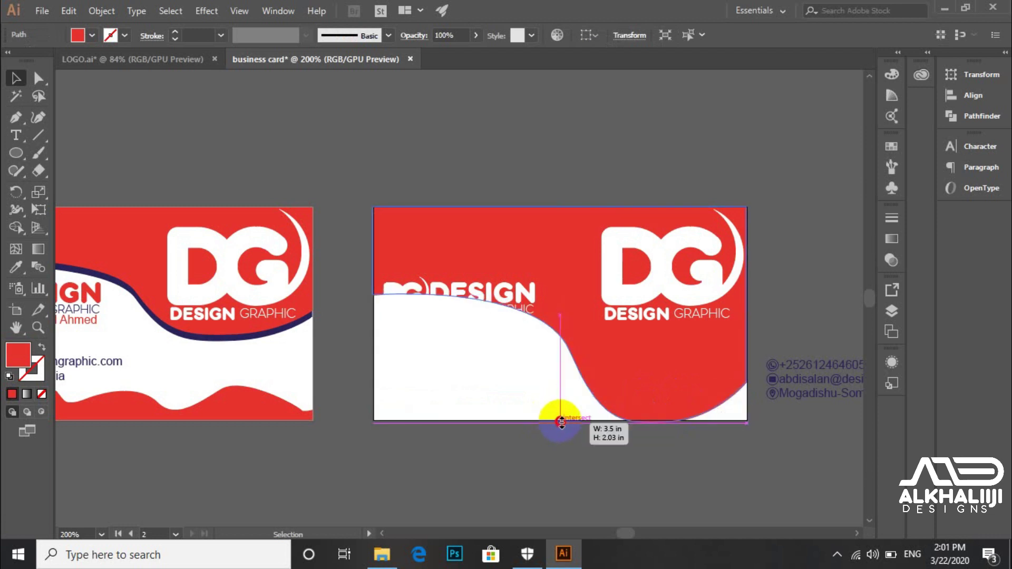
left_click(575, 451)
left_click_drag(484, 289, 497, 246)
mouse_move(637, 264)
left_mouse_down()
mouse_move(568, 294)
mouse_move(622, 282)
mouse_move(452, 383)
left_mouse_up()
Recolour the big DG logo red, shrink it and shift it up and left.
key("i")
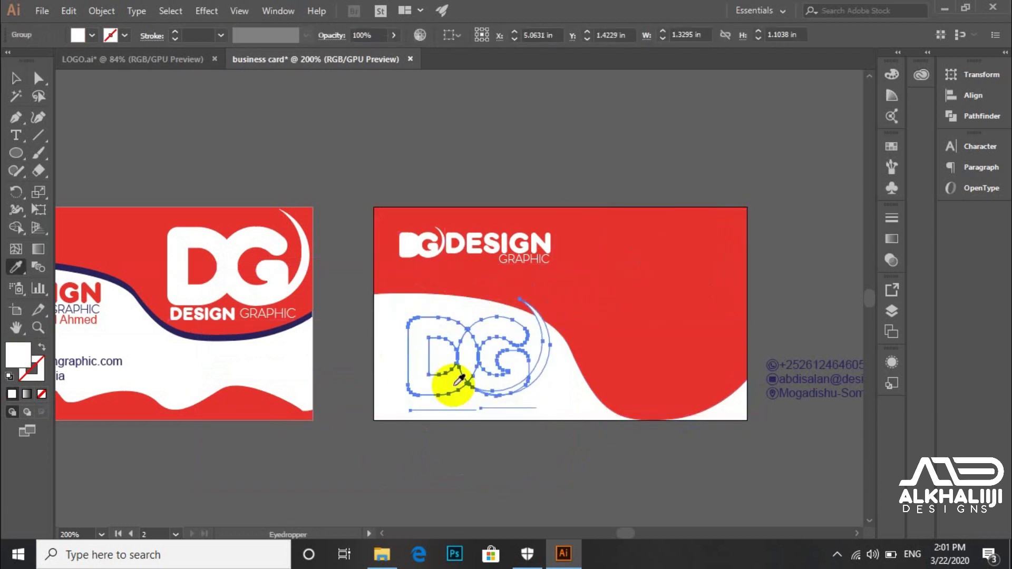
left_click(622, 316)
left_click(410, 267)
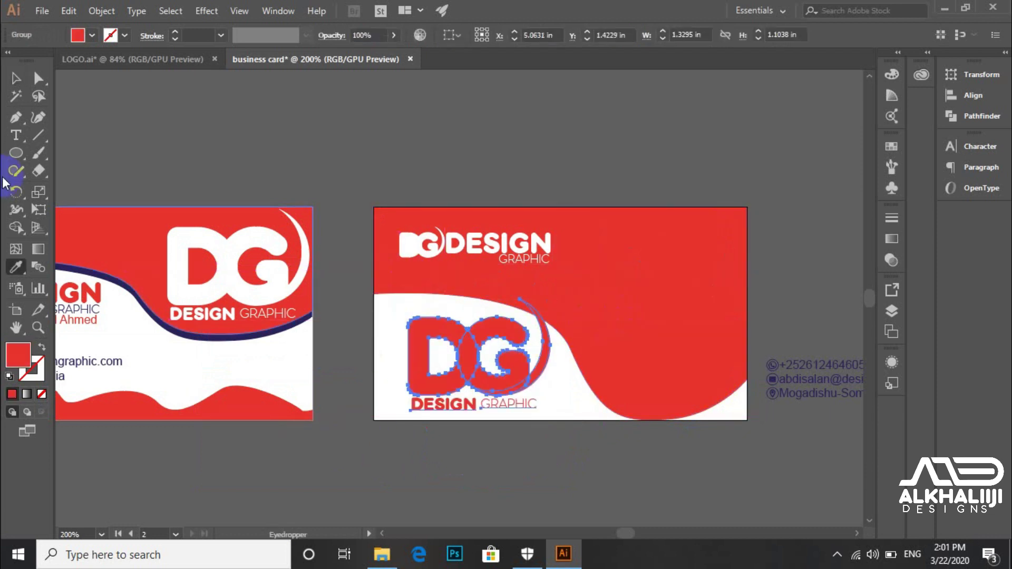
left_click(15, 78)
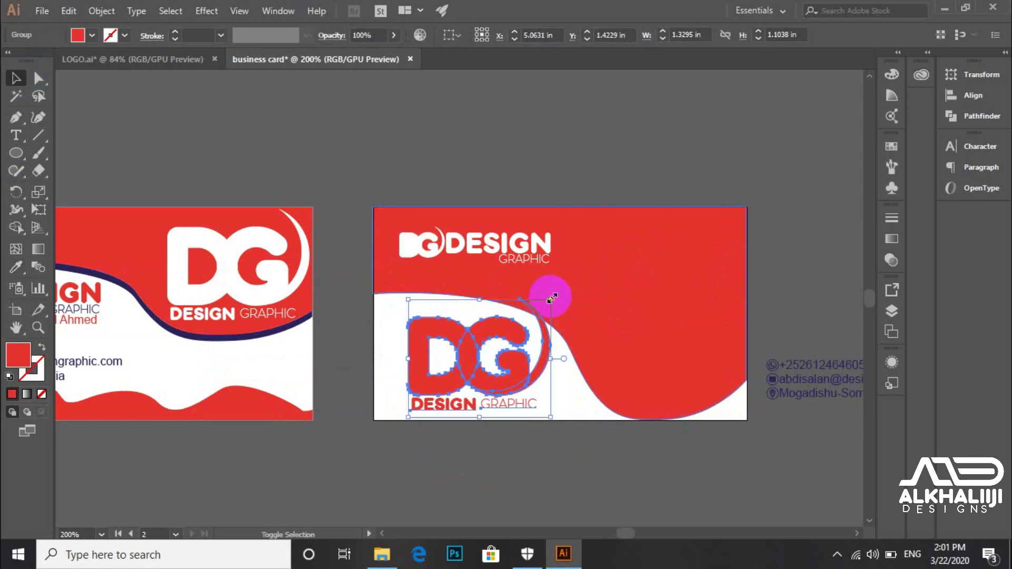
left_click_drag(552, 299, 522, 323)
mouse_move(494, 407)
left_mouse_down()
mouse_move(473, 391)
mouse_move(523, 420)
left_mouse_up()
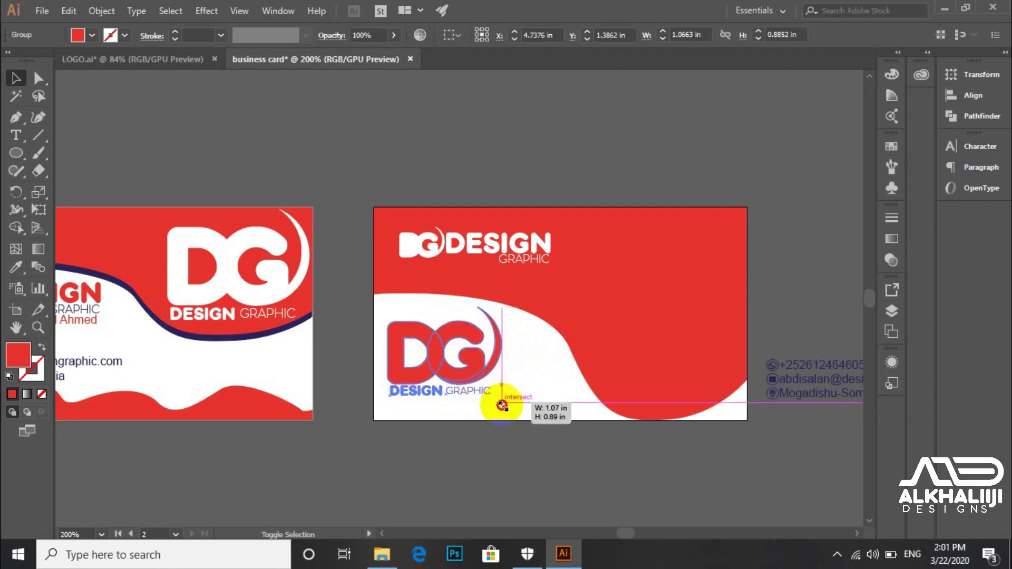
left_click(548, 449)
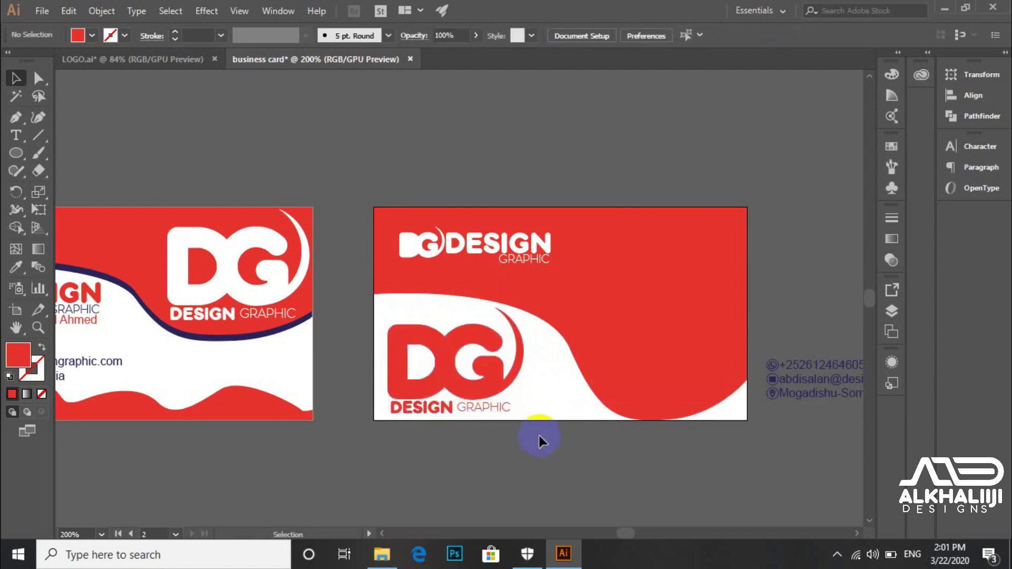
Select the white DG DESIGN header logo, then drag the contact block onto the red card.
double_click(415, 247)
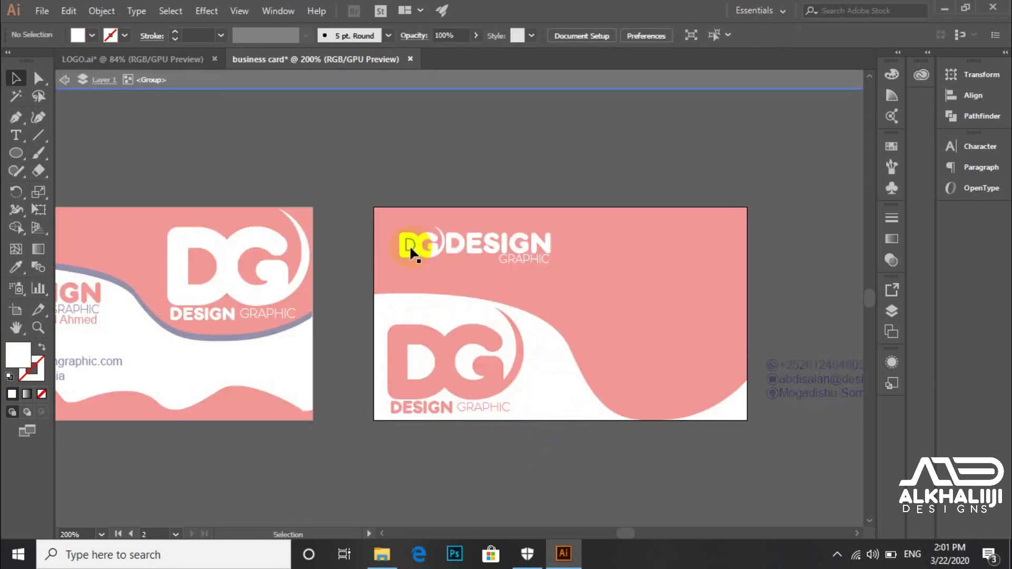
left_click(411, 248)
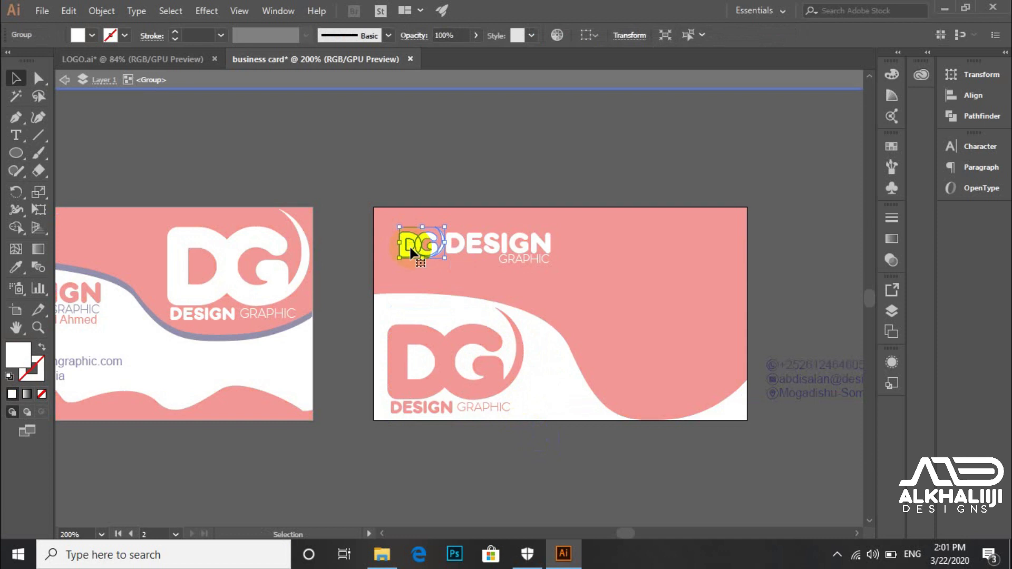
double_click(408, 244)
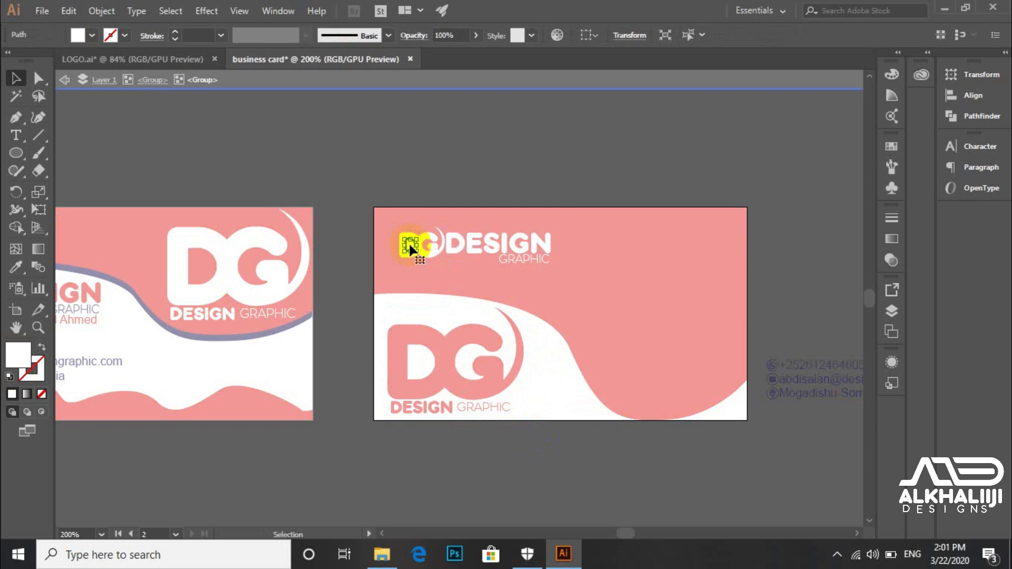
double_click(409, 242)
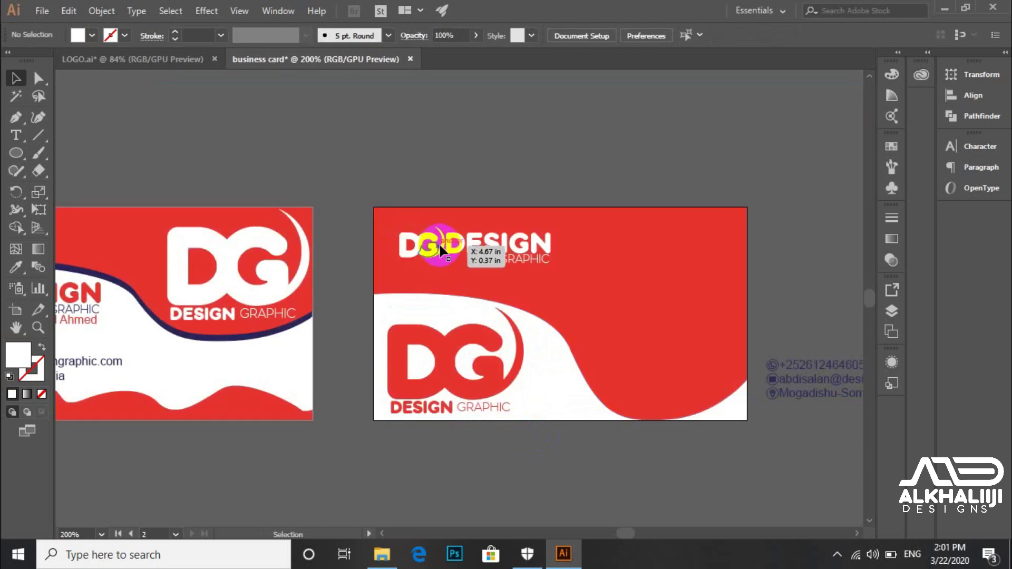
double_click(425, 239)
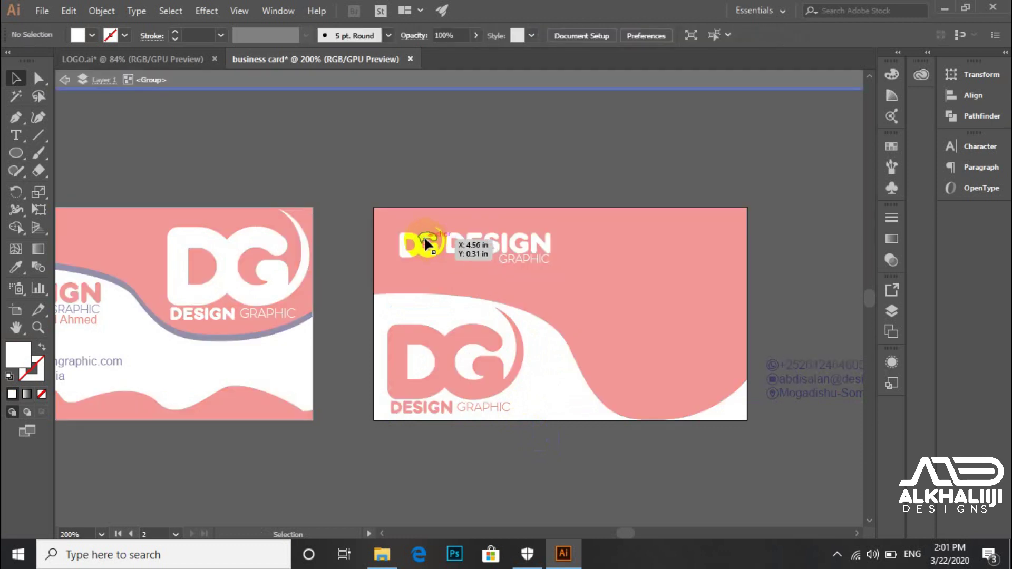
double_click(425, 242)
left_click(425, 244)
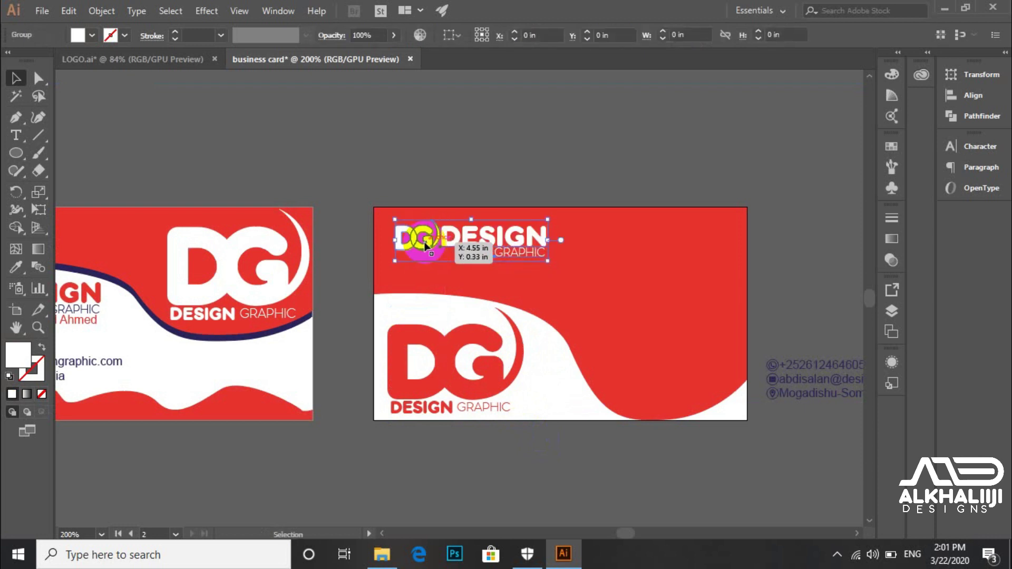
left_click_drag(797, 375, 569, 295)
double_click(571, 294)
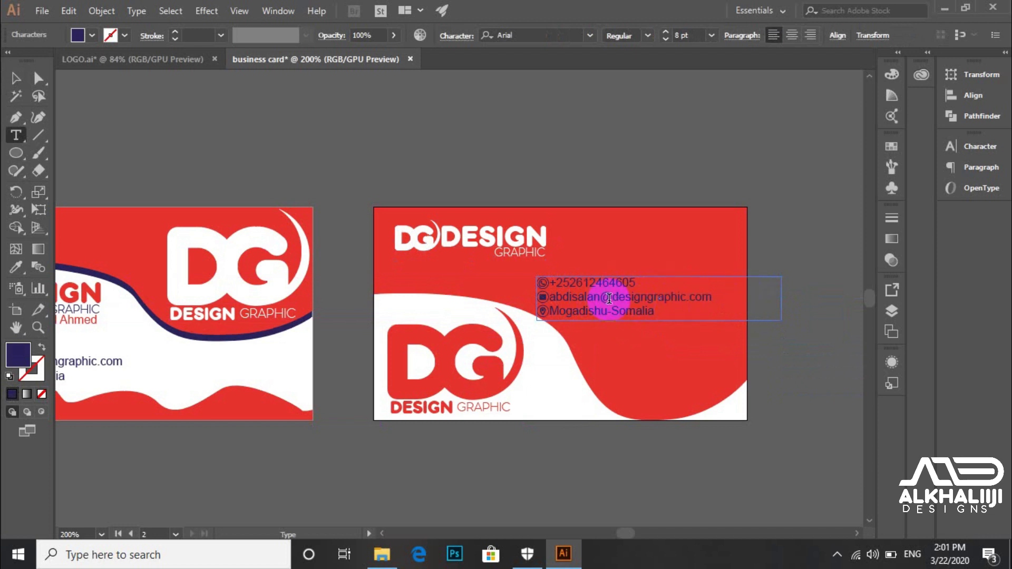
Change the email name to 'info' and make all three contact lines white.
left_click_drag(601, 297, 548, 297)
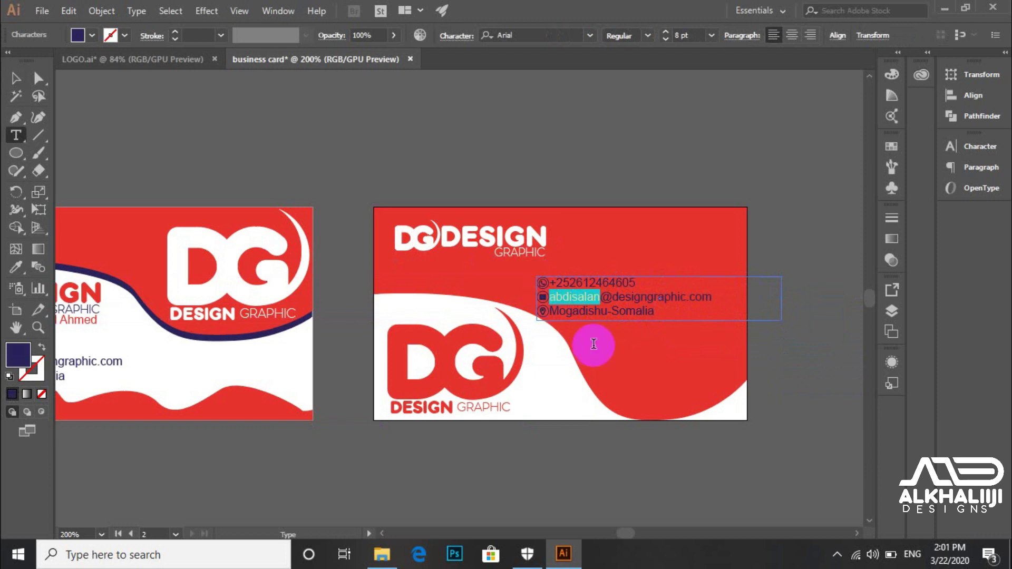
type("info")
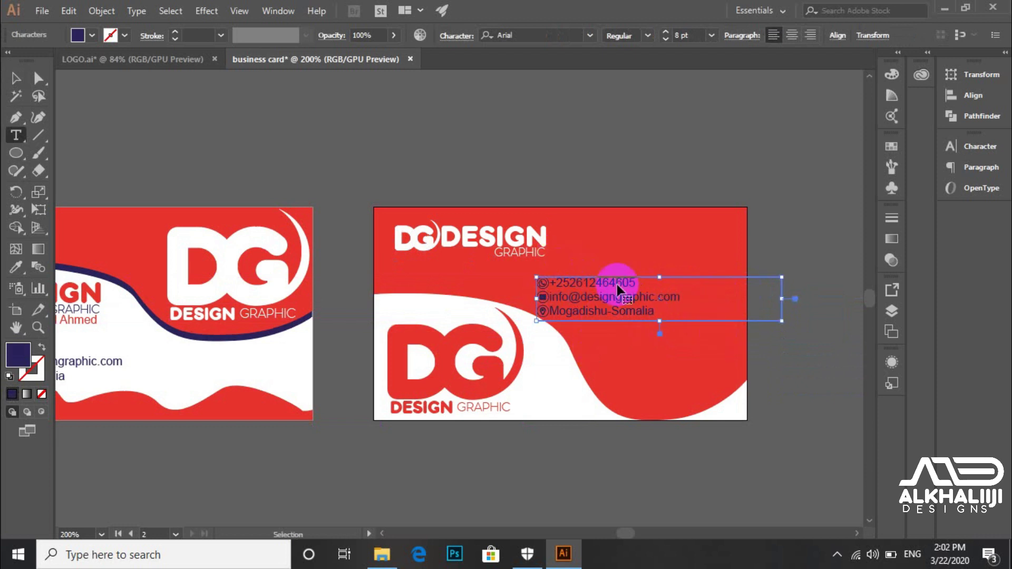
key("ctrl+a")
left_click(16, 267)
left_click(432, 302)
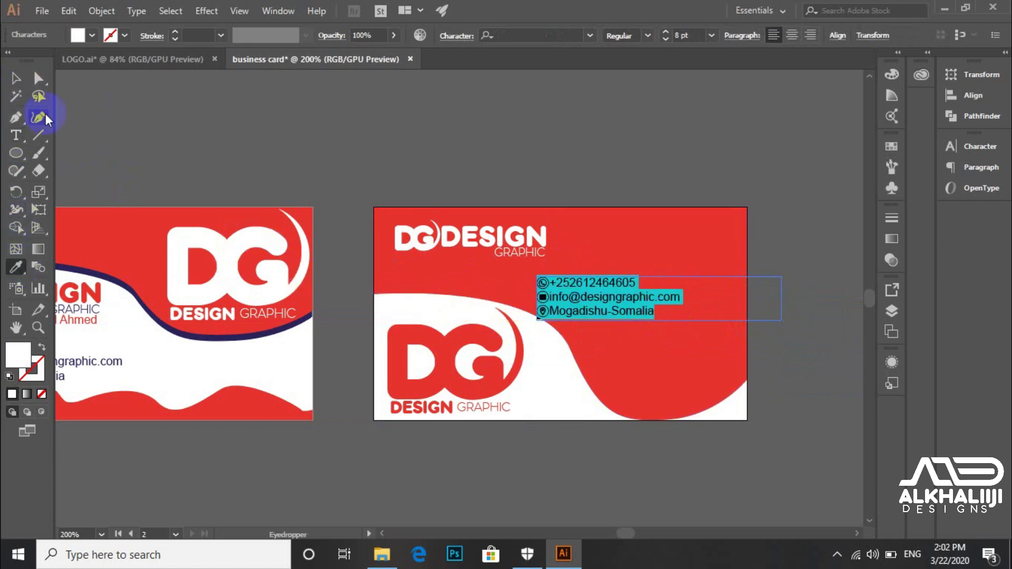
Resize the contact text frame to show all lines and place it at the card's lower right.
left_click(15, 78)
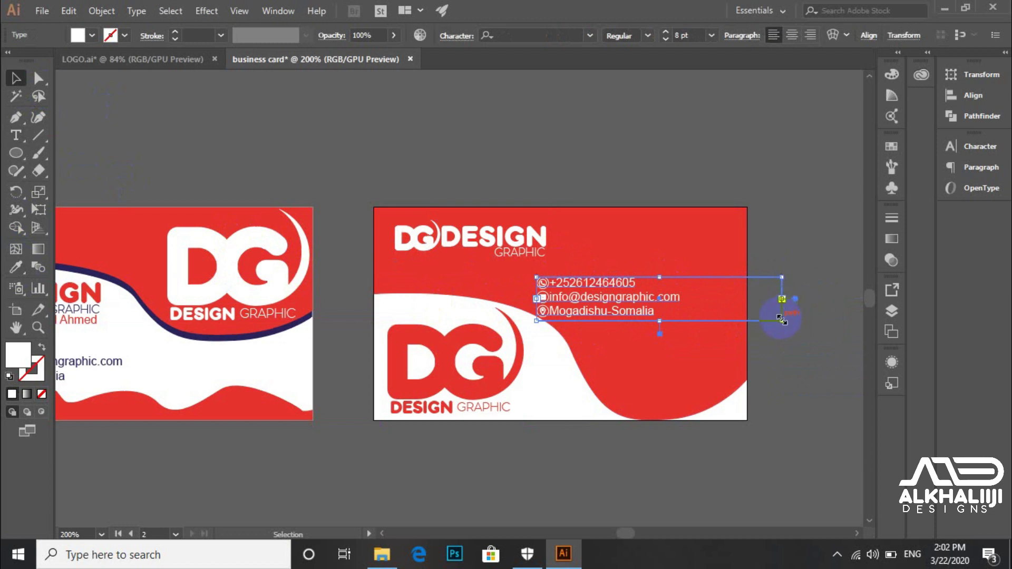
left_click_drag(782, 319, 688, 313)
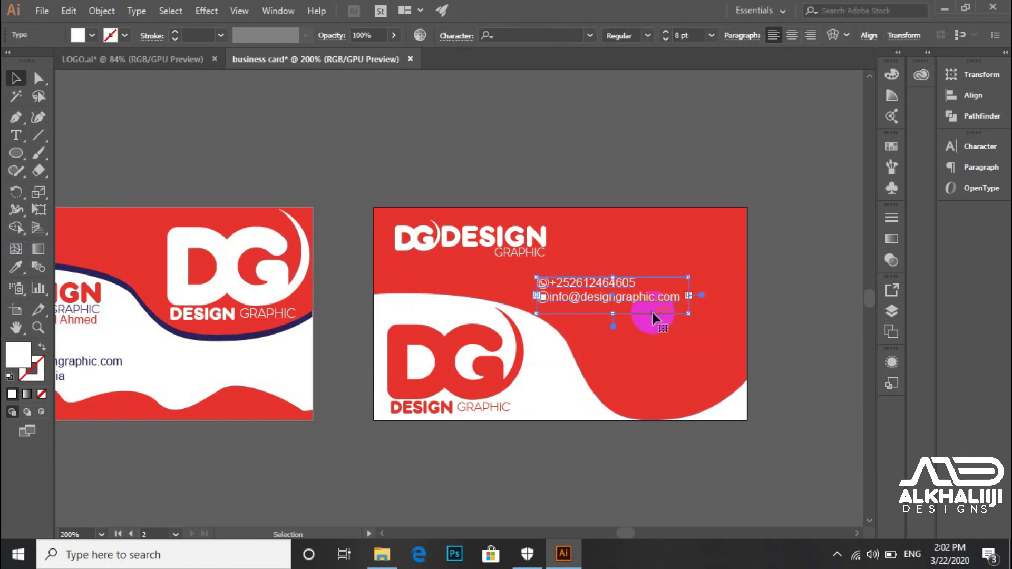
left_click_drag(614, 316, 613, 336)
mouse_move(616, 293)
left_mouse_down()
mouse_move(658, 298)
mouse_move(643, 308)
mouse_move(659, 368)
left_mouse_up()
left_click(836, 347)
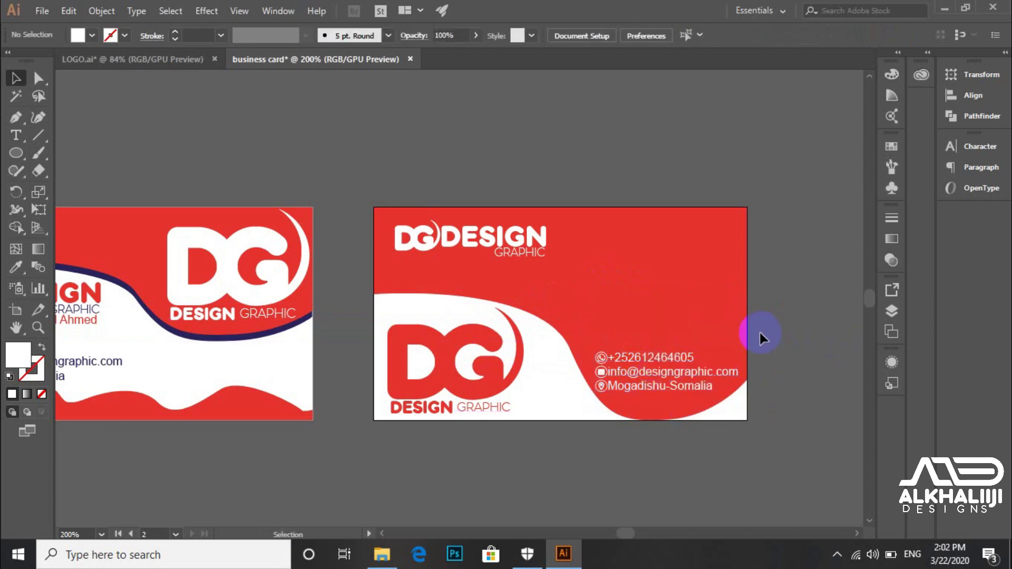
Save the document as business card.ai in the design graphic folder with default Illustrator options.
key("ctrl+0")
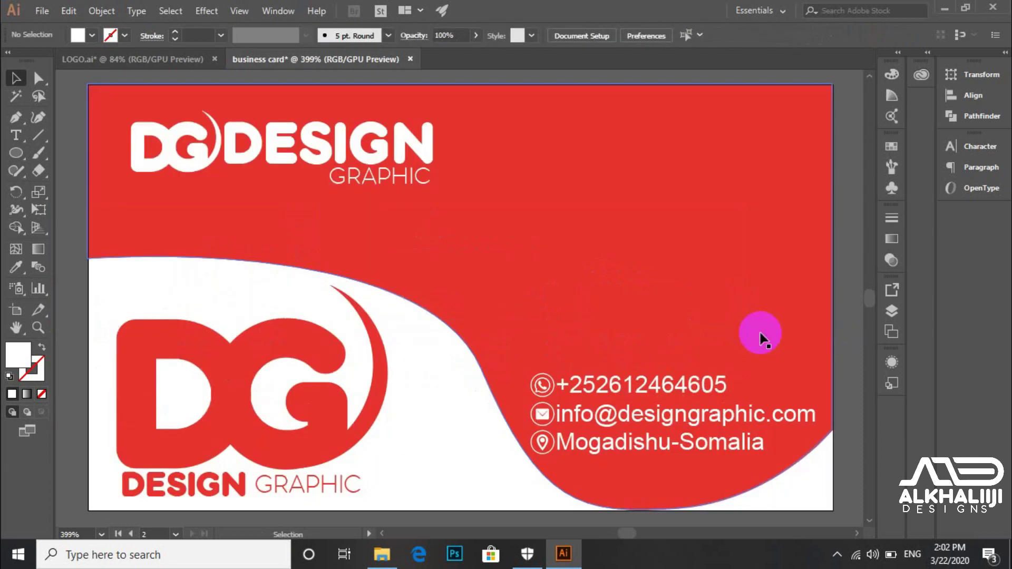
left_click_drag(624, 534, 617, 539)
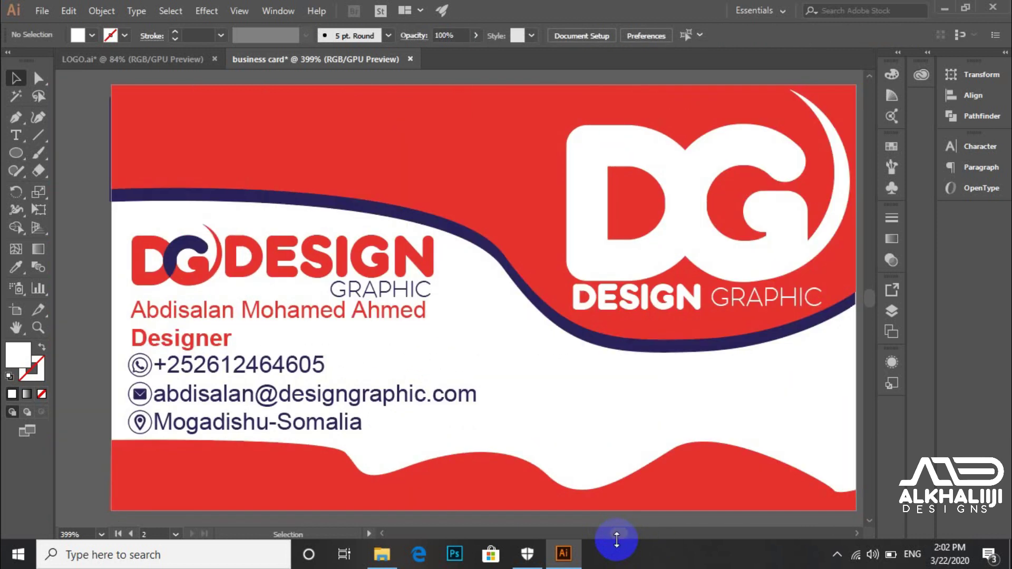
key("ctrl+s")
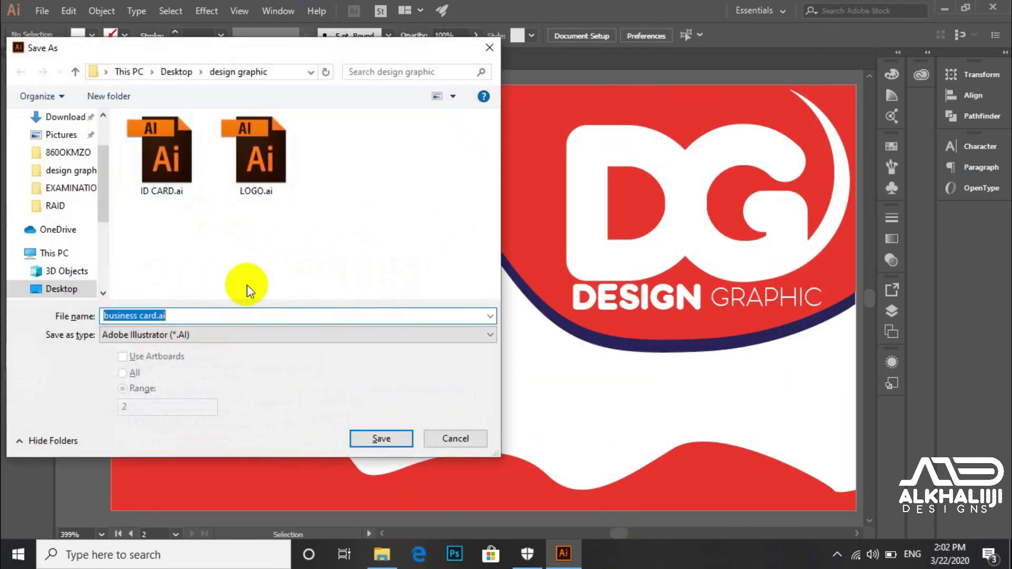
key("Return")
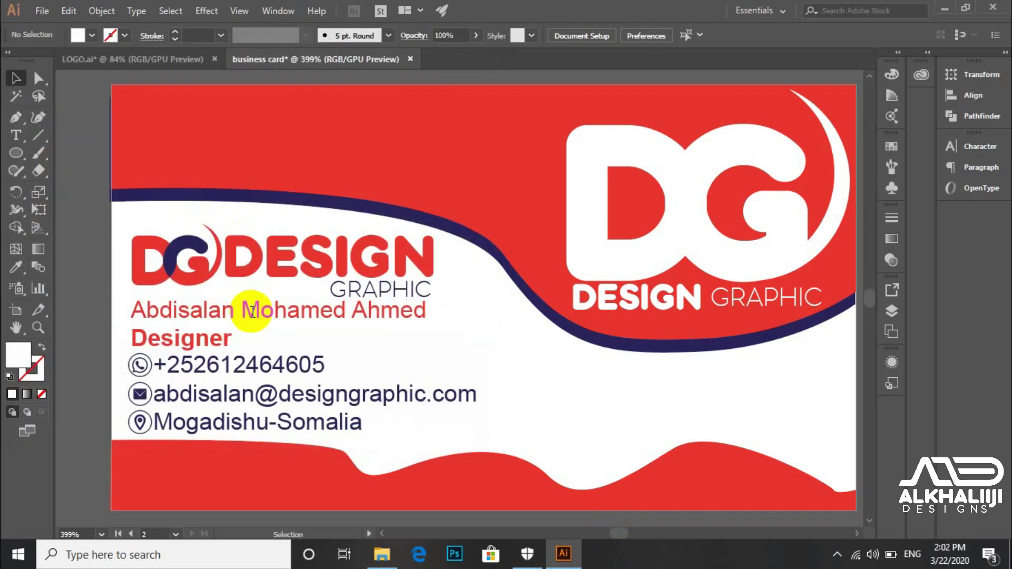
left_click(570, 475)
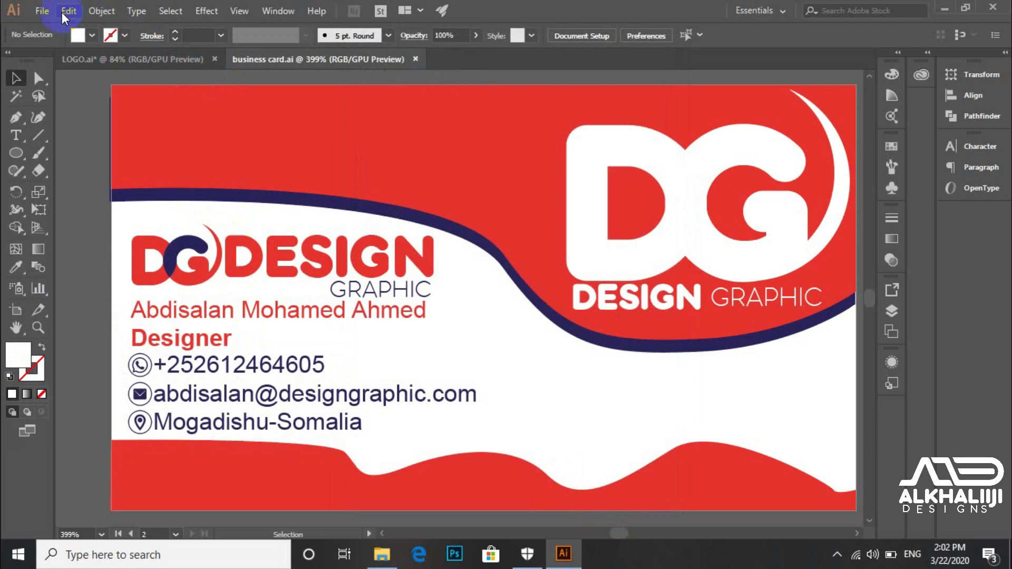
Export artboard 1, the front card, as a JPEG named business card.
left_click(42, 10)
mouse_move(68, 271)
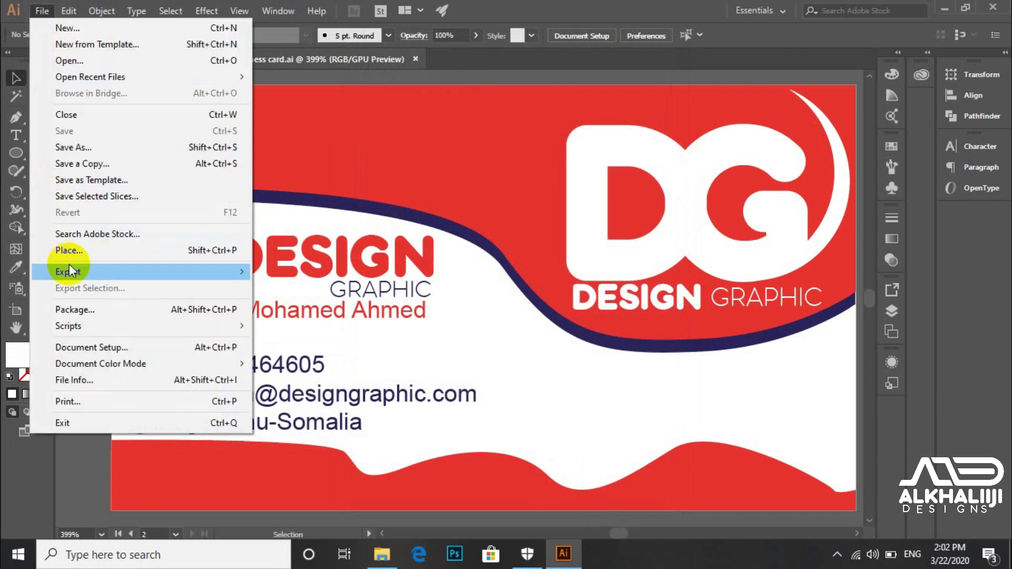
left_click(289, 285)
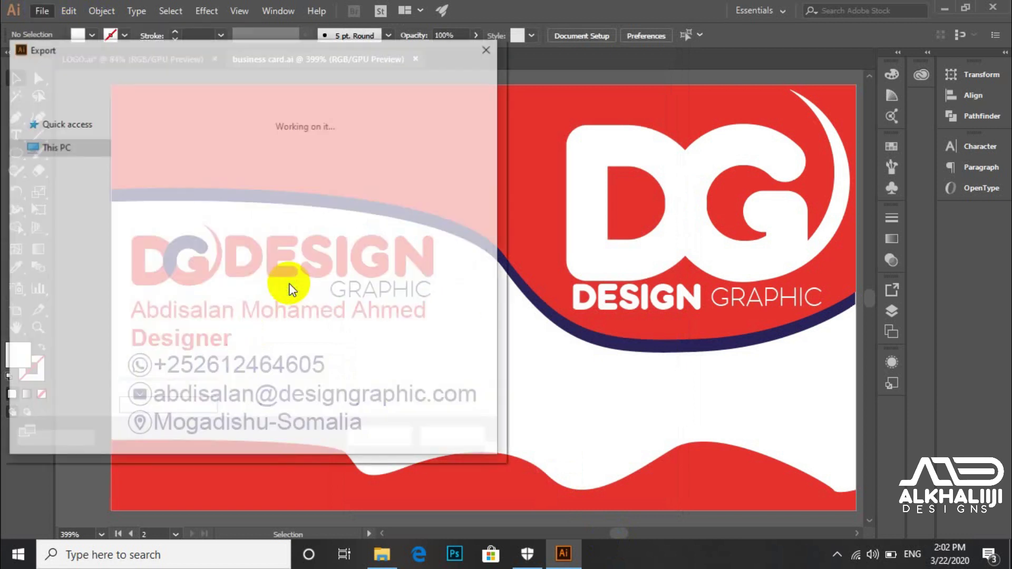
left_click(122, 356)
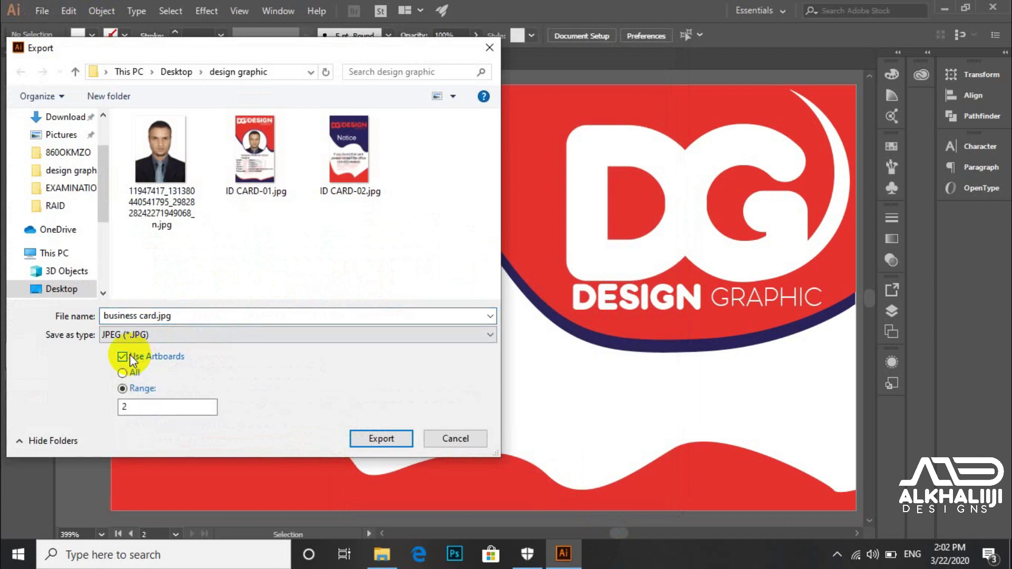
double_click(132, 409)
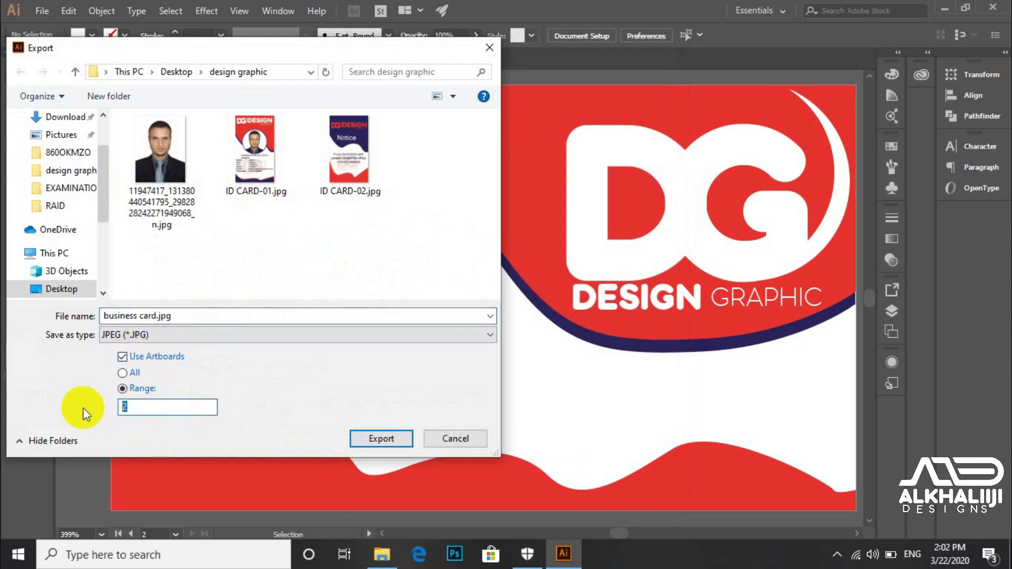
type("1")
left_click(382, 445)
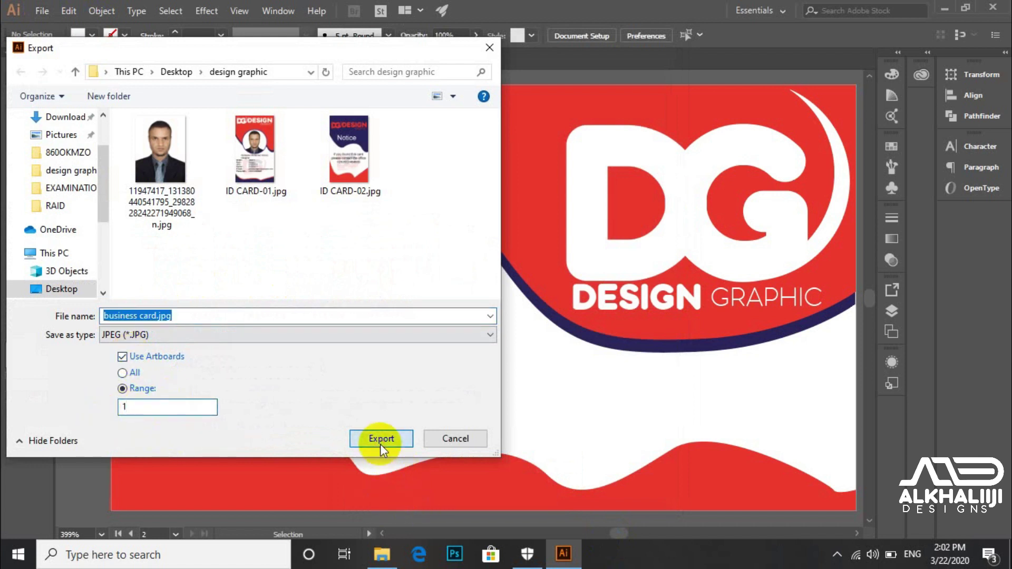
left_click(562, 508)
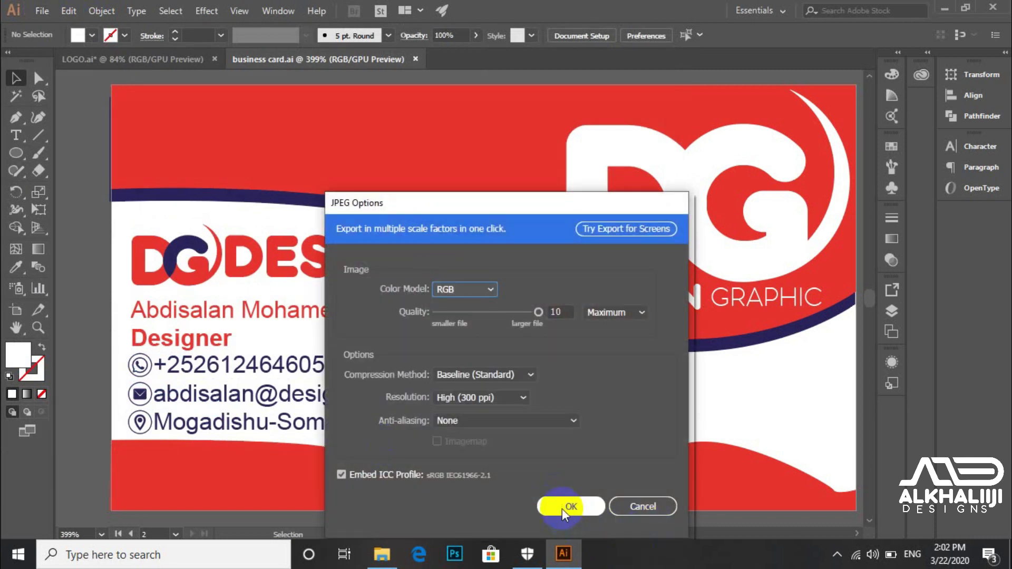
Export artboard 2, the back card, as a JPEG using artboard range 2.
left_click(50, 14)
mouse_move(68, 271)
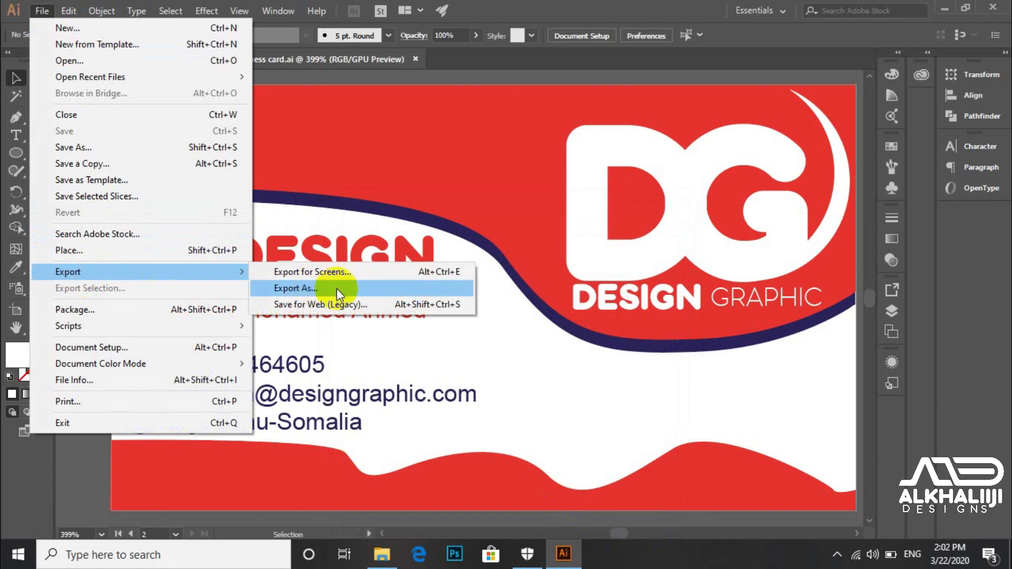
left_click(337, 289)
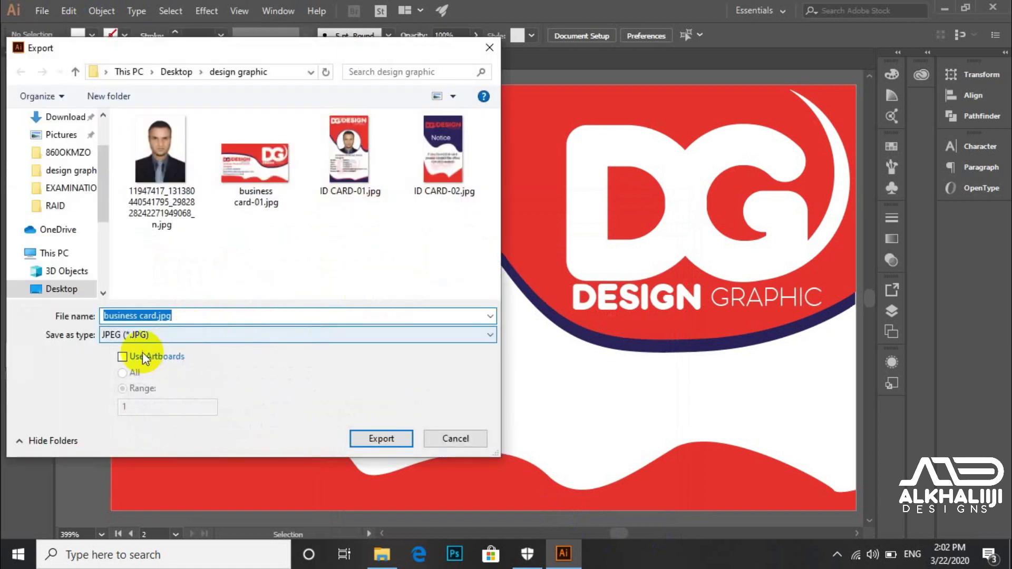
left_click(141, 354)
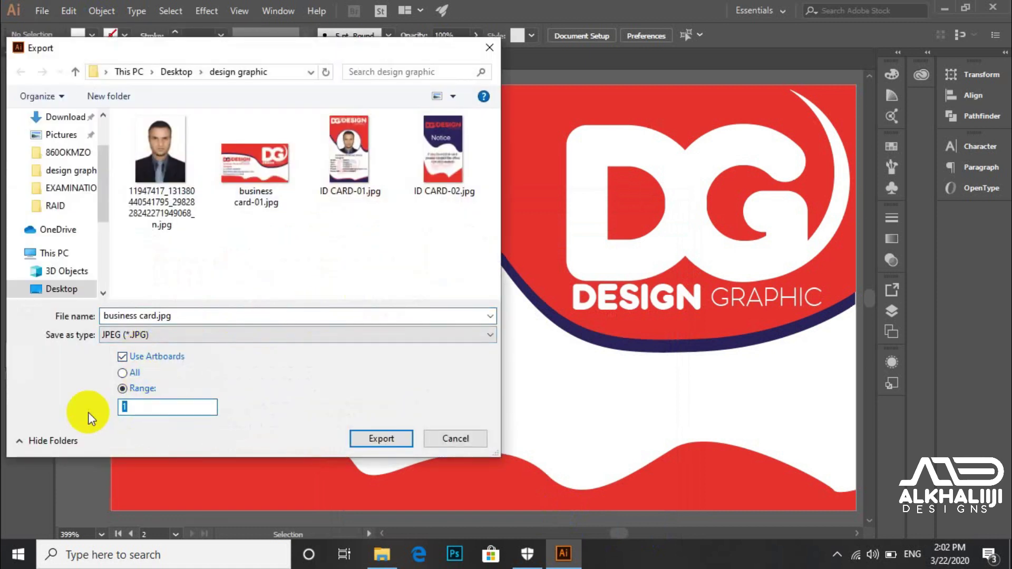
type("2")
left_click(377, 441)
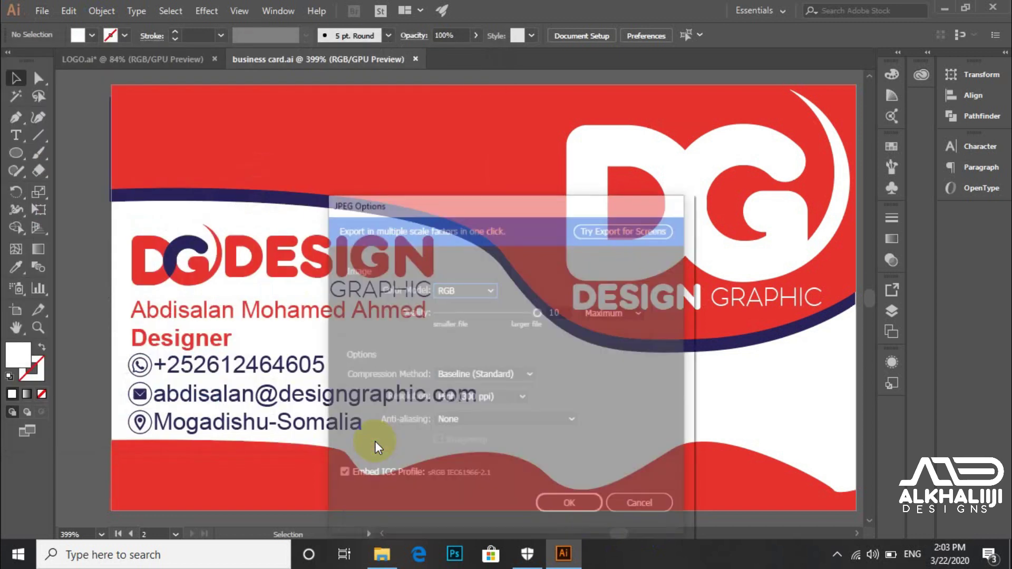
left_click(583, 502)
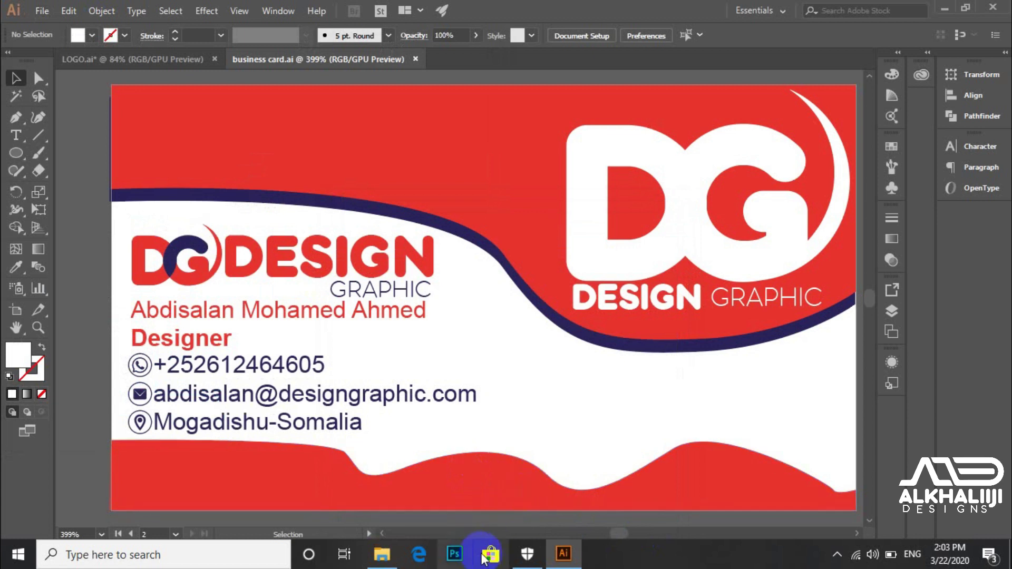
left_click_drag(619, 533, 626, 535)
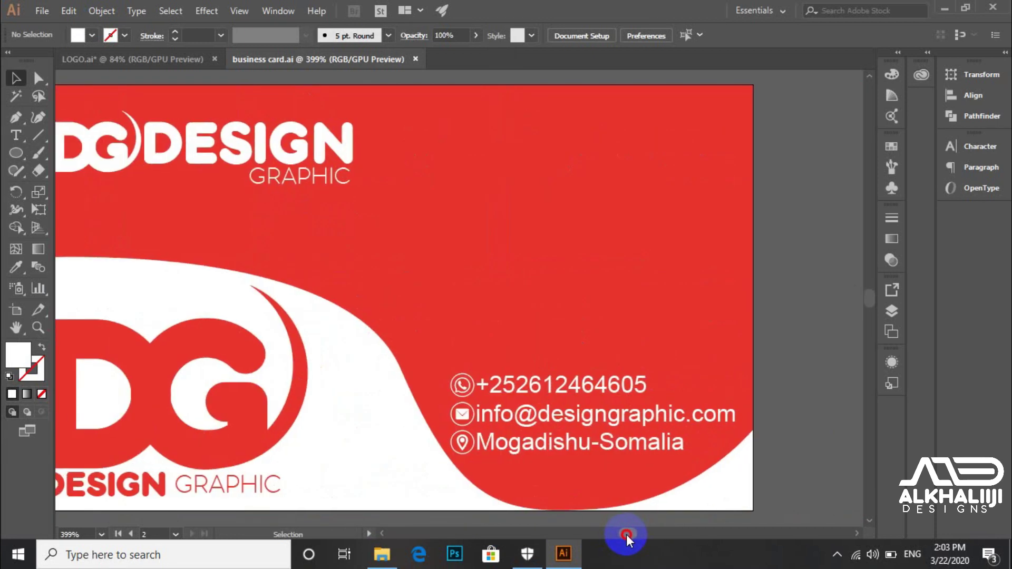
left_click_drag(626, 535, 625, 535)
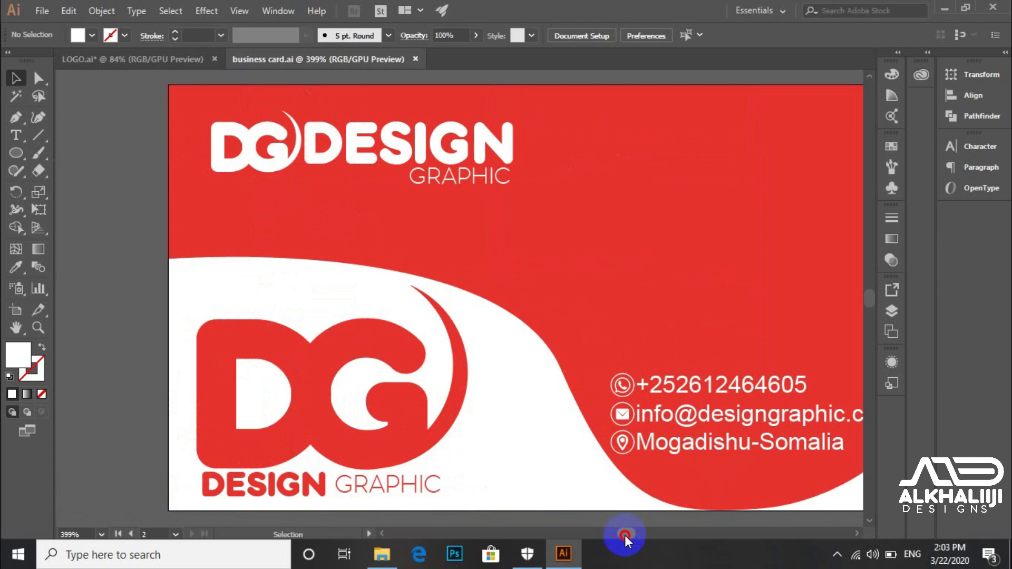